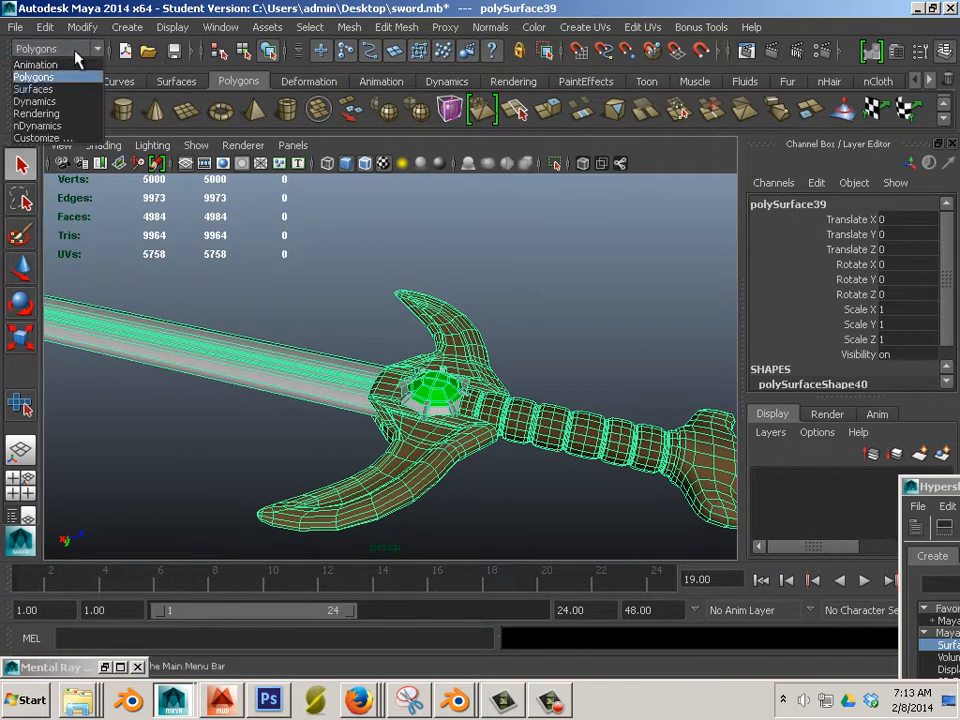
- Delete the construction history and freeze the transformations of the sword mesh
click(521, 471)
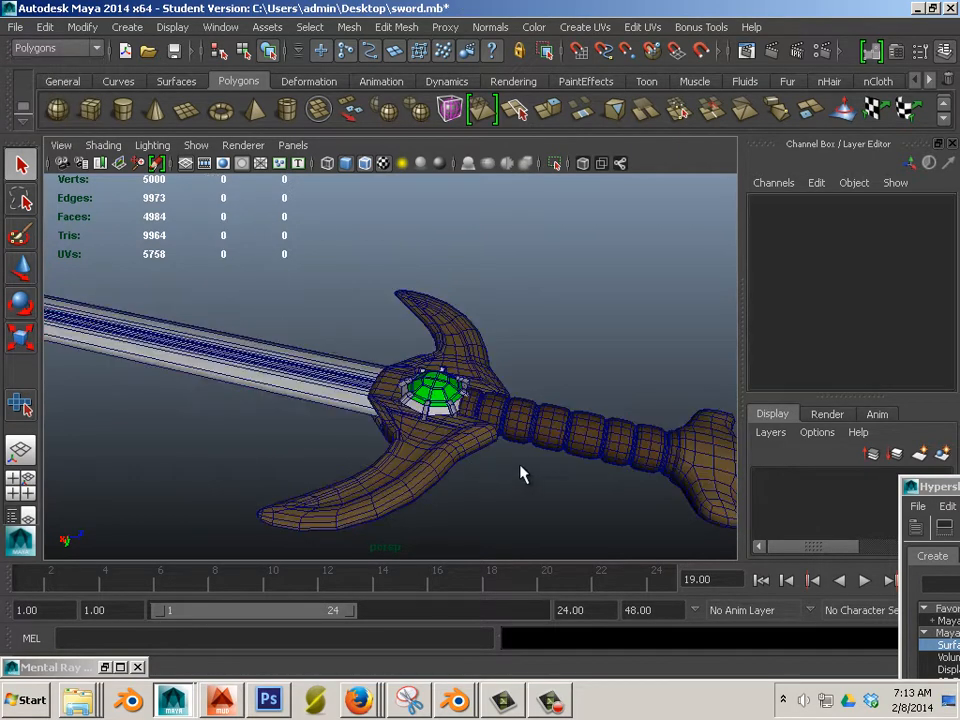
click(289, 330)
click(46, 28)
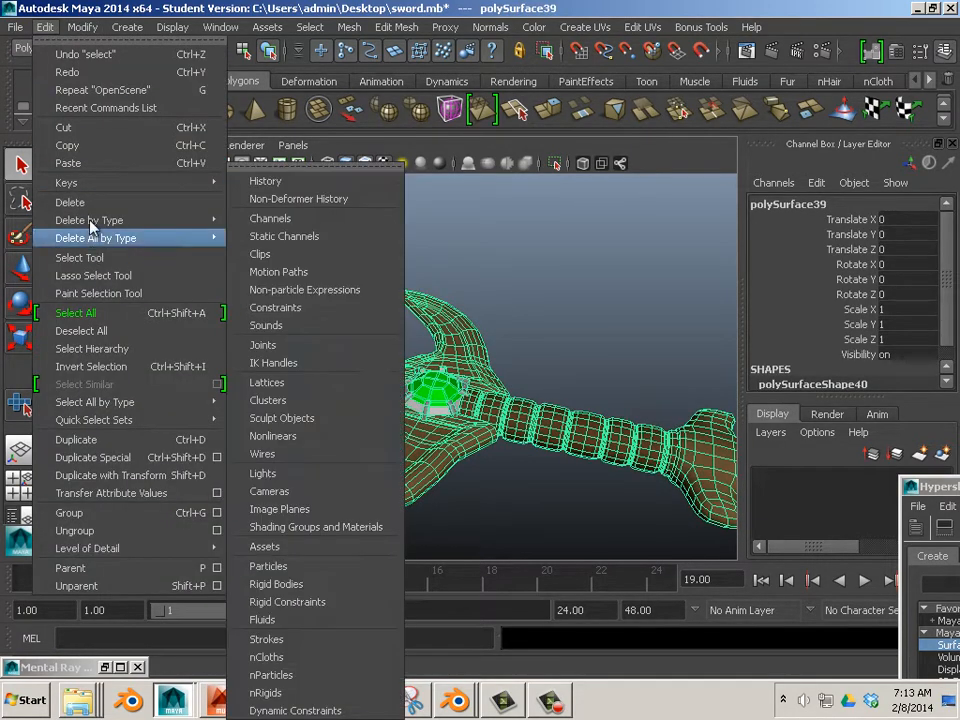
click(255, 172)
click(81, 27)
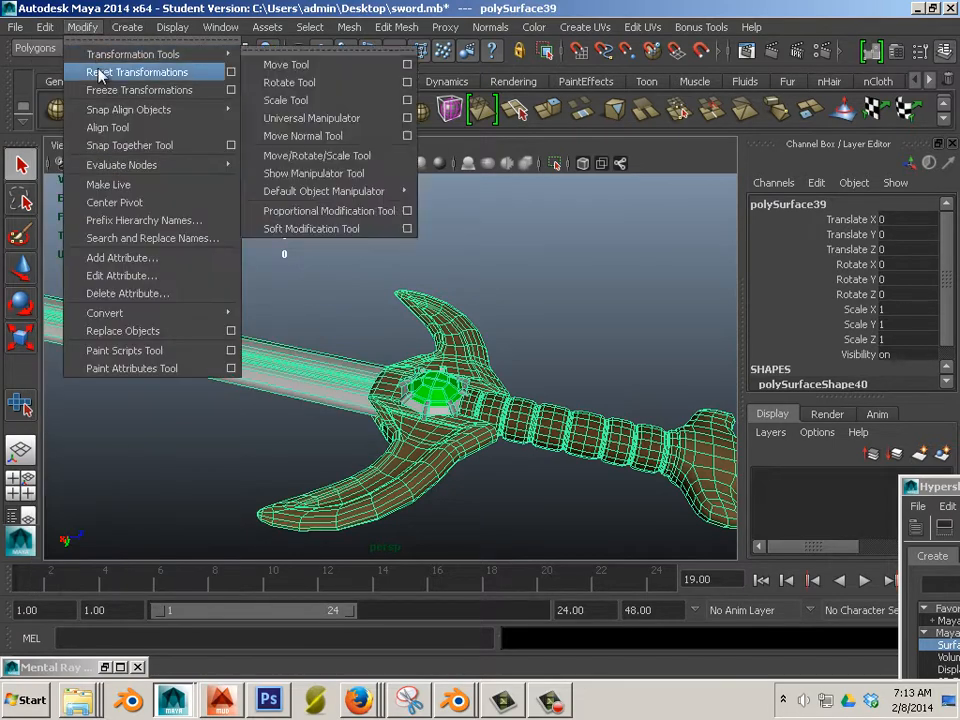
click(150, 90)
click(330, 315)
click(360, 362)
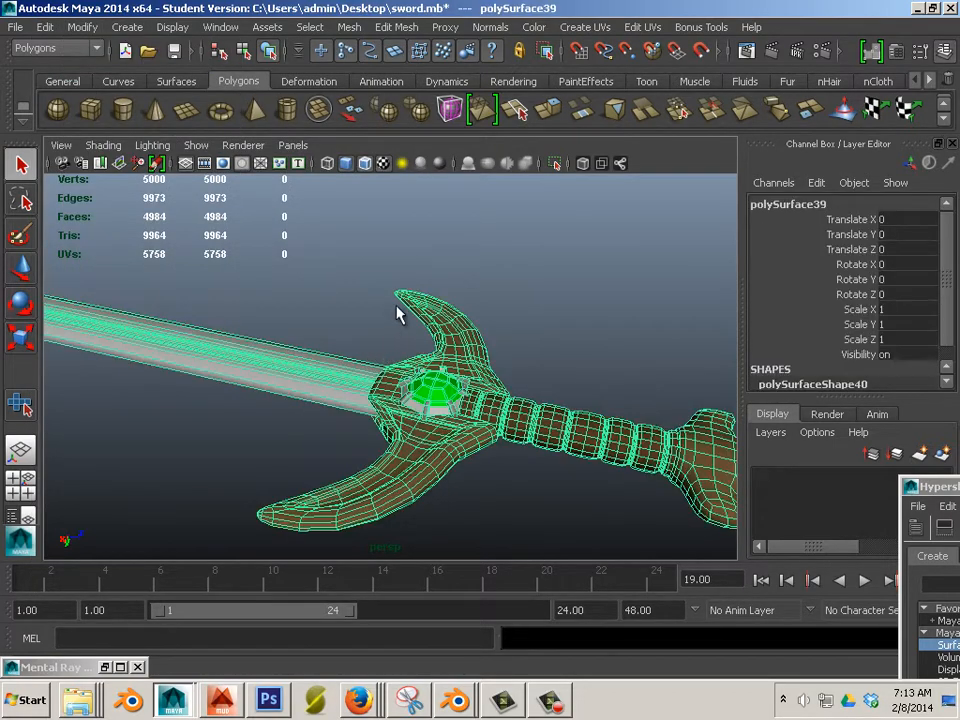
- Open the Hypergraph Hierarchy and expand all of its nodes
click(348, 27)
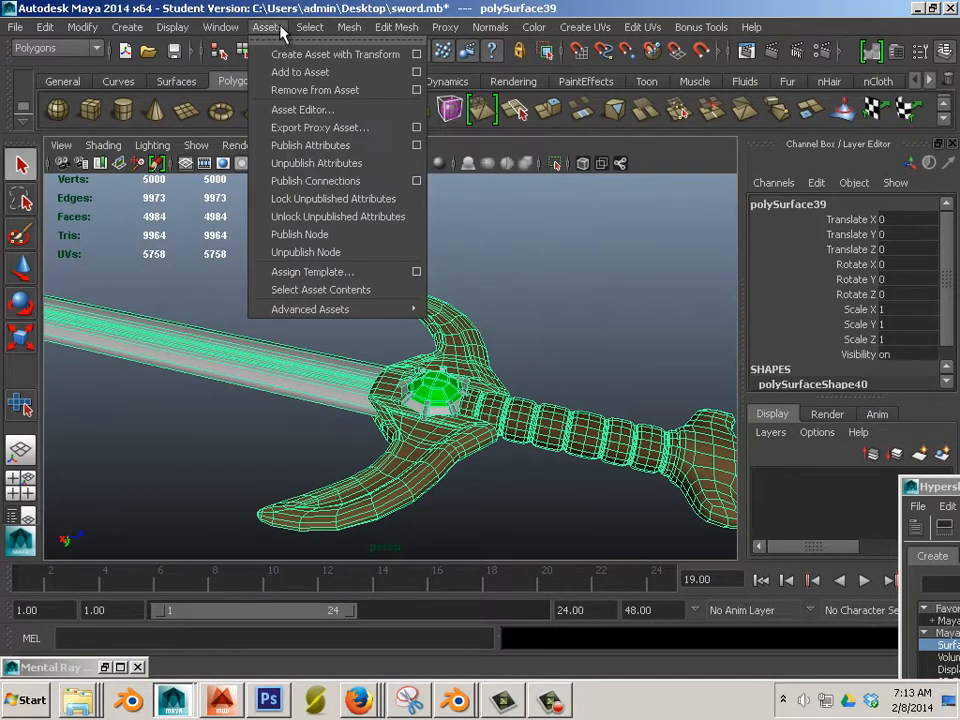
mouse_move(222, 27)
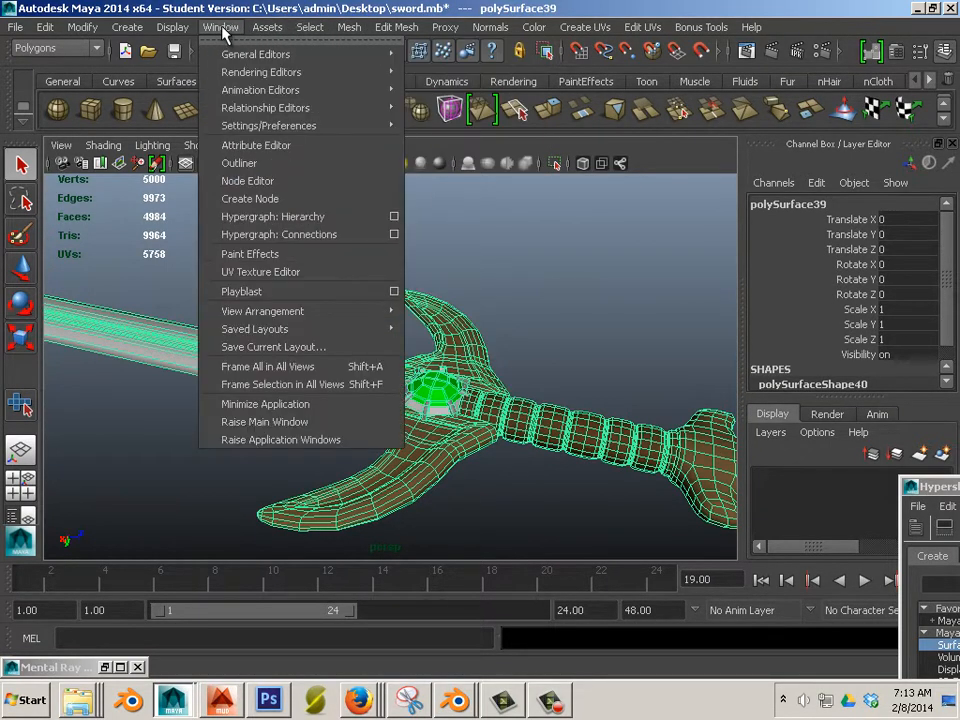
click(268, 216)
drag(797, 232, 352, 142)
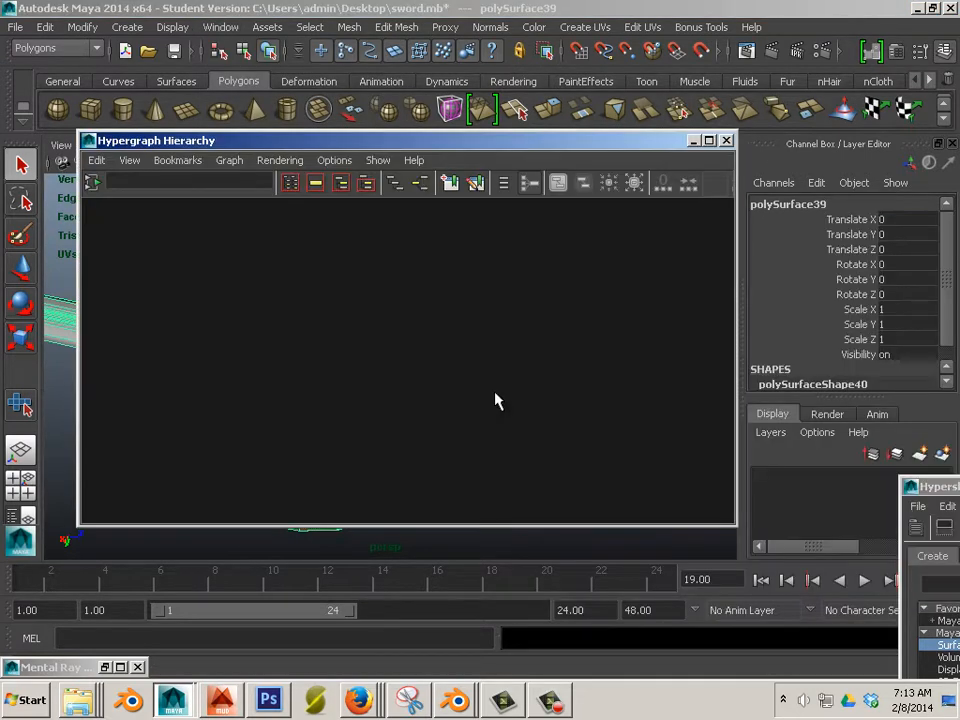
click(96, 160)
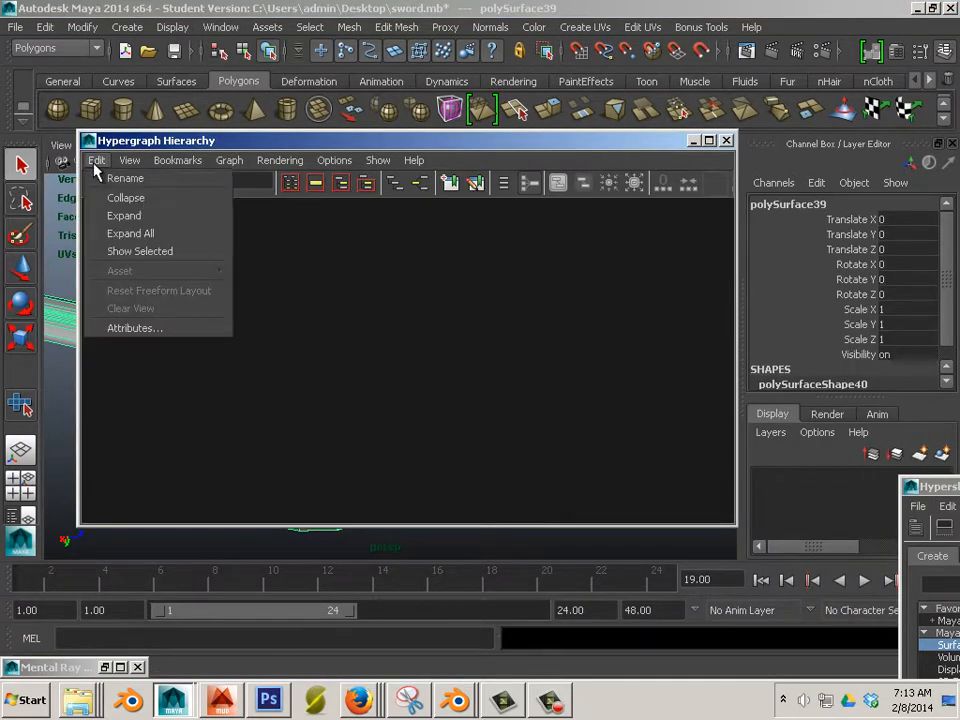
click(110, 235)
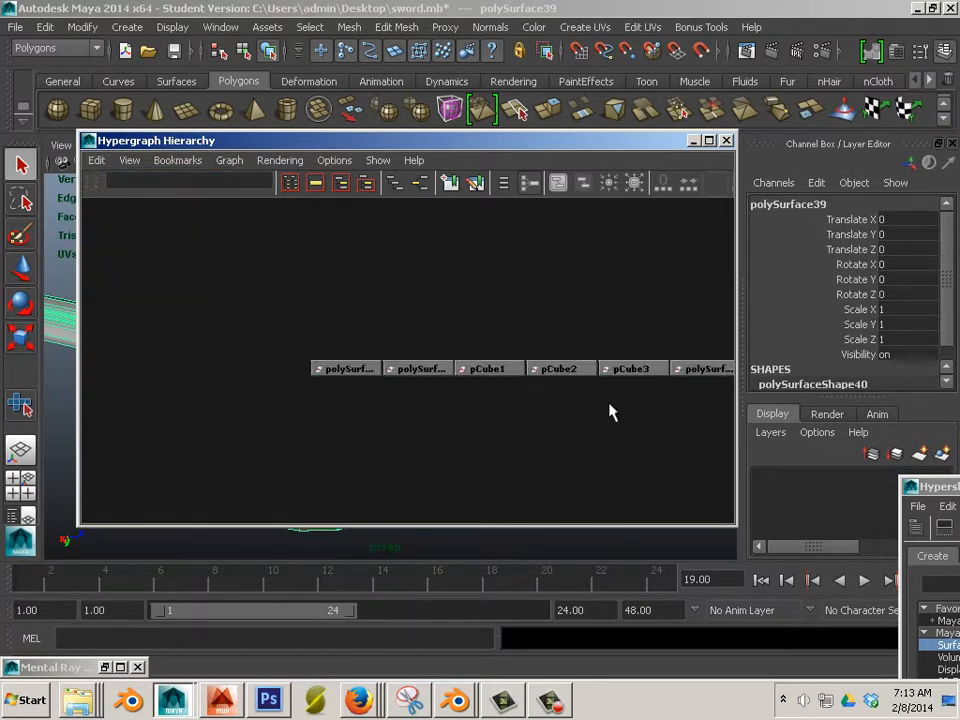
- Delete all leftover cube, surface and group nodes in the Hypergraph, keeping only the polySurface39 node
alt+middle_drag(596, 405, 354, 386)
scroll(496, 385, down, 3)
alt+middle_drag(496, 390, 289, 370)
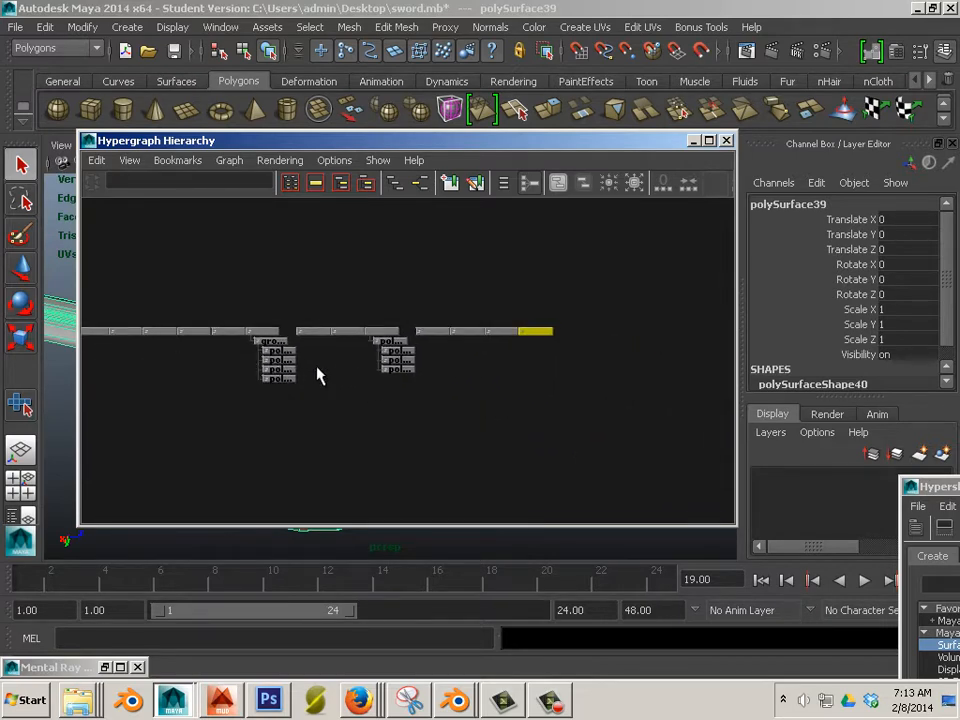
alt+right_drag(317, 375, 453, 403)
alt+middle_drag(409, 388, 451, 385)
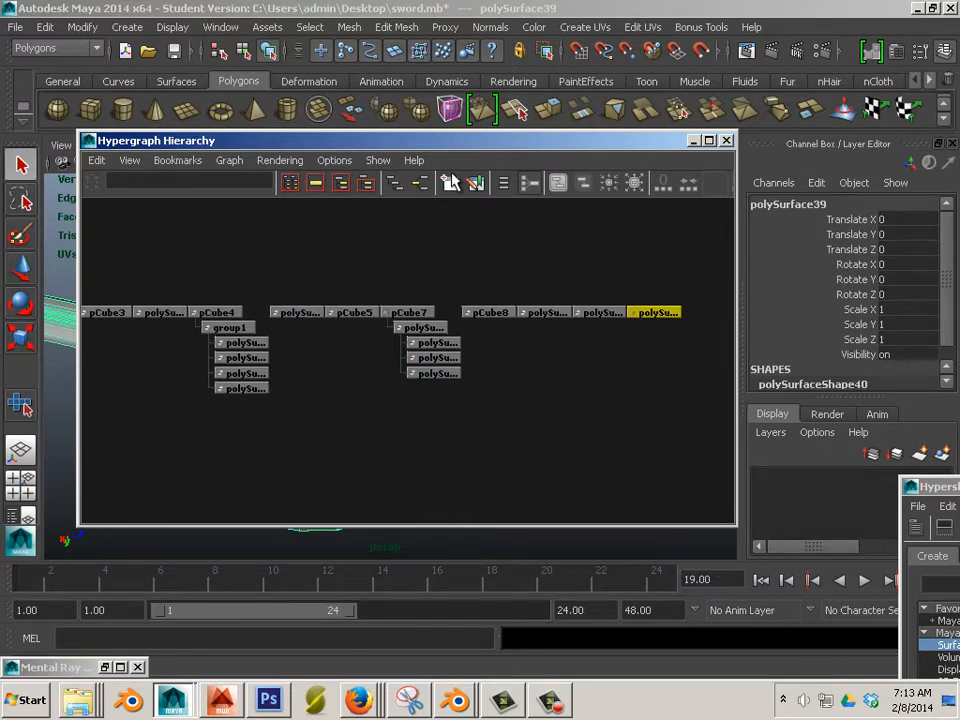
drag(494, 150, 755, 162)
alt+right_drag(636, 315, 555, 328)
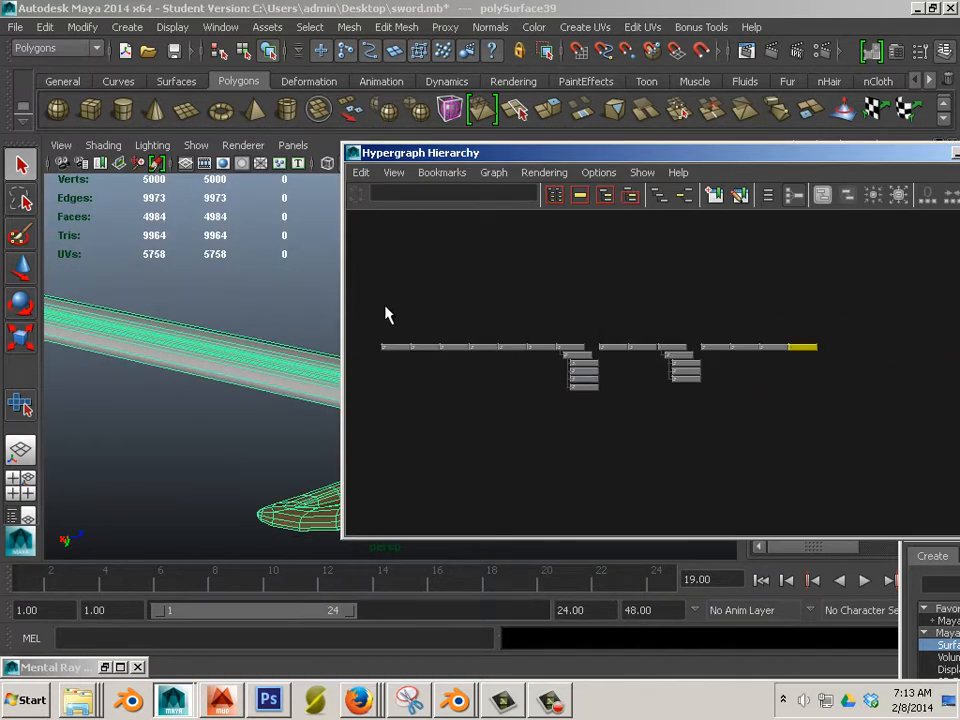
drag(386, 308, 763, 422)
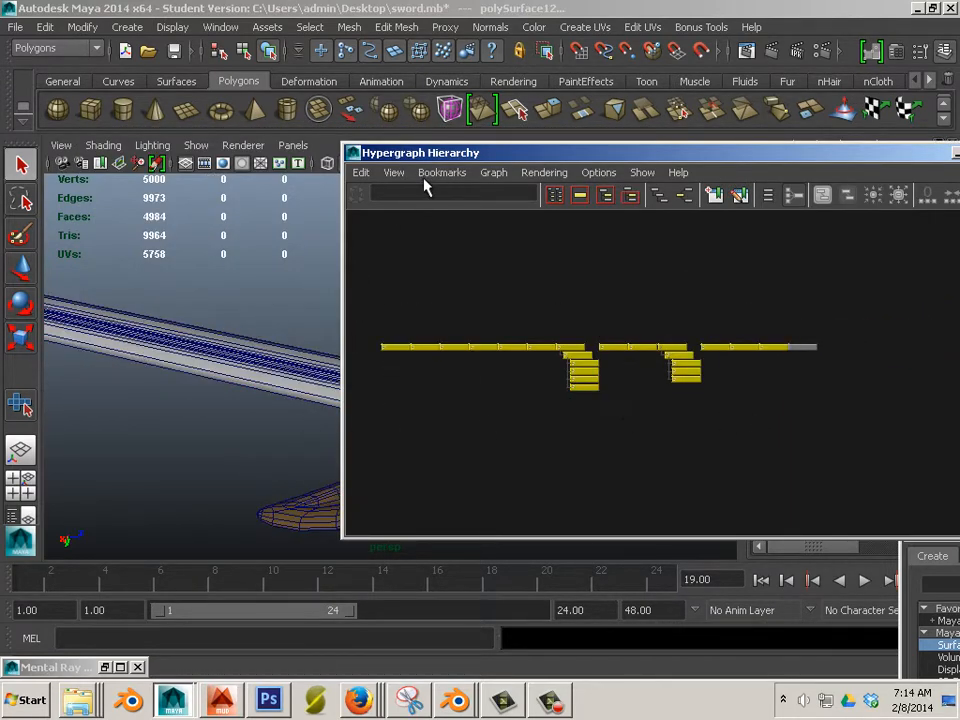
key(Delete)
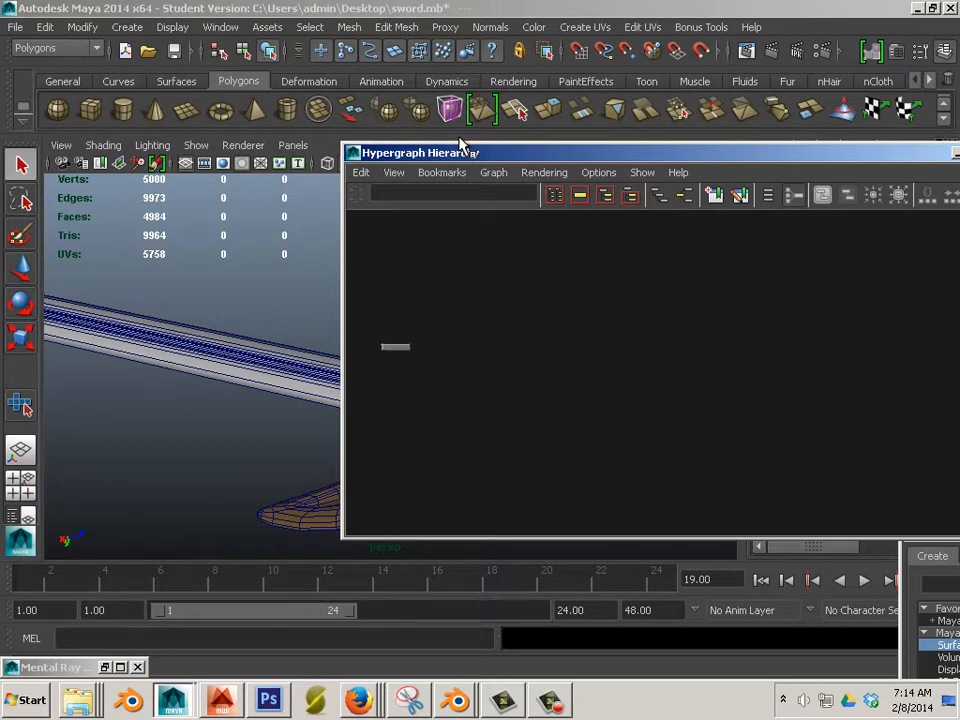
- Select the remaining mesh node and rename it sword
click(404, 345)
drag(557, 158, 183, 284)
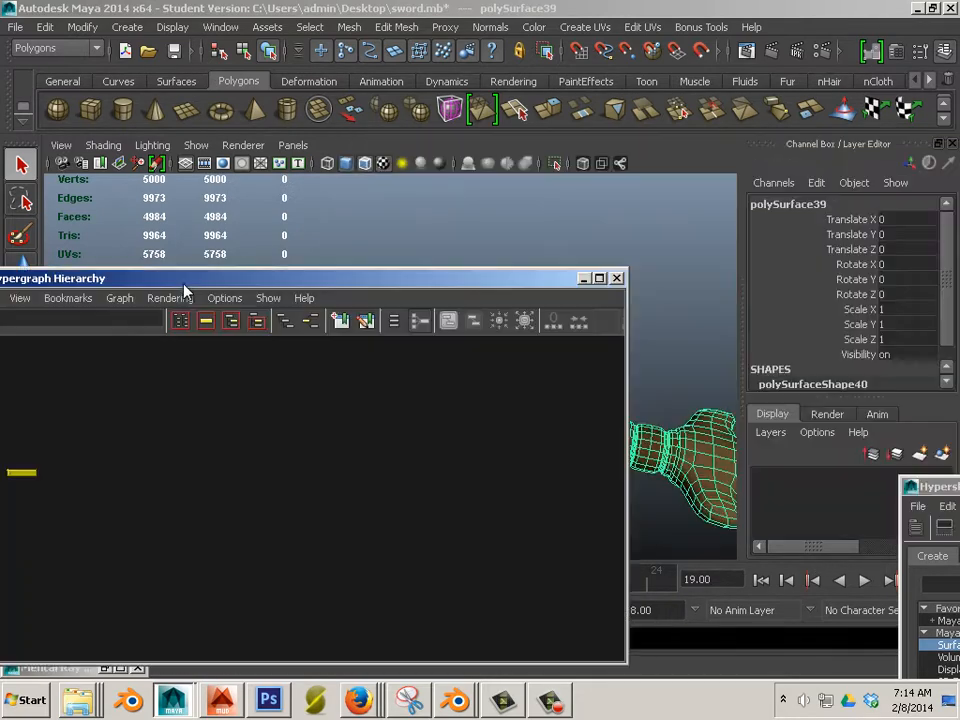
double_click(790, 204)
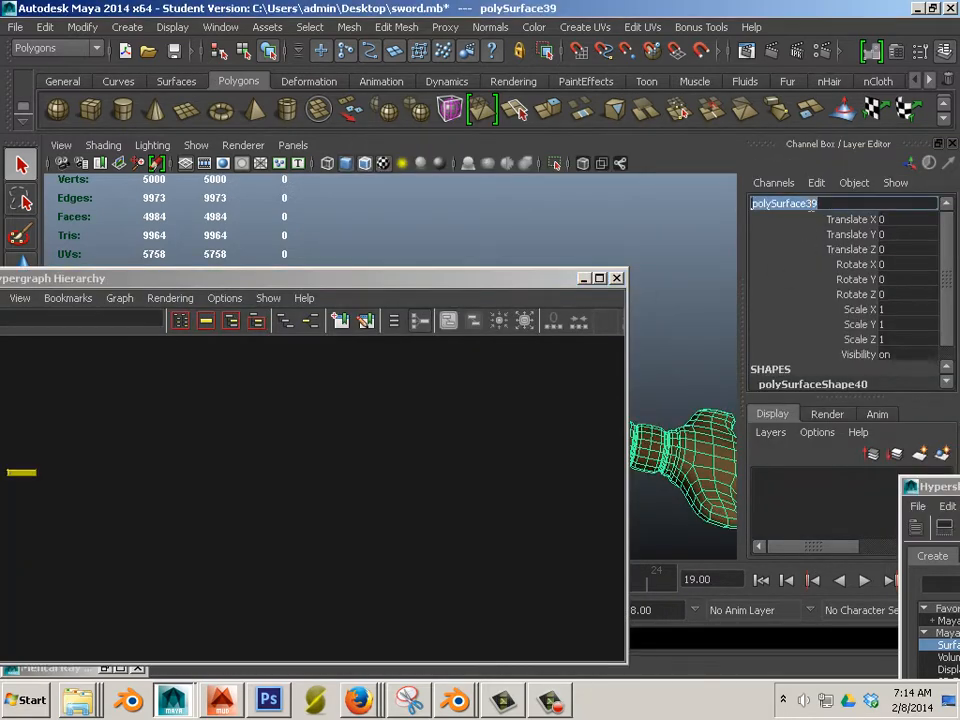
text(swor)
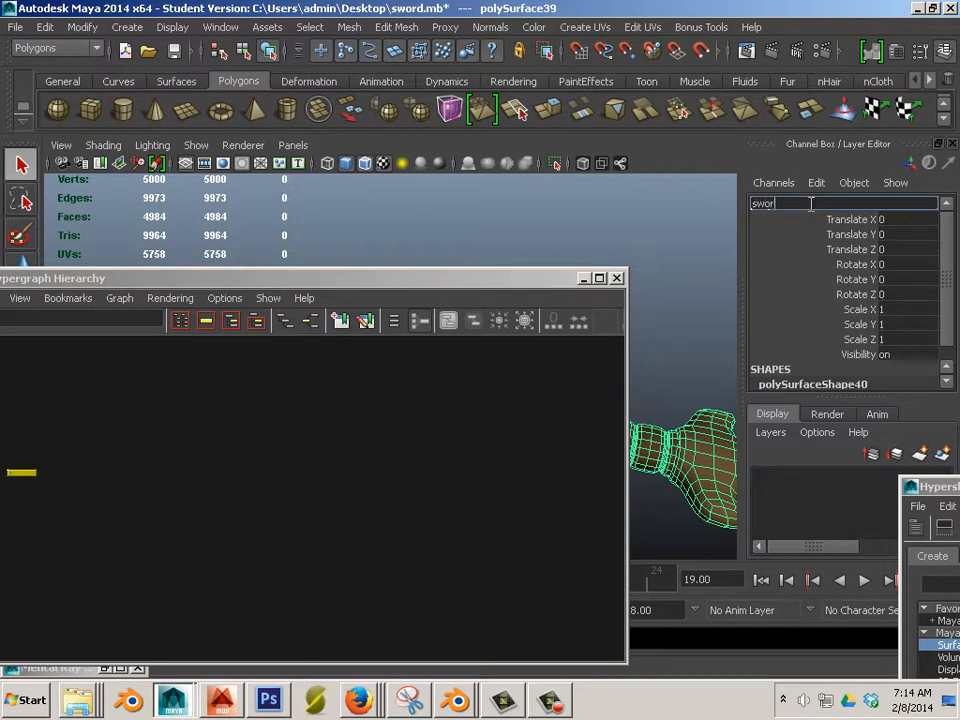
text(d)
key(Return)
- Set the sword mesh's normals to face, then deselect the mesh
drag(416, 280, 959, 131)
alt+drag(545, 290, 496, 300)
alt+middle_drag(496, 300, 423, 276)
alt+right_drag(423, 276, 495, 268)
click(491, 27)
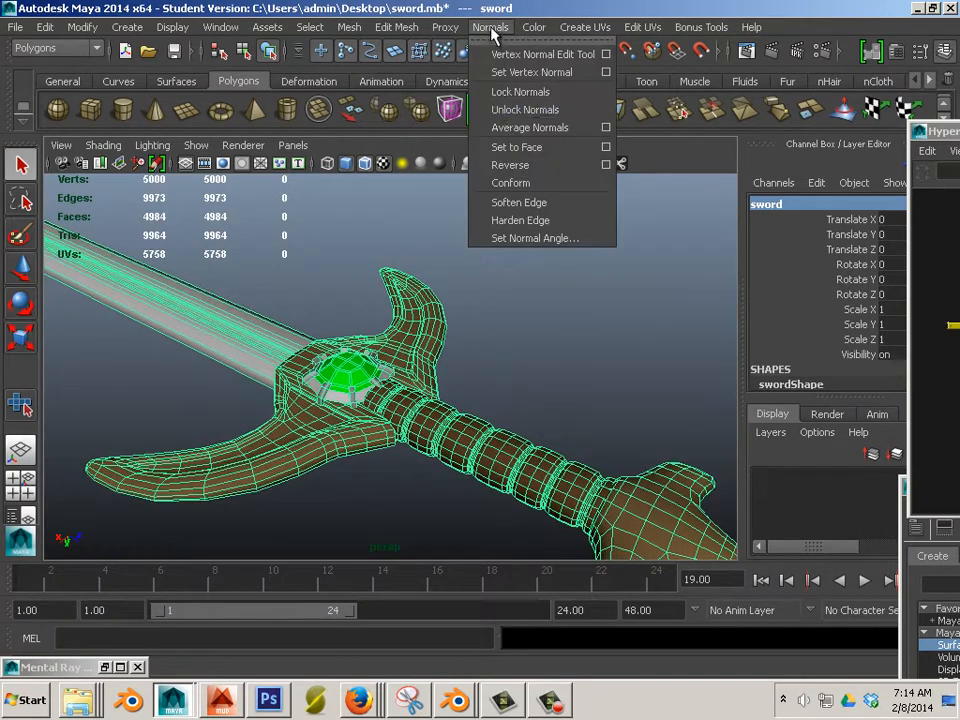
click(505, 152)
click(467, 392)
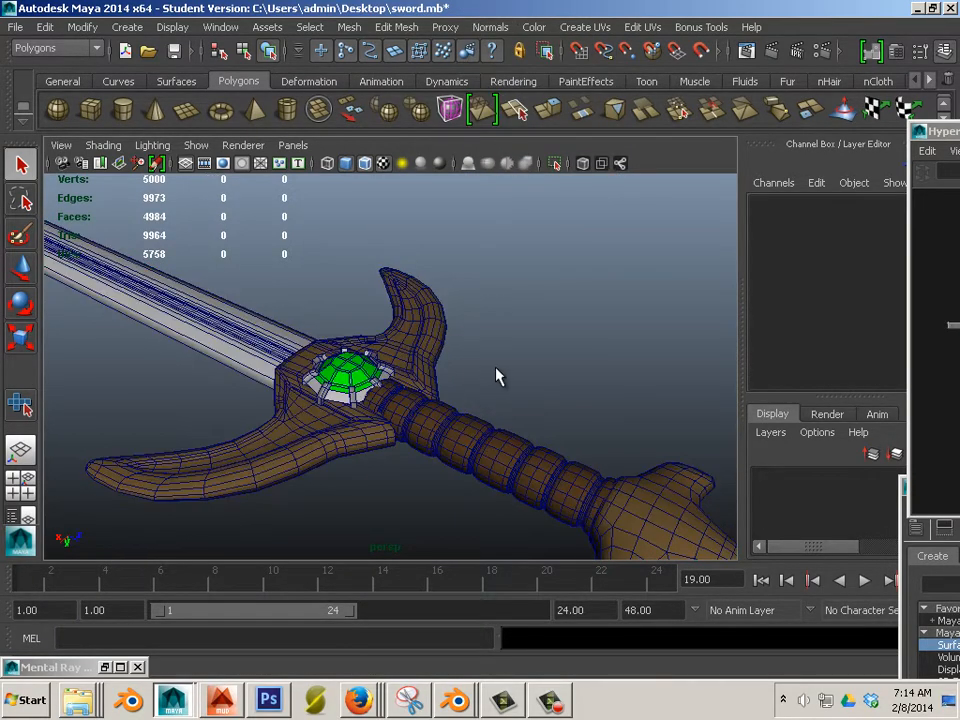
- Examine the sword's mesh around the guard, gem and handle, and the overall model from several angles
alt+right_drag(495, 369, 411, 311)
alt+drag(411, 318, 276, 340)
alt+right_drag(276, 340, 465, 403)
alt+drag(465, 403, 439, 396)
click(452, 408)
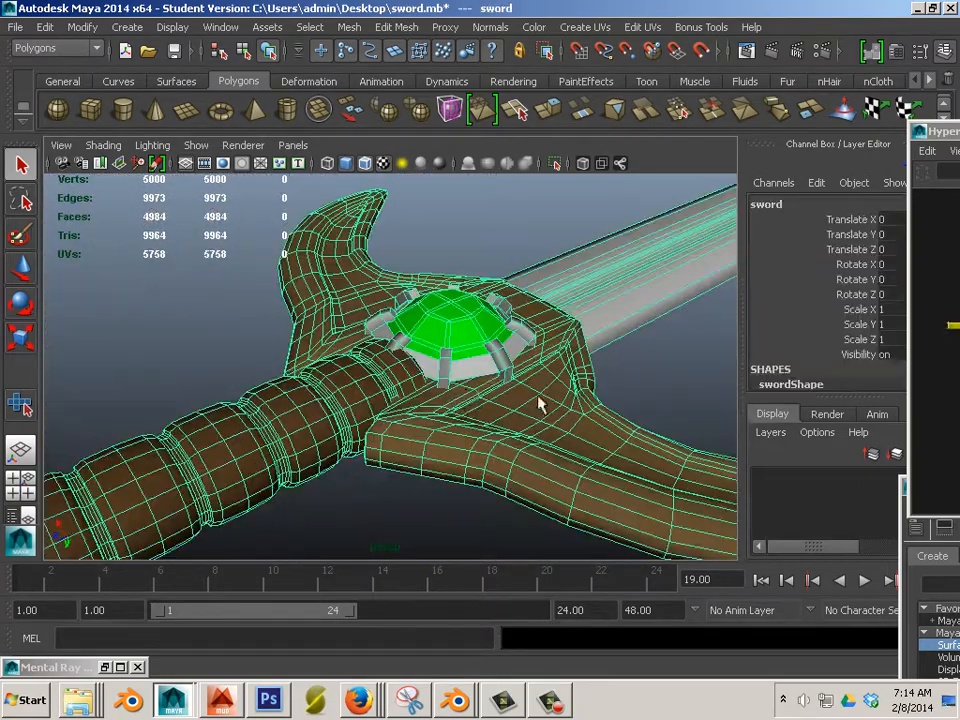
alt+drag(538, 403, 597, 413)
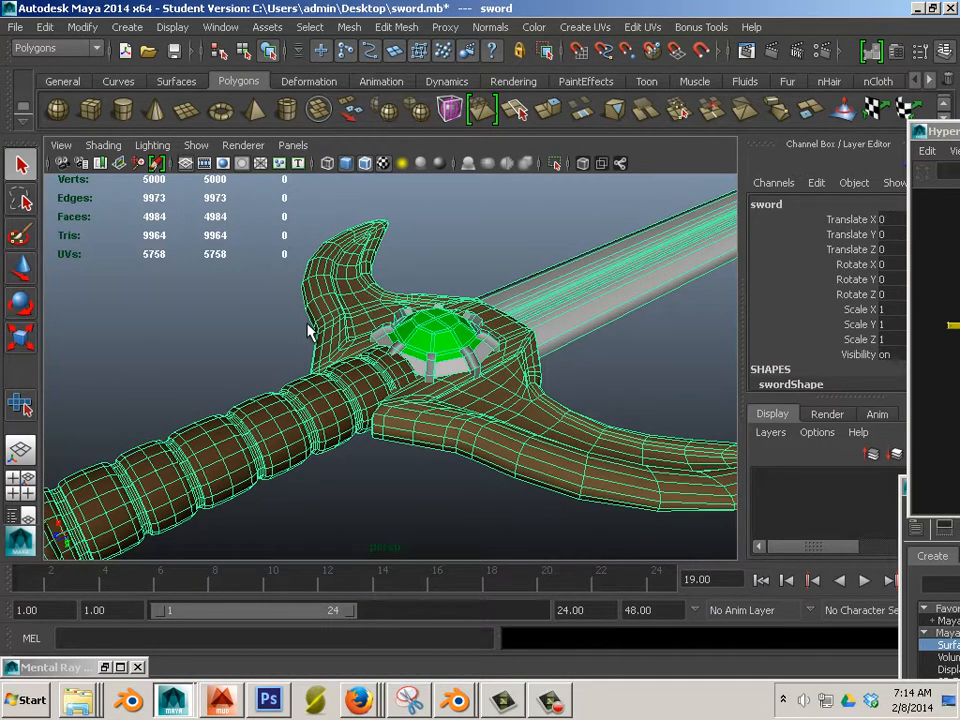
click(216, 323)
scroll(276, 373, down, 3)
alt+drag(276, 373, 489, 399)
alt+right_drag(489, 399, 270, 354)
alt+middle_drag(270, 354, 437, 343)
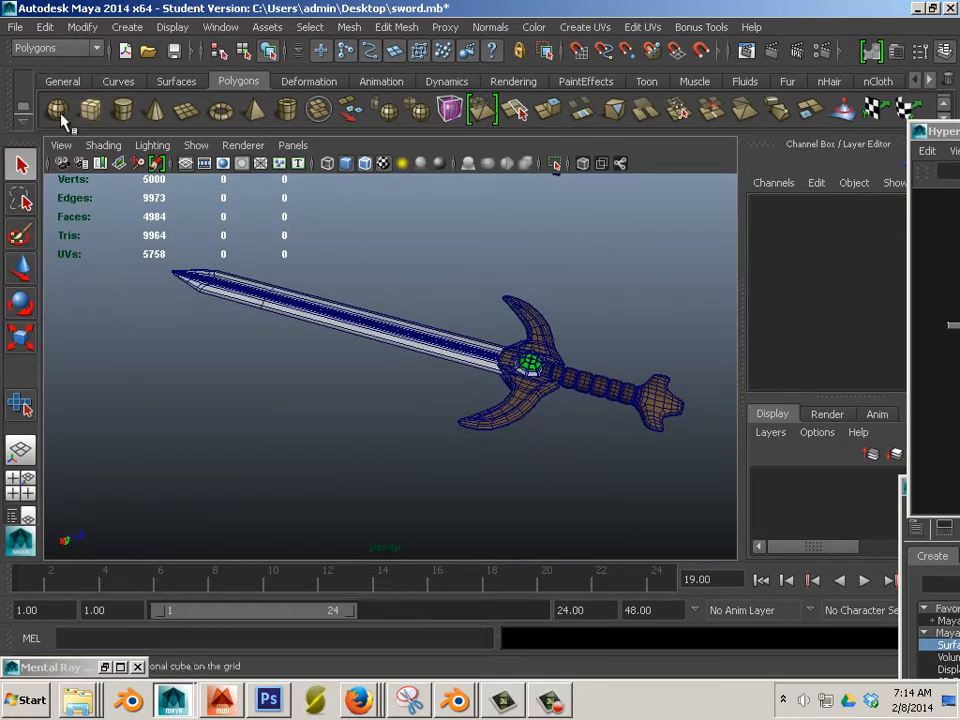
- Create a polygon sphere and scale it uniformly to about 34.2 so that it surrounds the whole sword
click(57, 110)
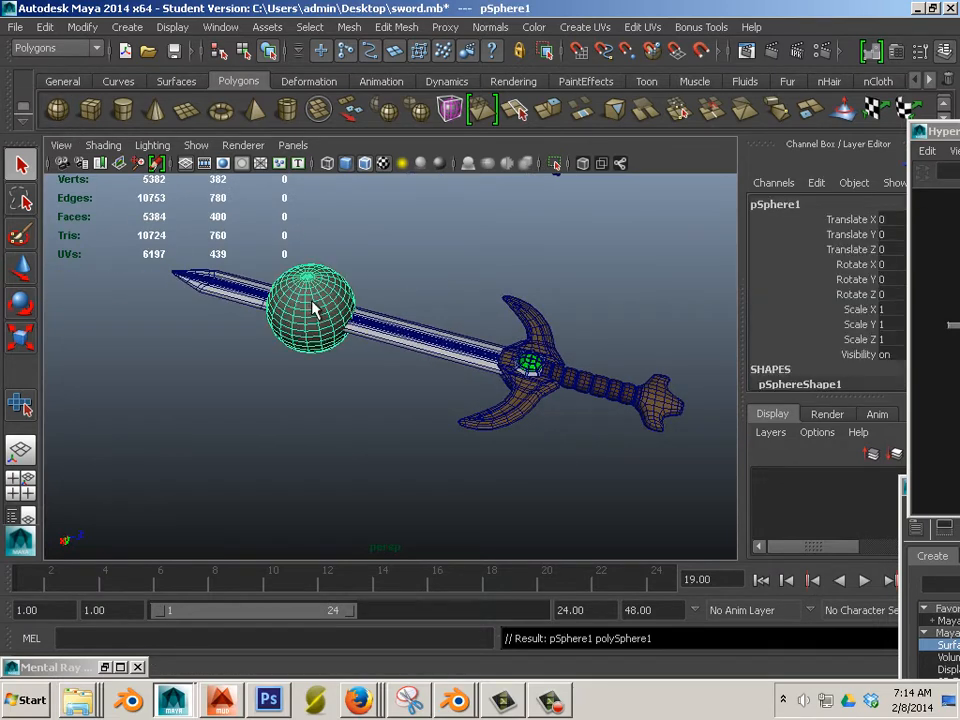
click(19, 333)
drag(311, 312, 870, 443)
scroll(527, 359, down, 4)
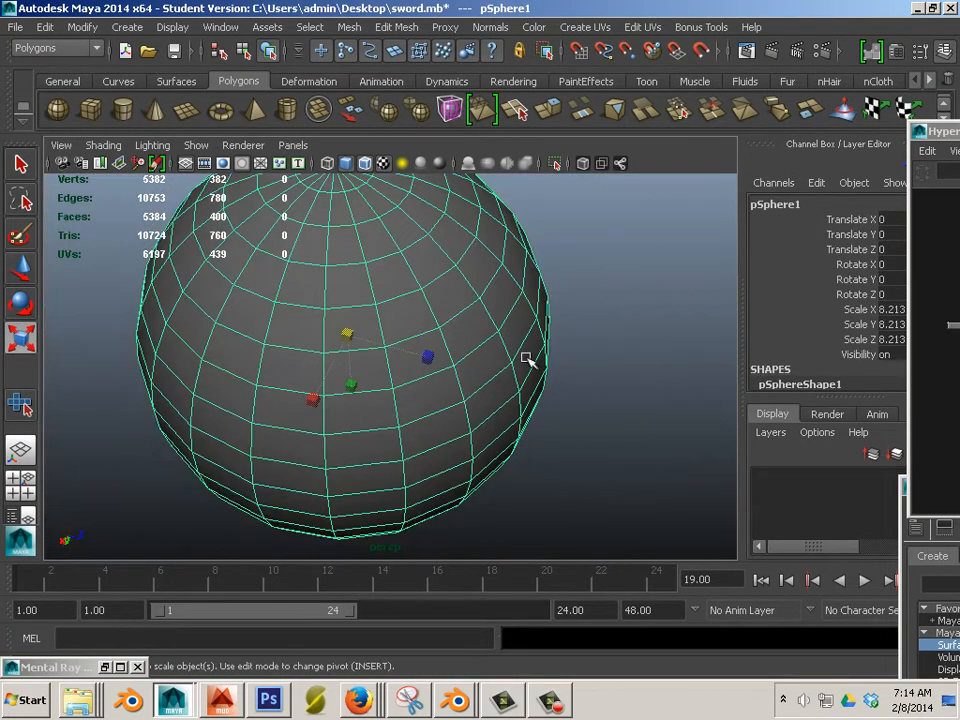
drag(350, 335, 866, 495)
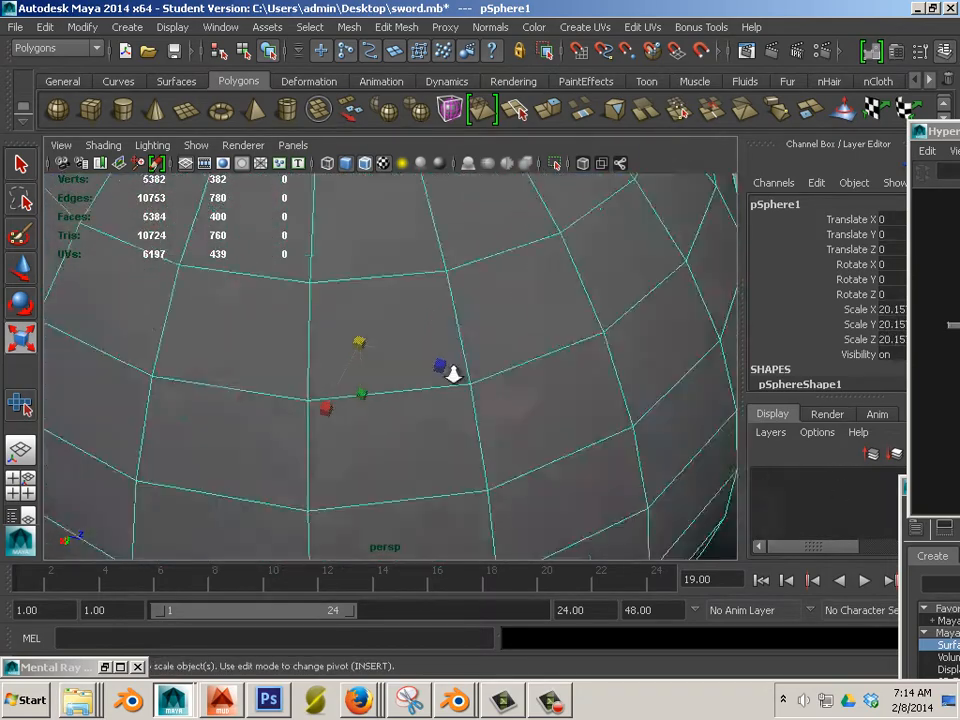
scroll(368, 353, down, 4)
drag(368, 353, 683, 464)
alt+right_drag(683, 464, 746, 484)
mouse_move(537, 419)
alt+mouse_down()
mouse_move(529, 441)
mouse_move(529, 431)
mouse_move(514, 436)
mouse_move(520, 430)
alt+mouse_up()
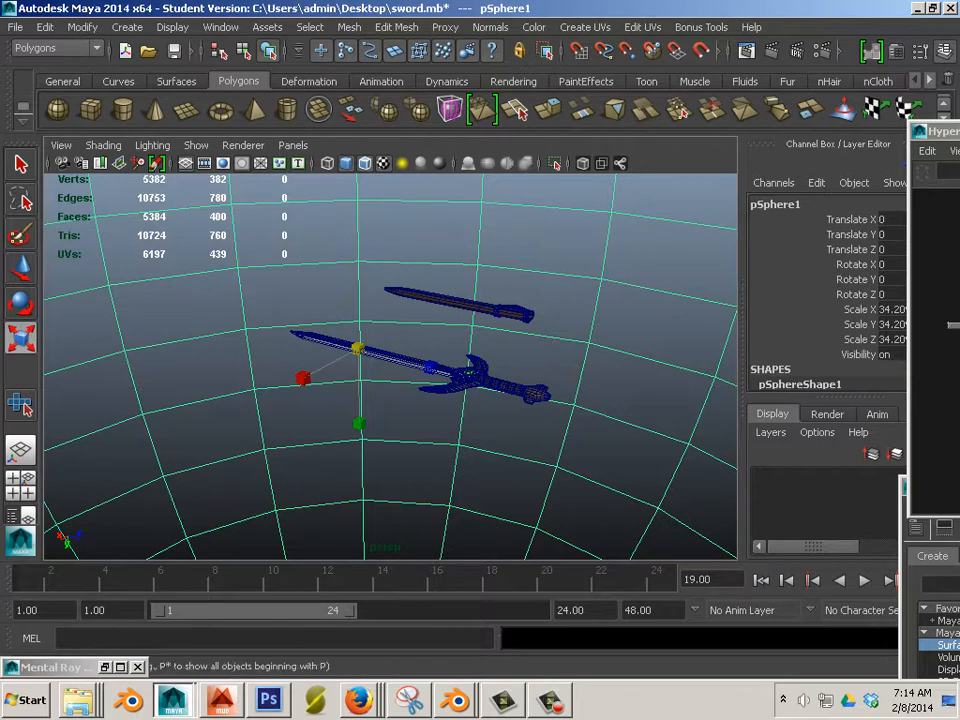
- Bring the Hypershade into view, list the scene's materials and create a new Lambert material
drag(950, 487, 874, 205)
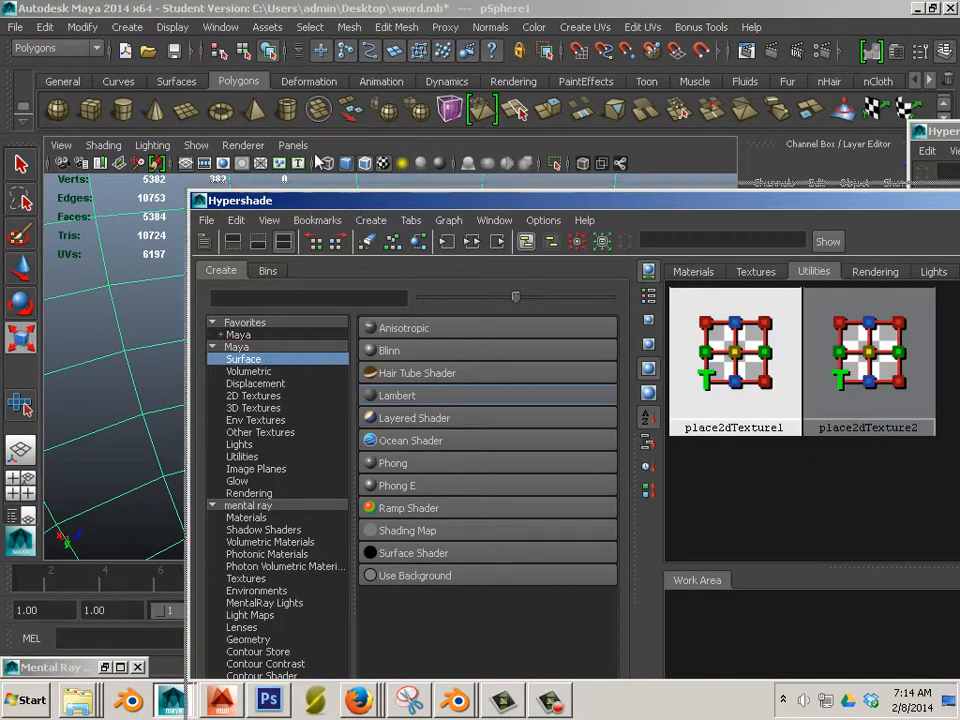
drag(352, 206, 262, 79)
click(592, 146)
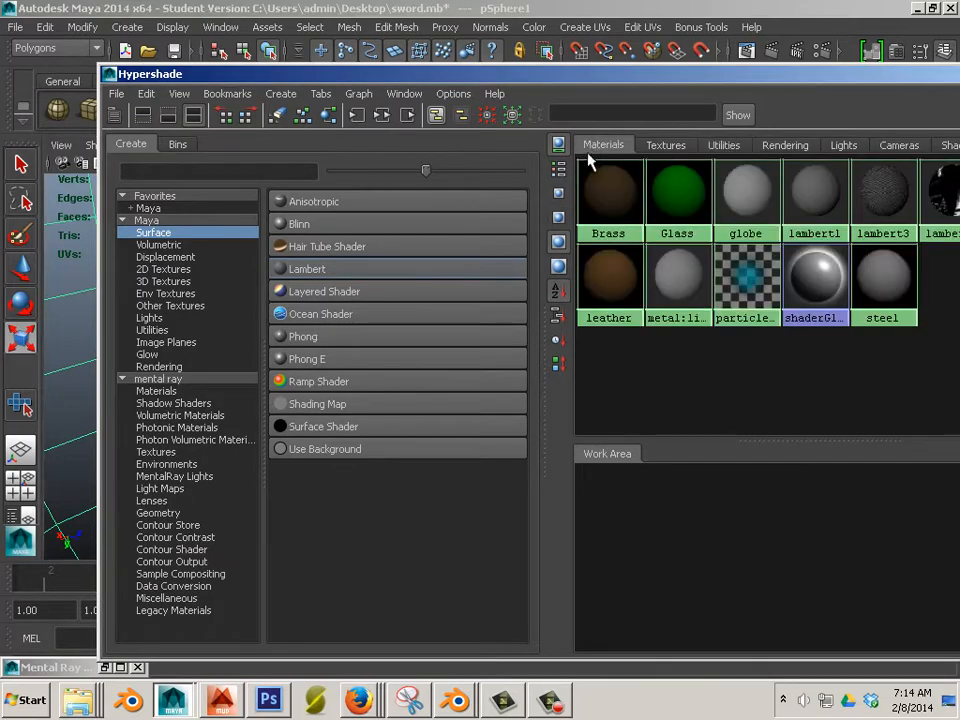
click(732, 192)
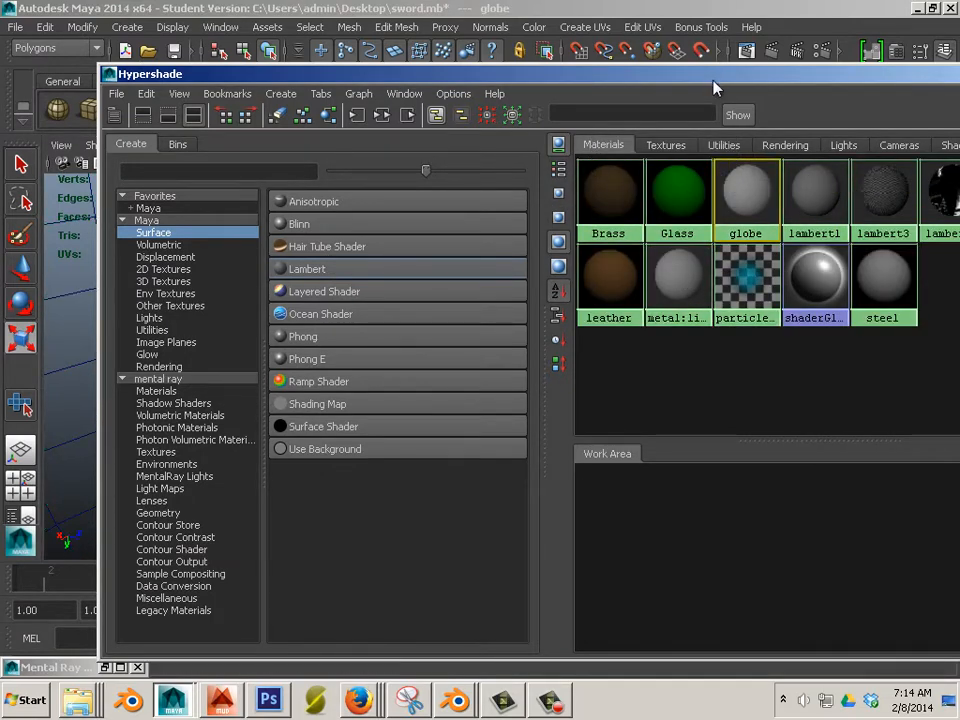
drag(719, 82, 868, 248)
click(444, 442)
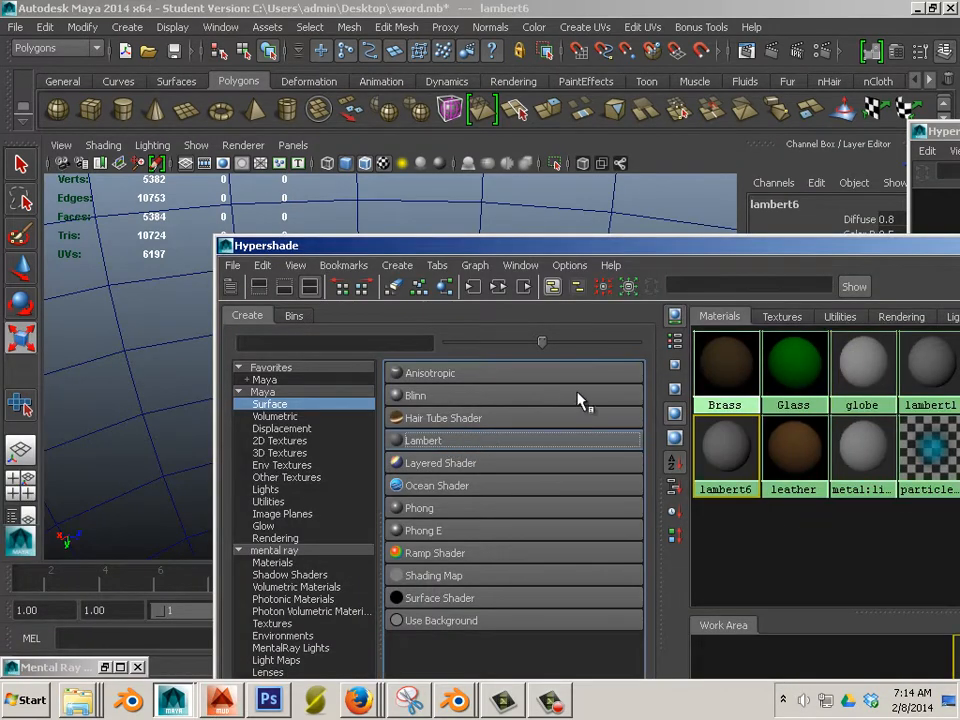
- Delete the existing globe material from the Hypershade
drag(791, 255, 184, 204)
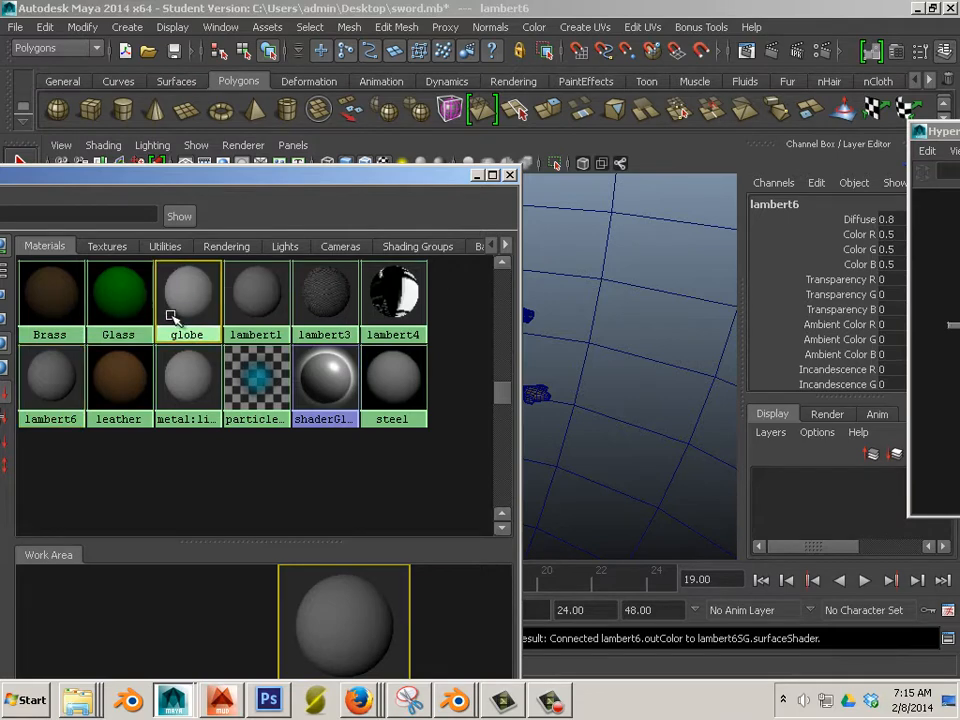
click(195, 300)
right_click(200, 302)
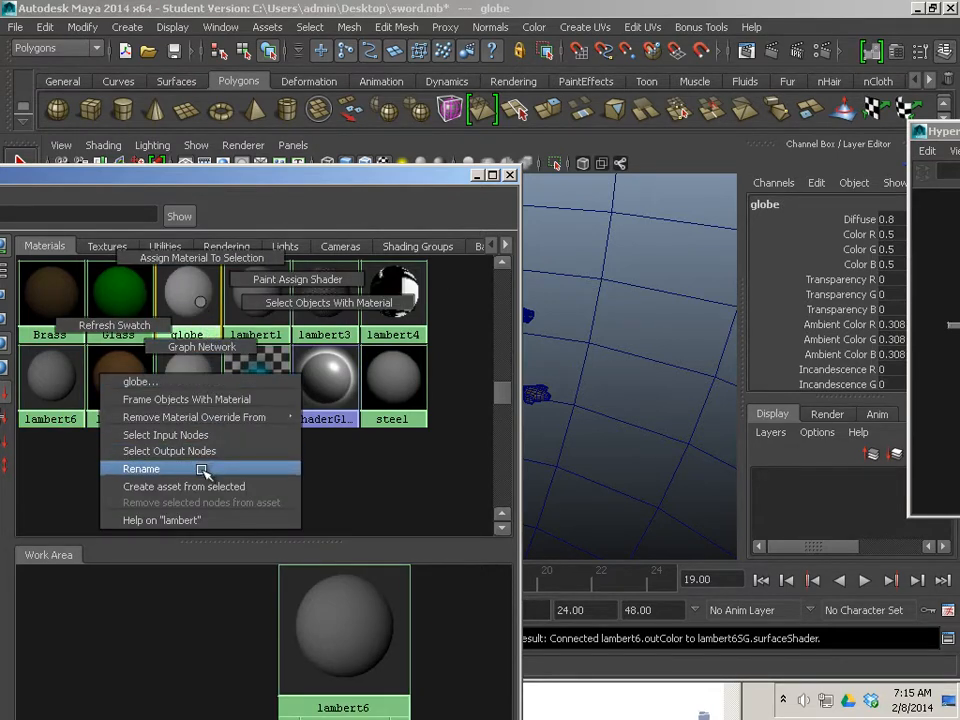
right_drag(196, 378, 200, 289)
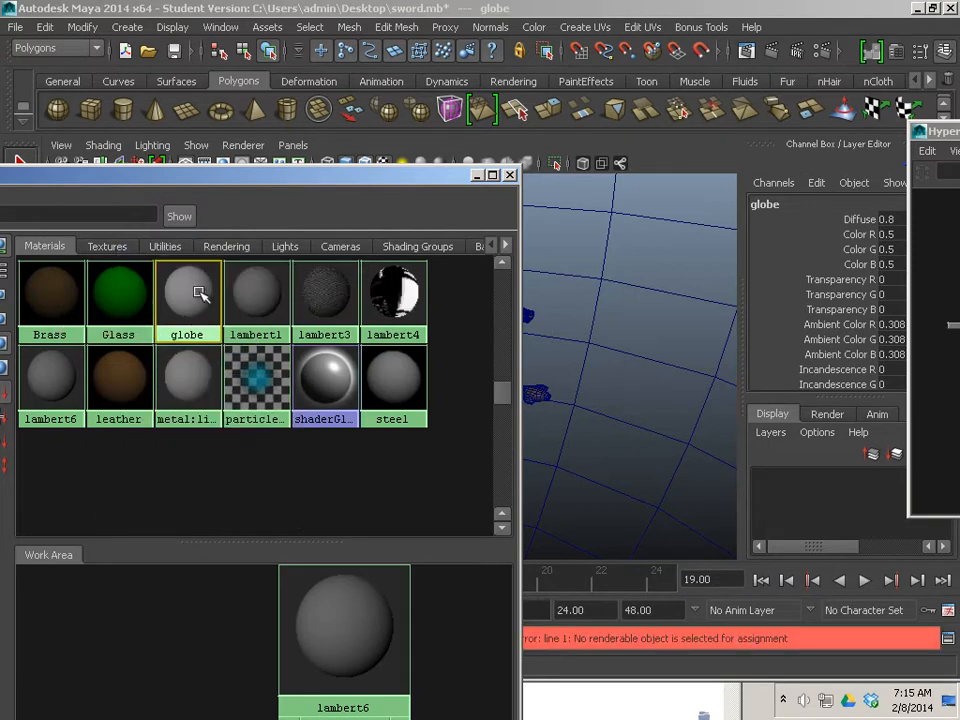
key(Delete)
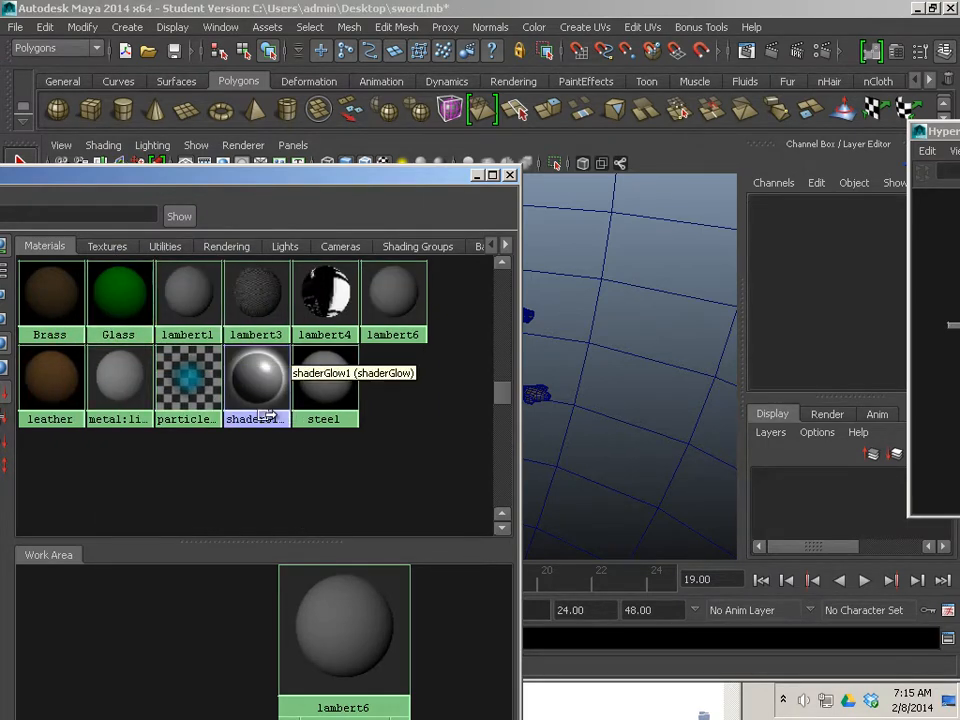
- Rename the new Lambert material as globe
click(393, 300)
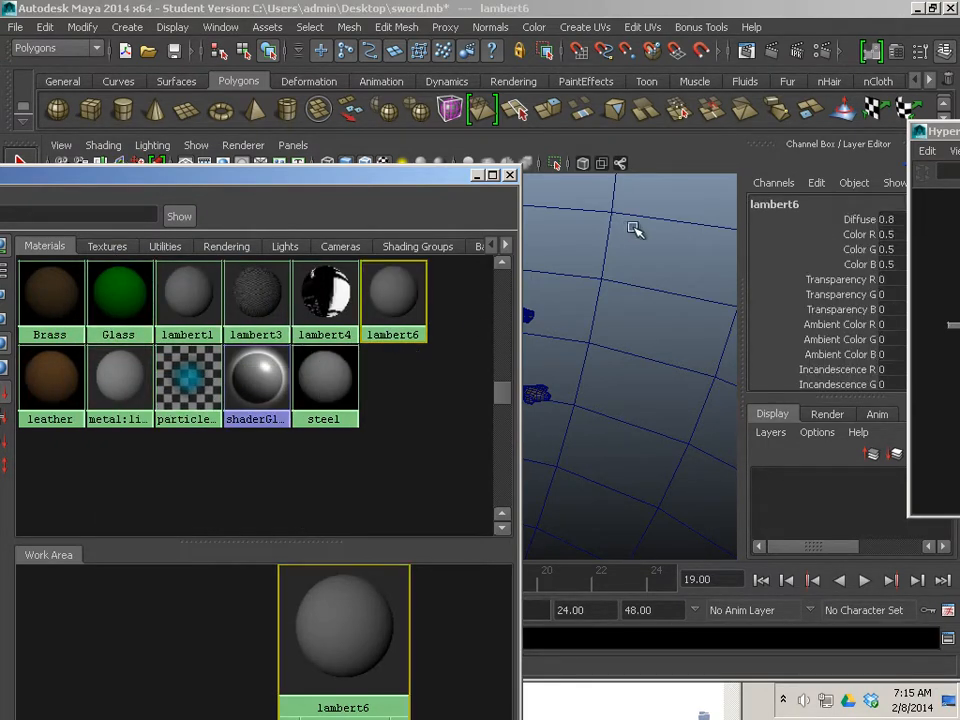
click(778, 205)
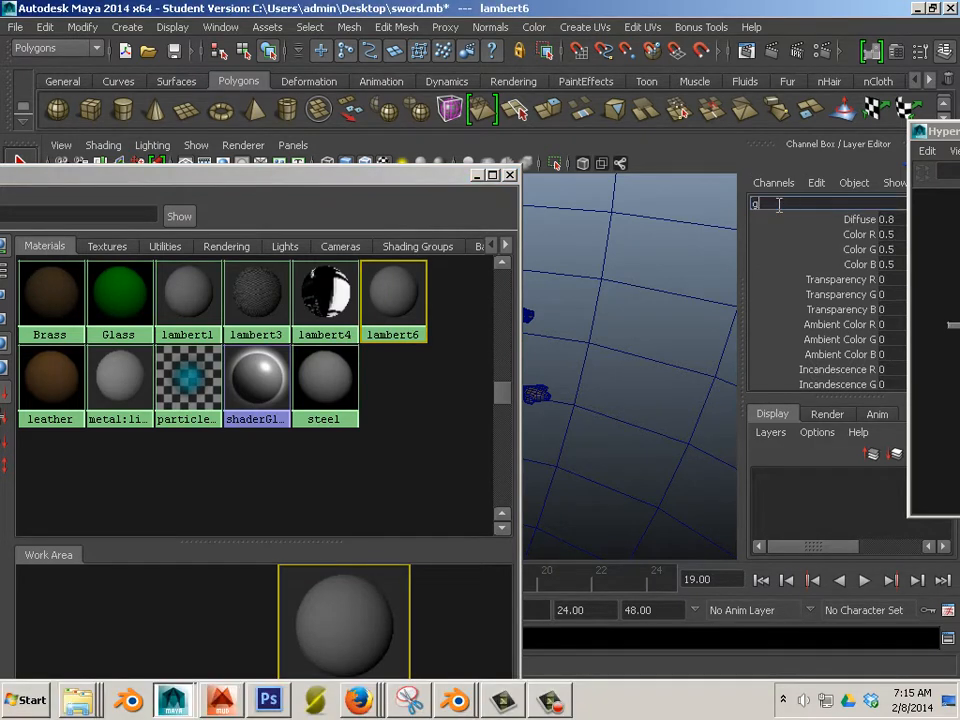
text(globe)
key(Return)
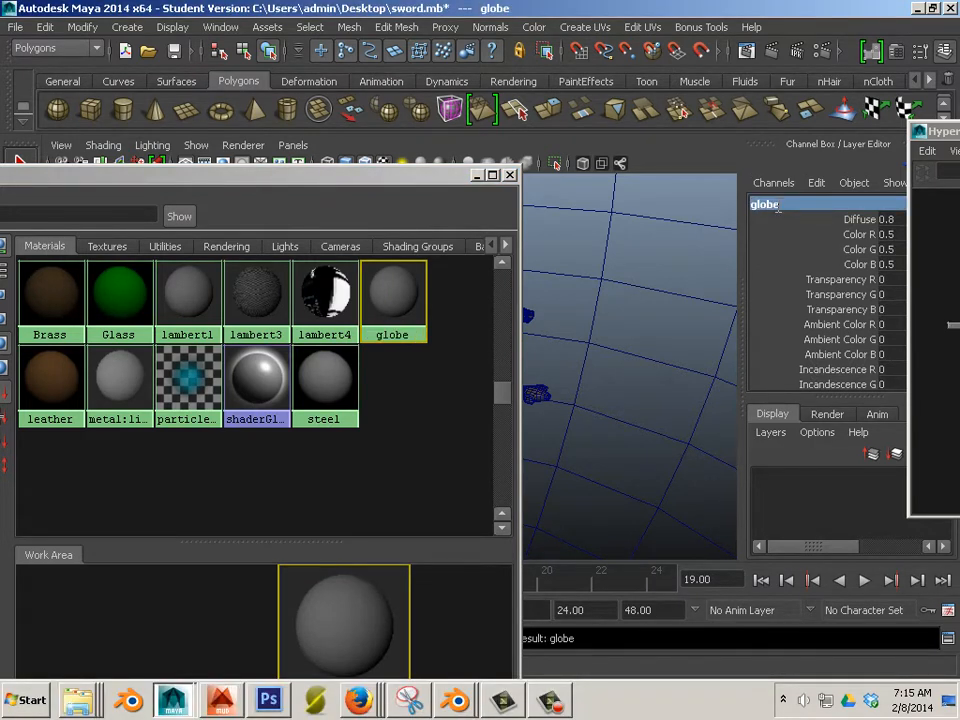
click(839, 340)
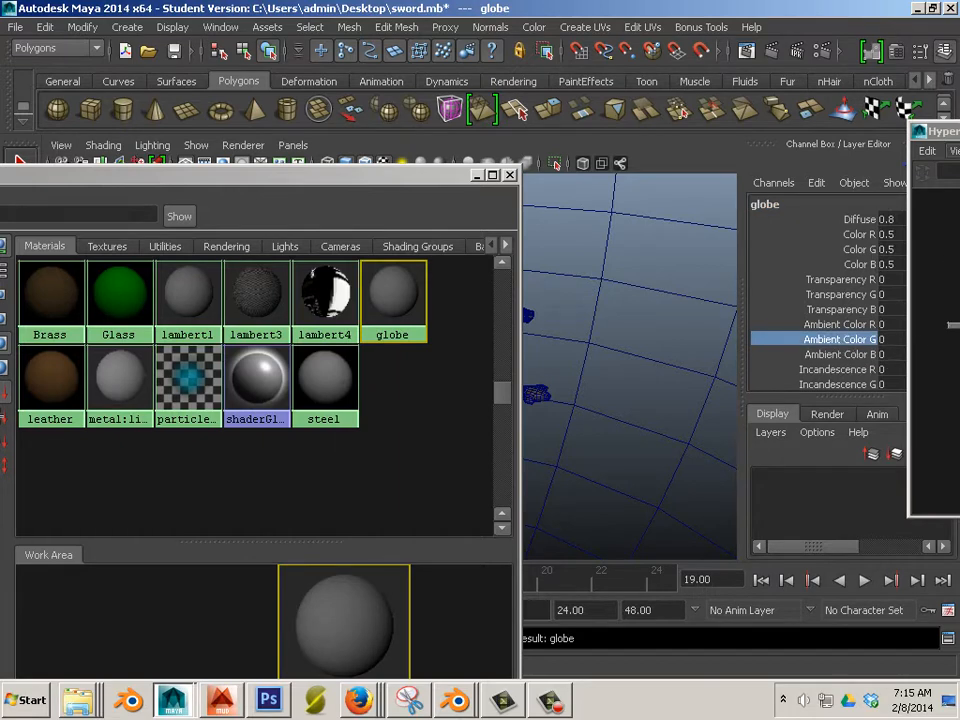
- Show the globe material's full attributes and raise its ambient color to a dark grey
drag(954, 134, 959, 134)
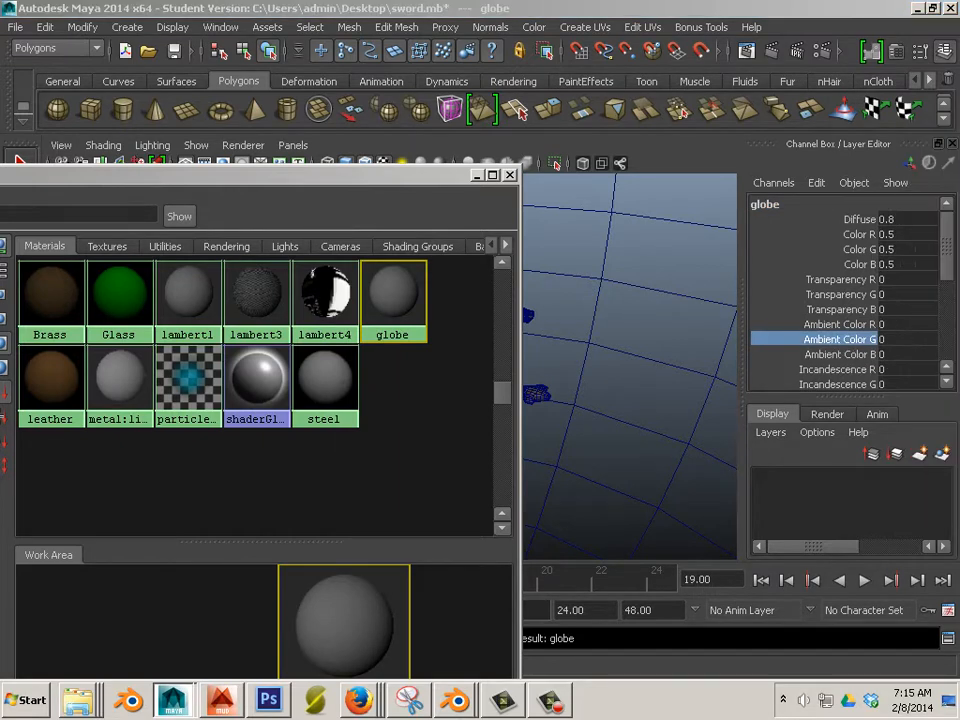
click(919, 47)
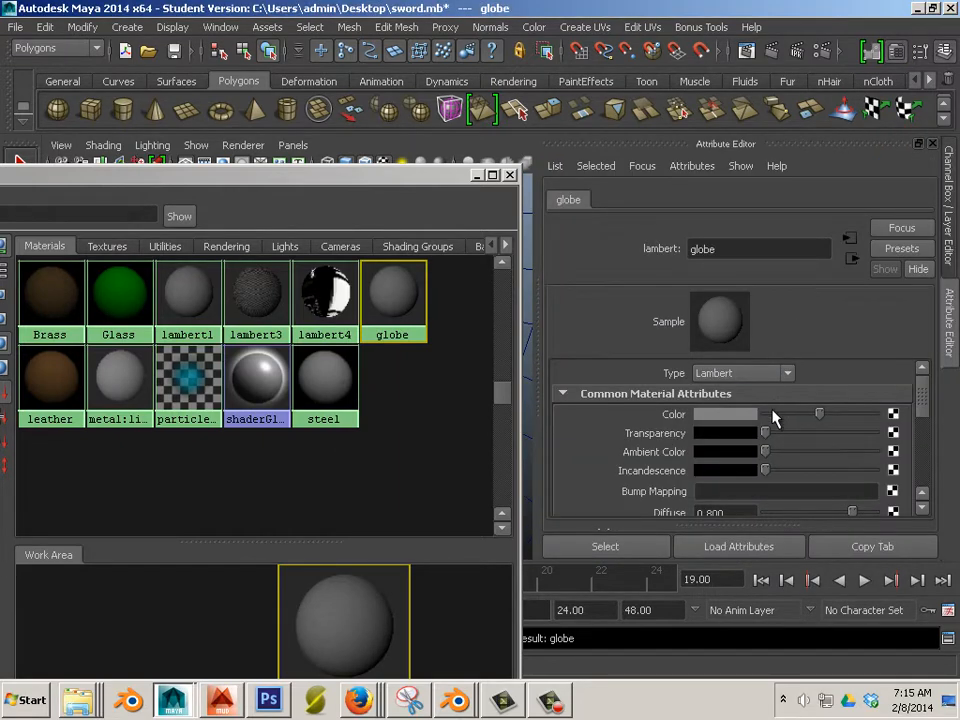
drag(768, 455, 798, 458)
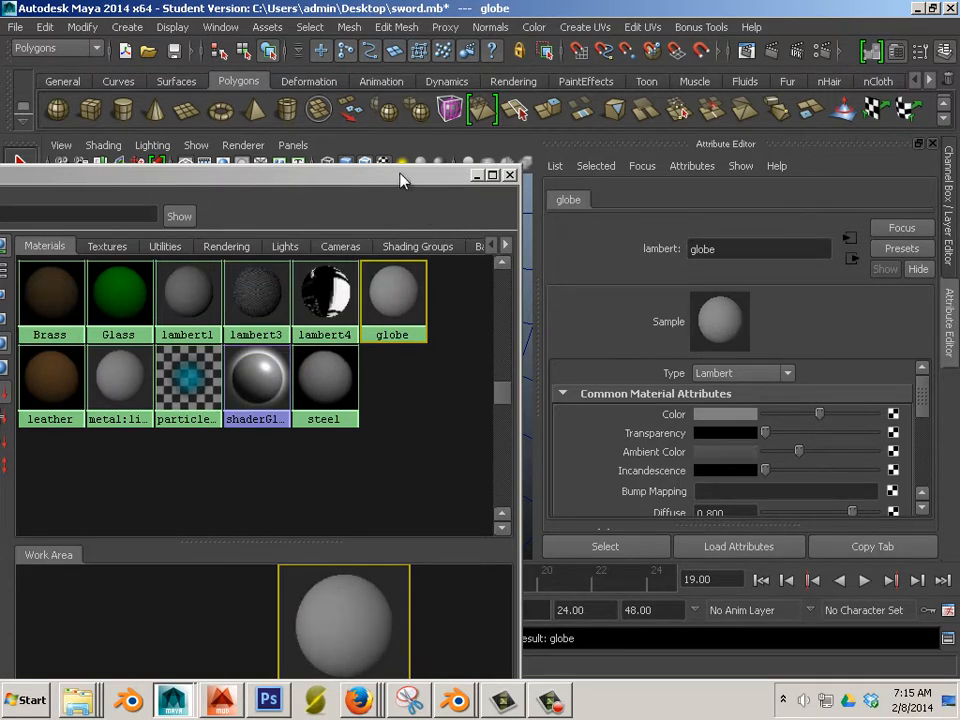
- Assign the globe material to the large sphere surrounding the sword
drag(400, 180, 180, 239)
middle_drag(173, 355, 378, 318)
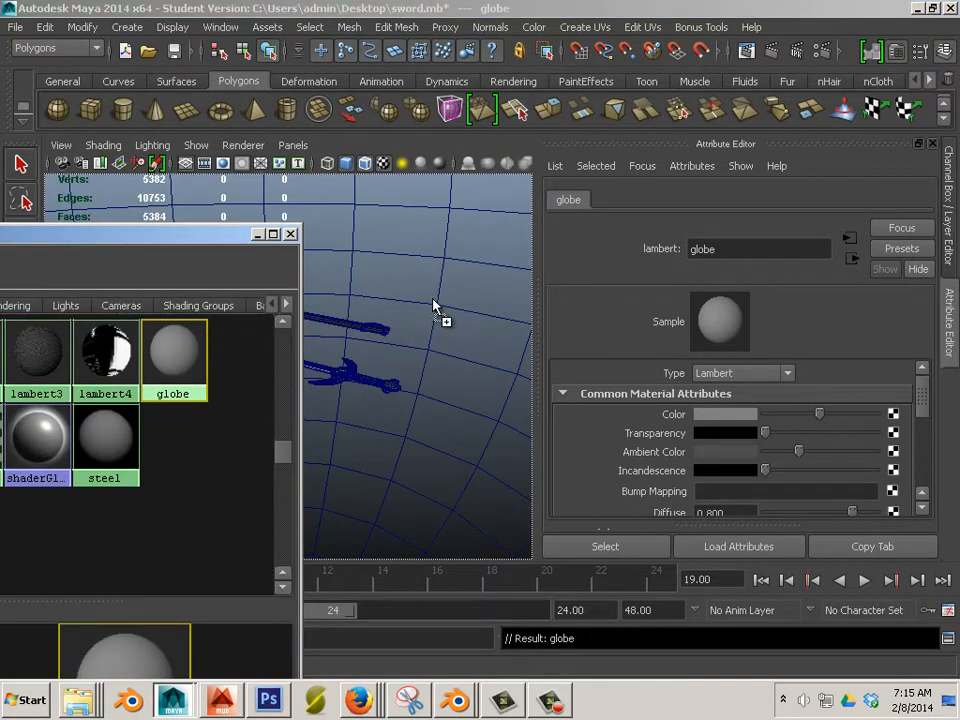
middle_drag(433, 300, 437, 306)
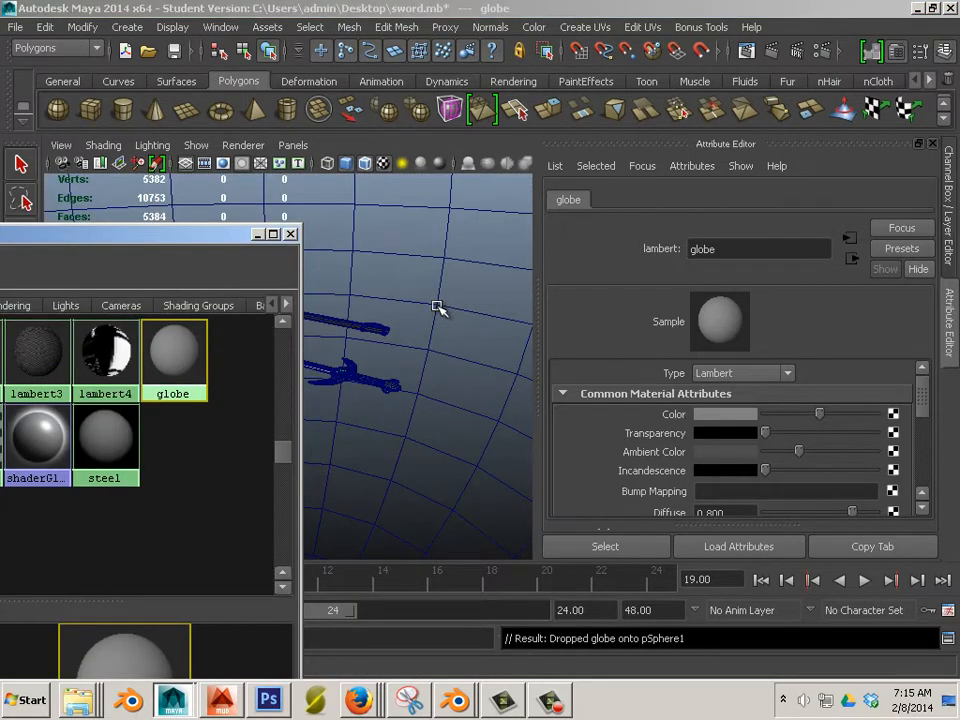
- Reverse the normals of the large sphere so its faces point inward, and move the Hypershade out of the way
click(436, 307)
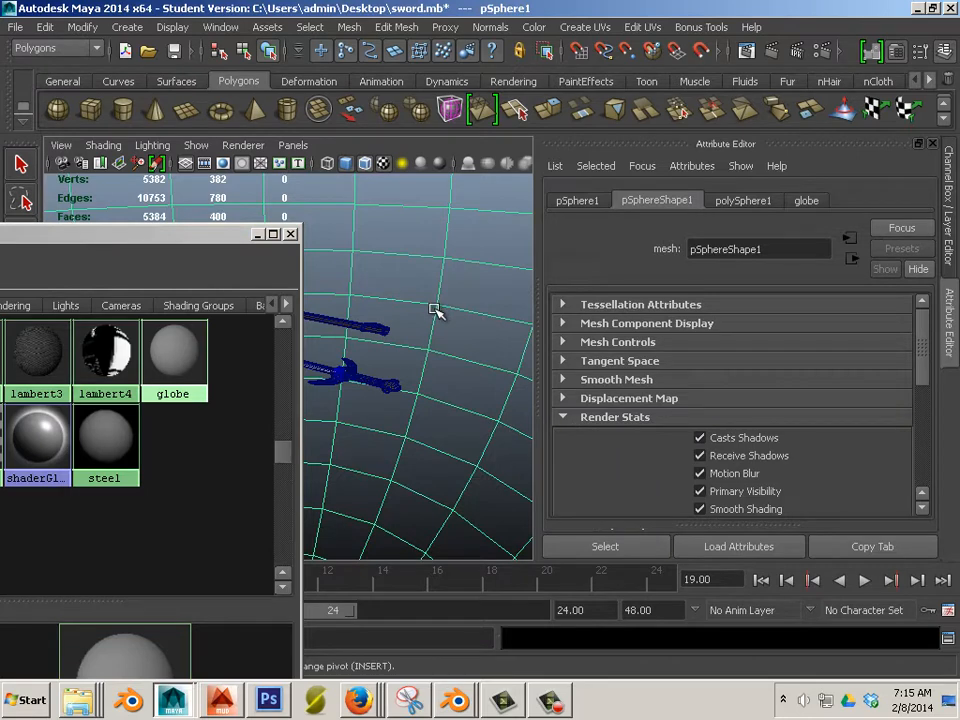
scroll(436, 310, down, 6)
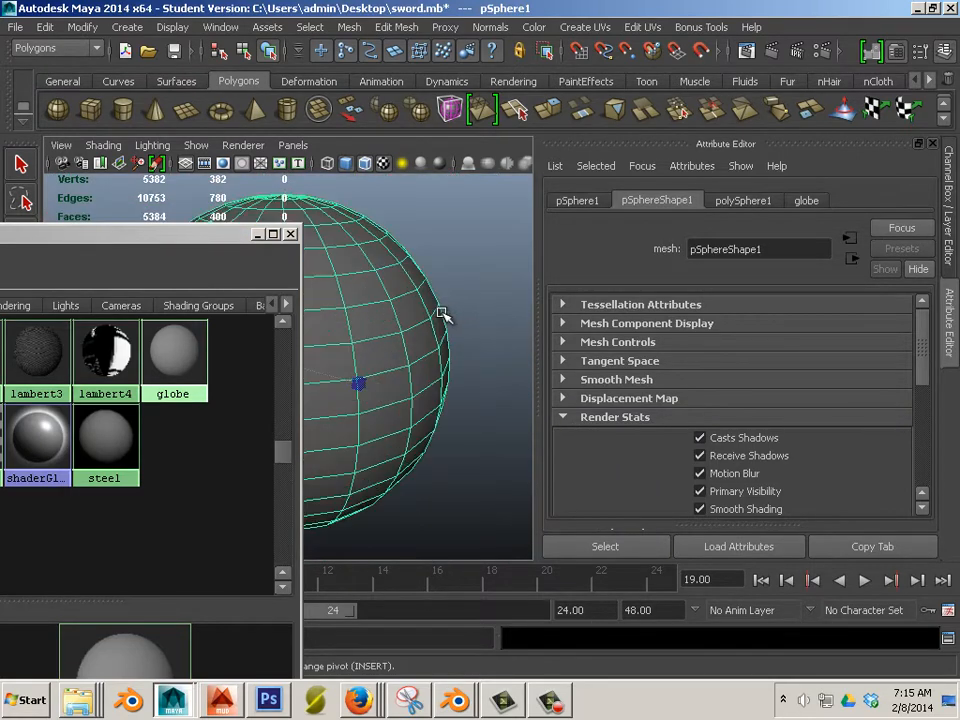
click(490, 27)
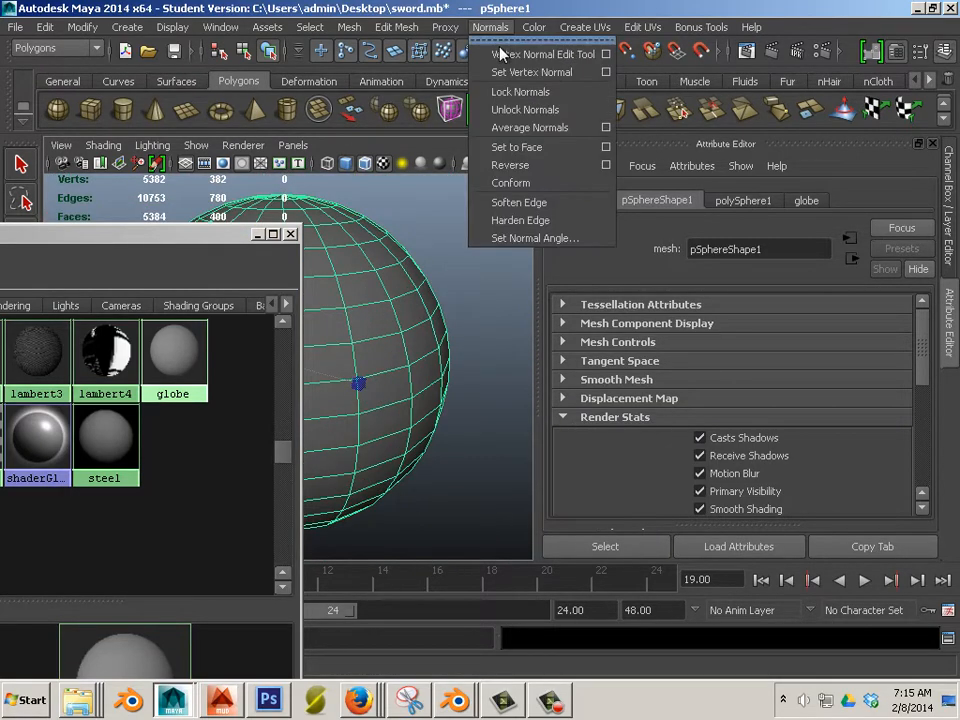
click(510, 165)
drag(200, 243, 958, 178)
click(493, 273)
- Examine the sphere's inward-facing surface, the viewport's shading options and the sword inside it from several distances
alt+drag(314, 298, 350, 320)
alt+right_drag(350, 320, 416, 390)
alt+drag(416, 390, 369, 422)
mouse_move(369, 422)
alt+right_down()
mouse_move(109, 349)
mouse_move(105, 200)
alt+right_up()
click(103, 145)
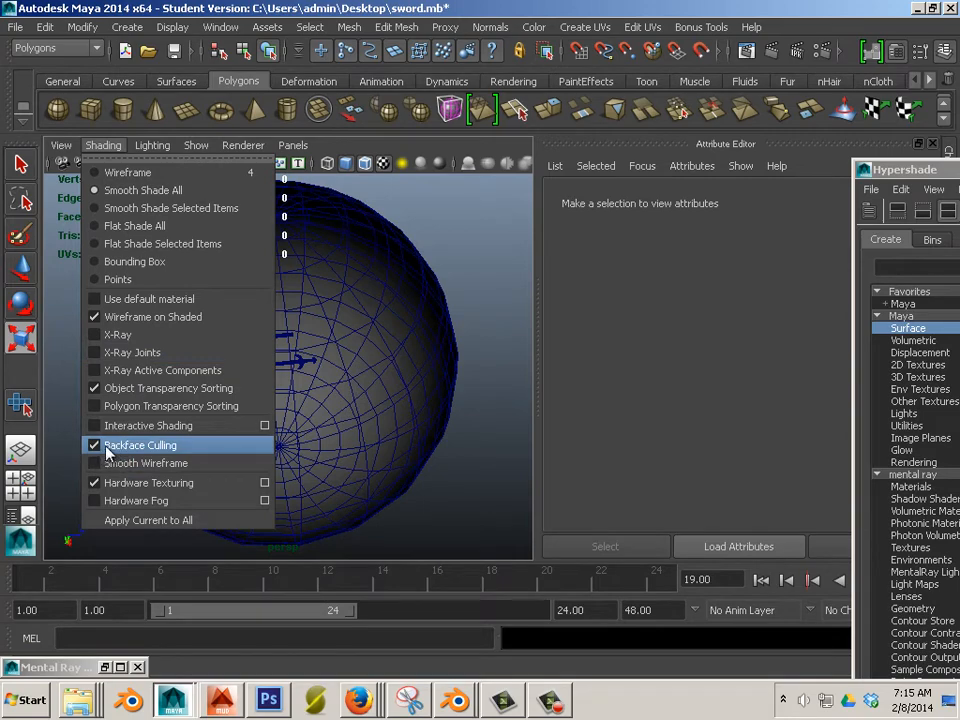
click(429, 474)
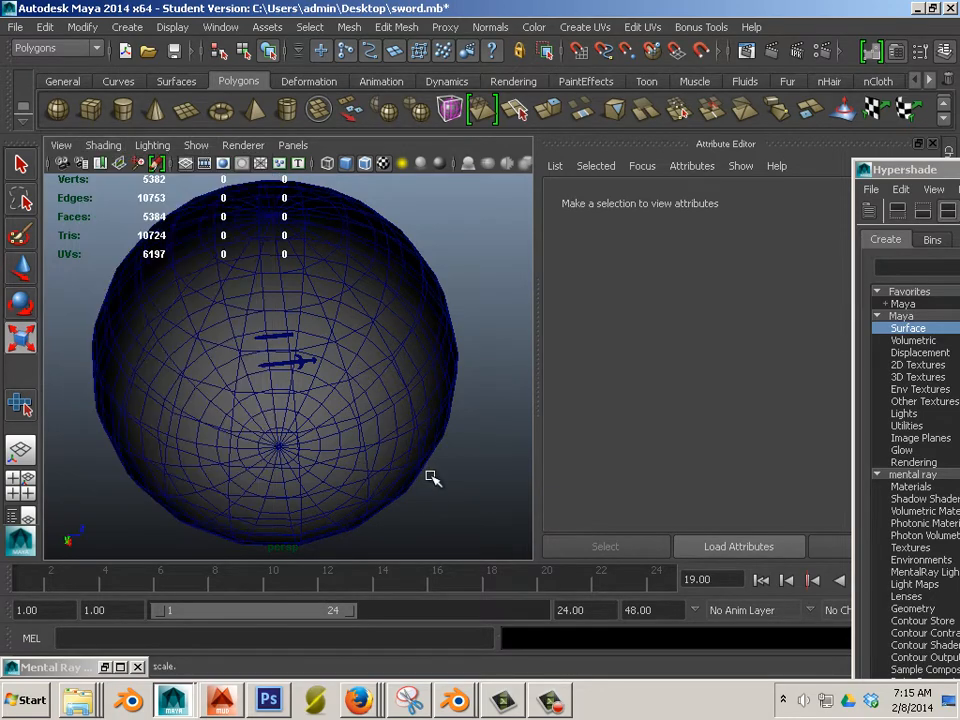
alt+drag(378, 464, 325, 439)
alt+right_drag(325, 439, 536, 468)
click(488, 452)
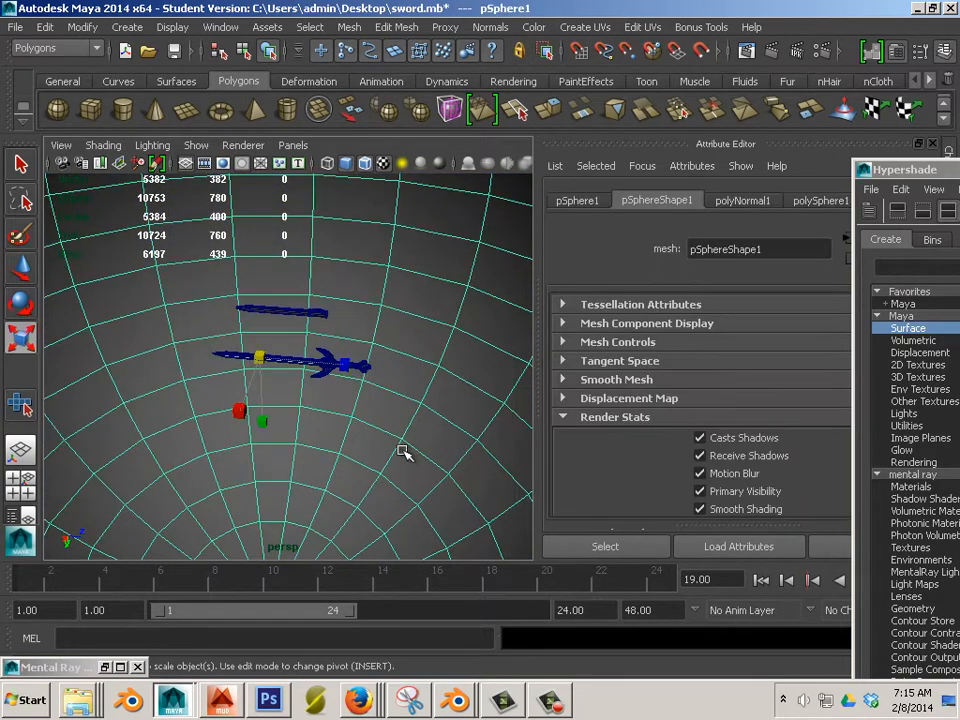
scroll(386, 451, up, 5)
alt+drag(365, 458, 237, 441)
alt+right_drag(237, 441, 336, 441)
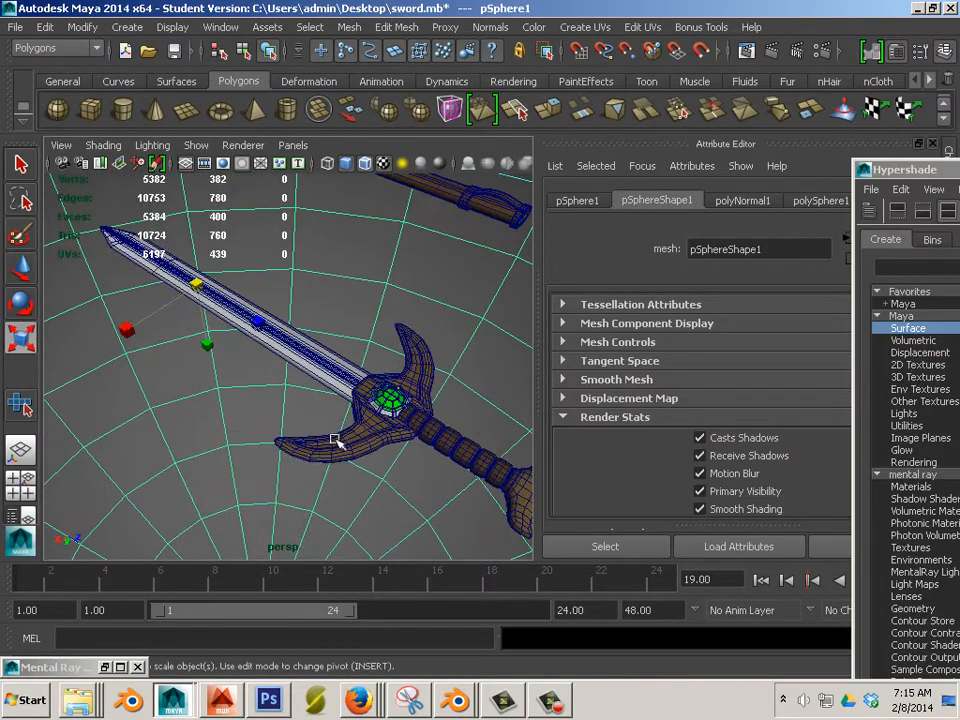
- Save the scene under the new name sword_after.mb on the Desktop
click(16, 27)
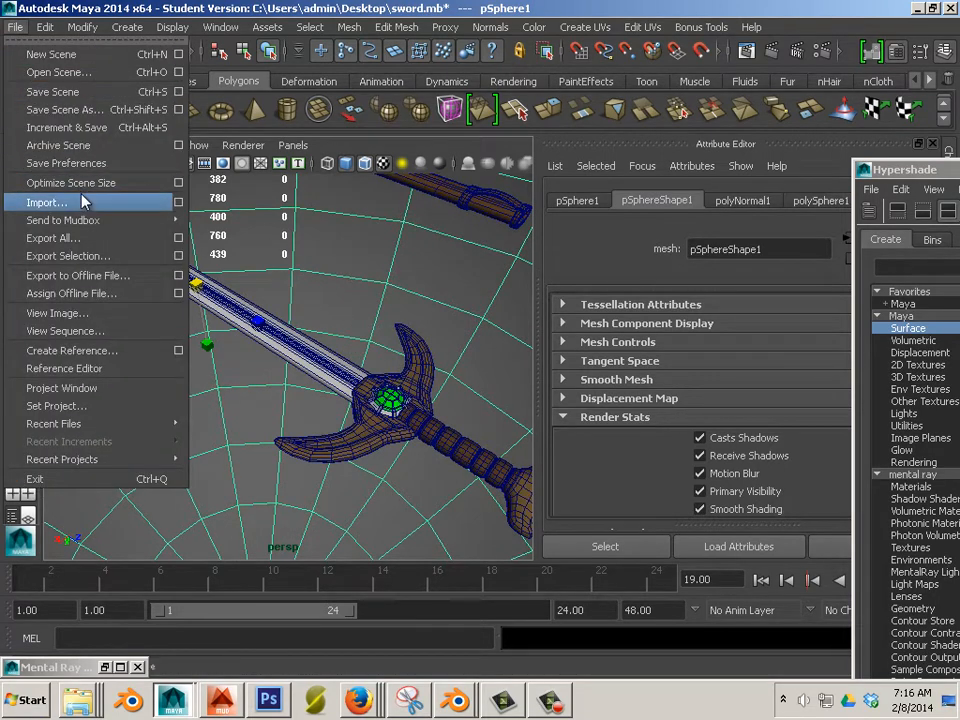
click(65, 109)
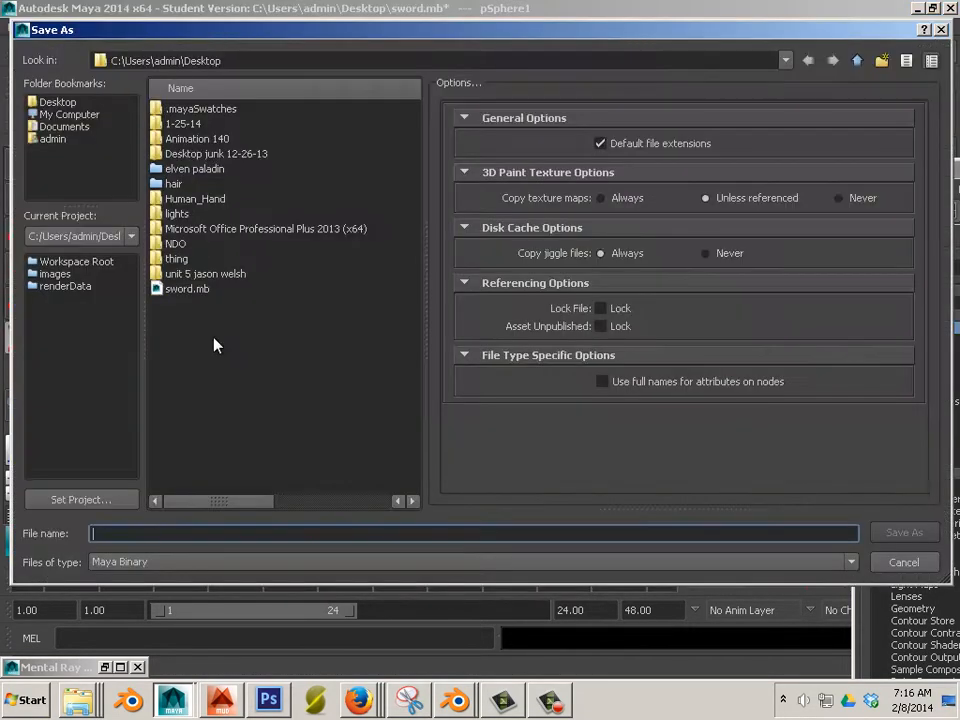
click(190, 289)
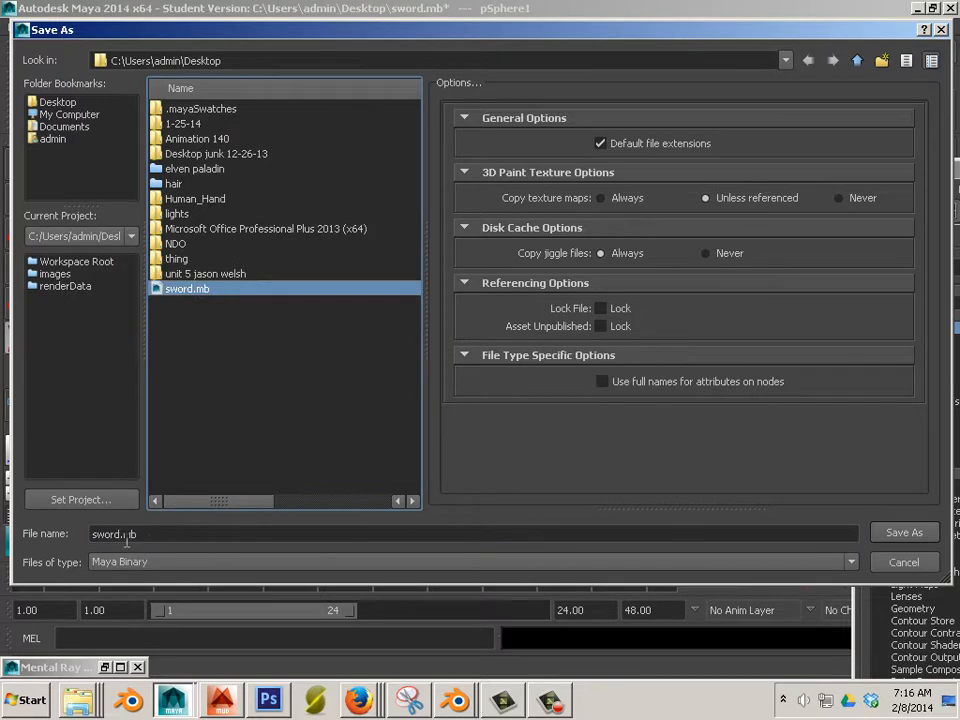
click(121, 535)
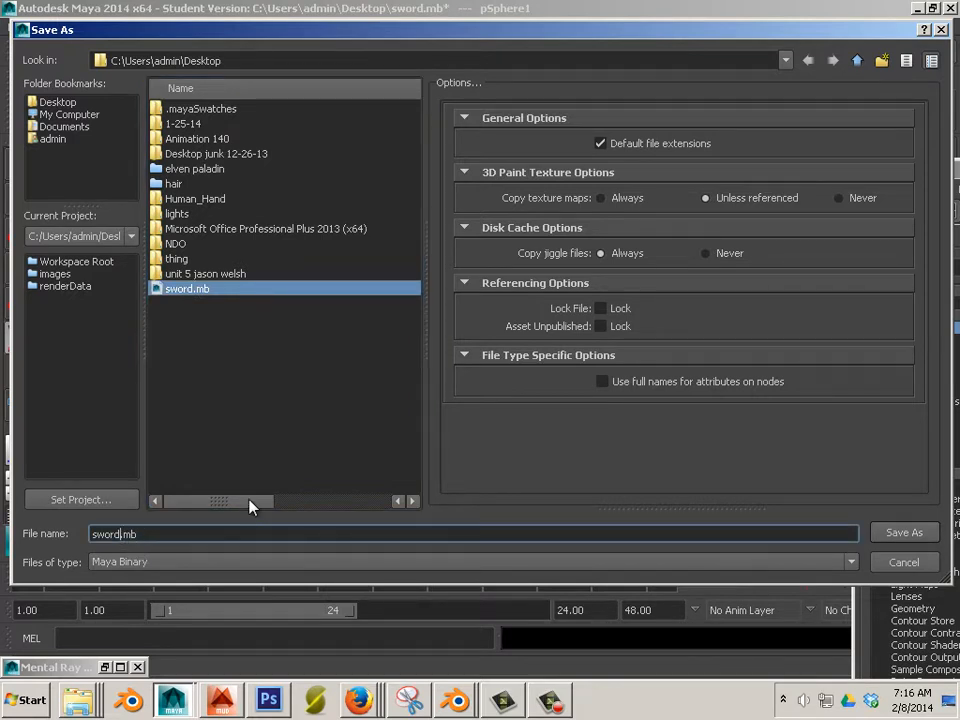
text(_after)
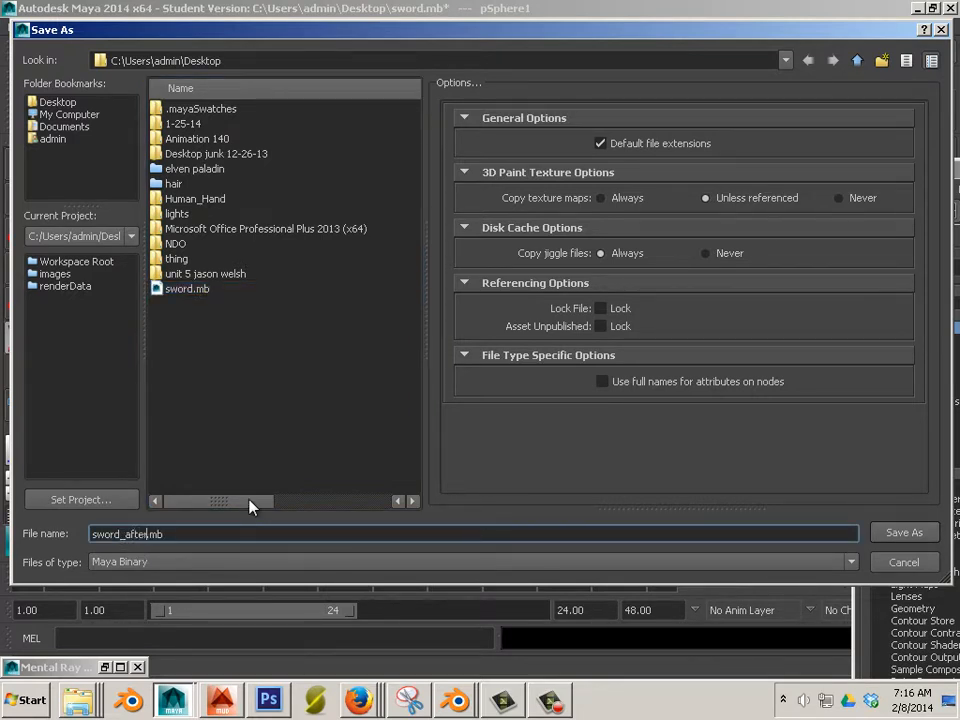
click(912, 532)
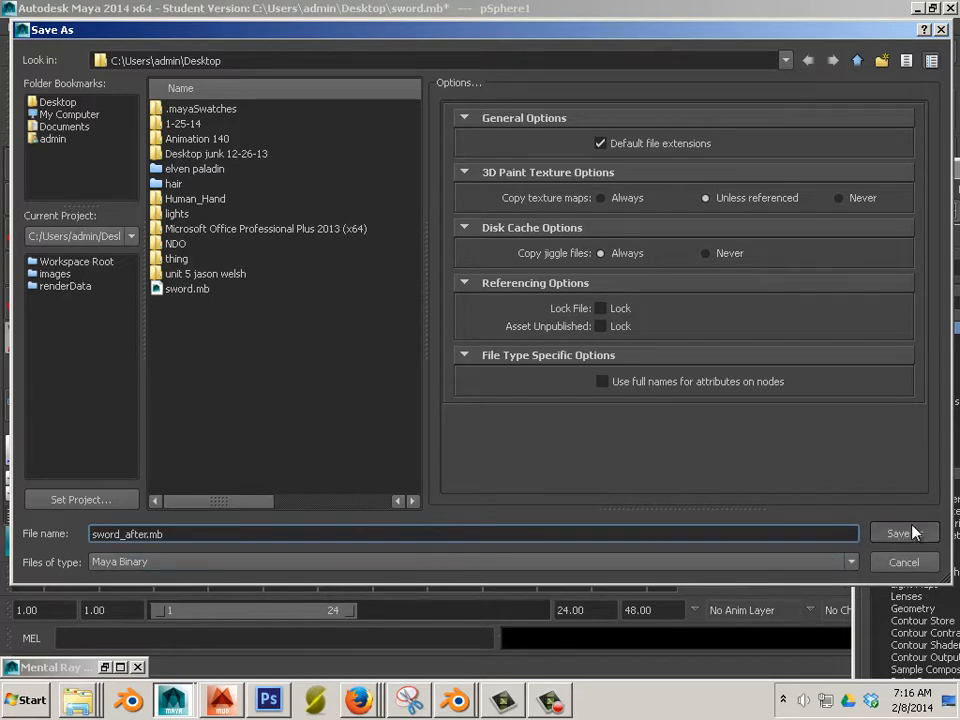
click(446, 359)
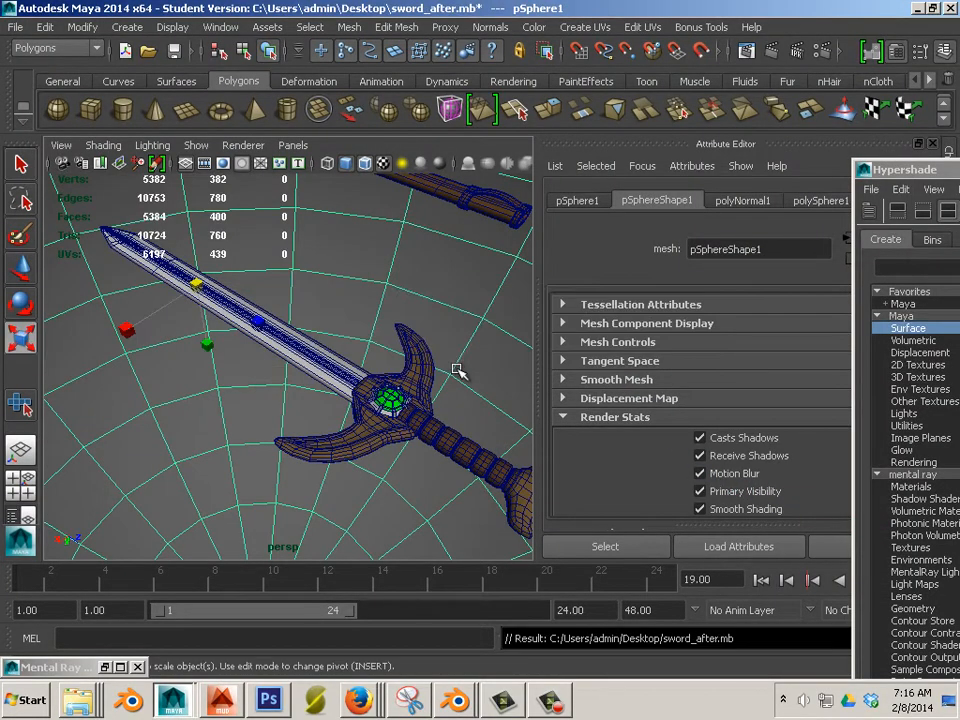
- Examine the sword's Brass material and its reflection settings, including reflectivity and glossiness, with the Hypershade, and minimize it
alt+drag(476, 348, 258, 416)
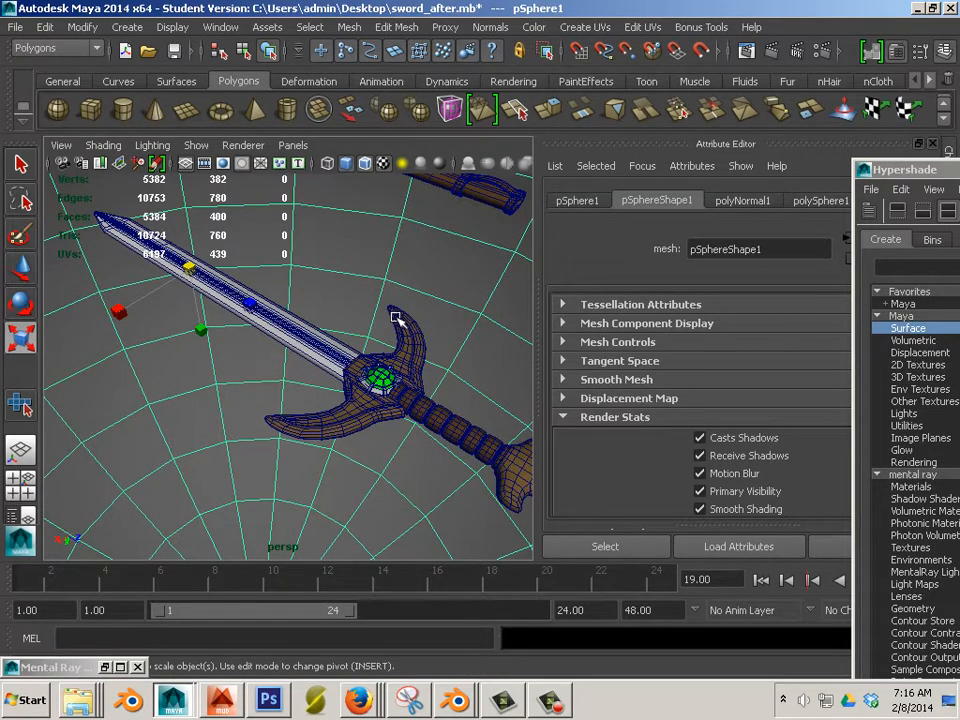
click(424, 401)
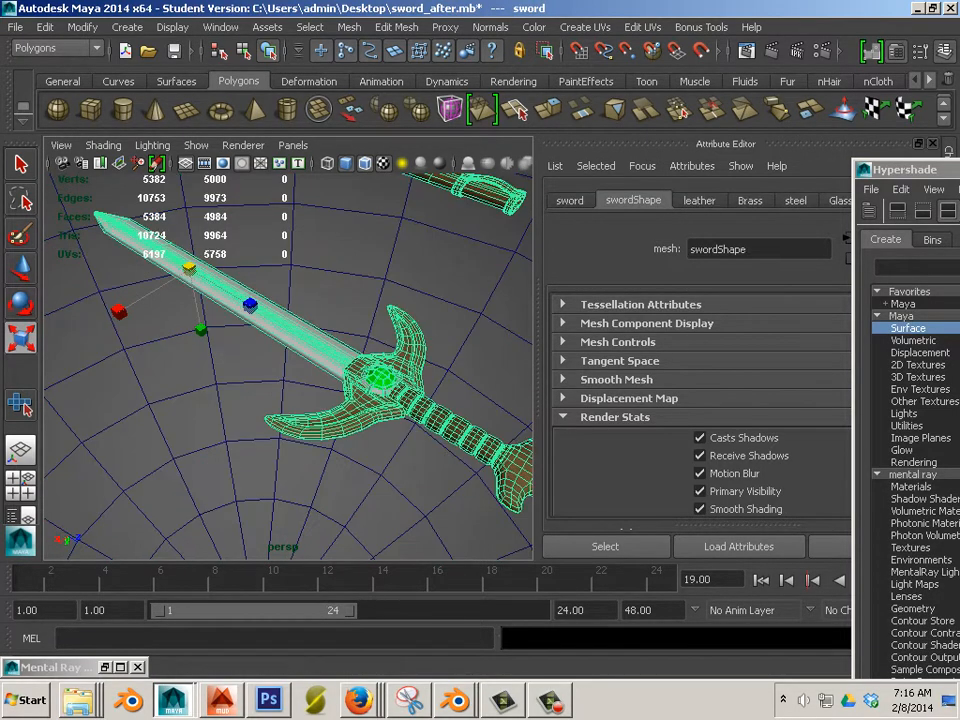
drag(905, 169, 300, 126)
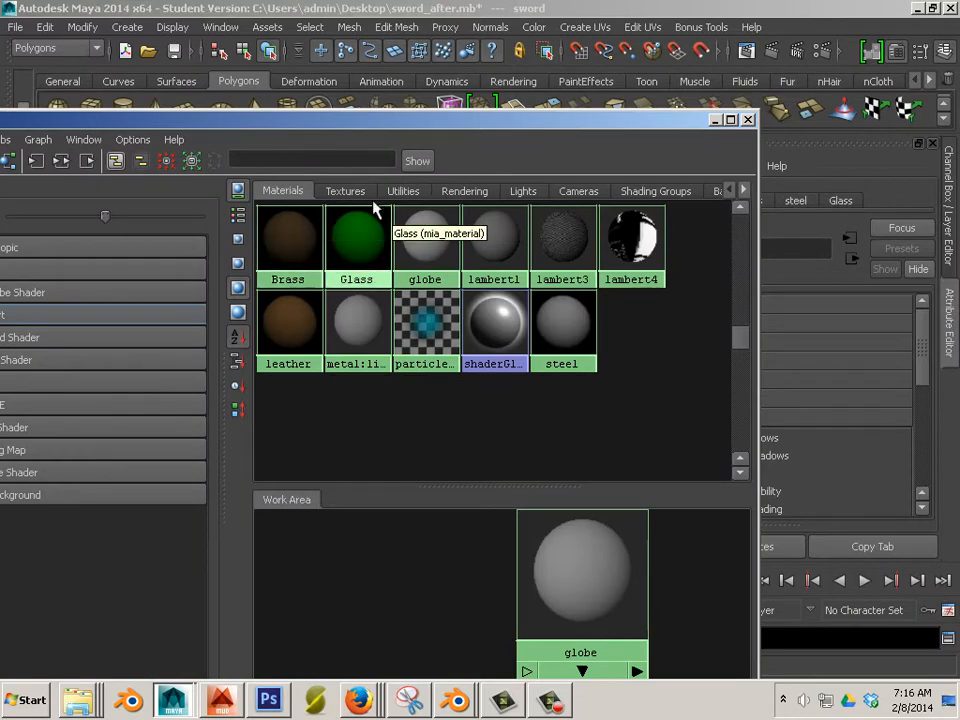
click(302, 226)
drag(388, 122, 222, 117)
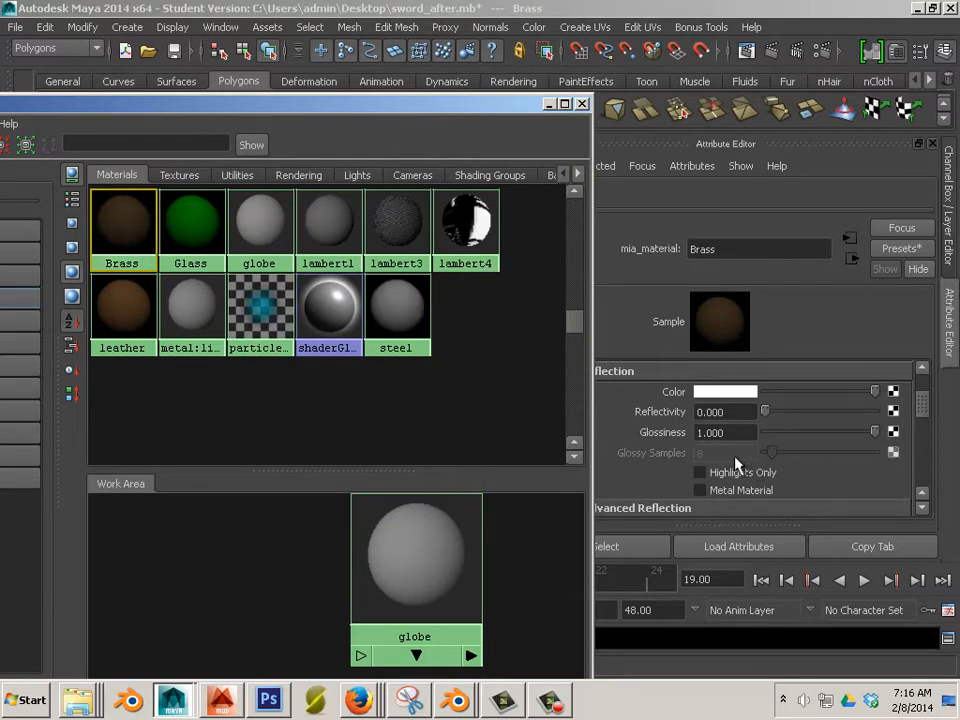
scroll(924, 410, up, 3)
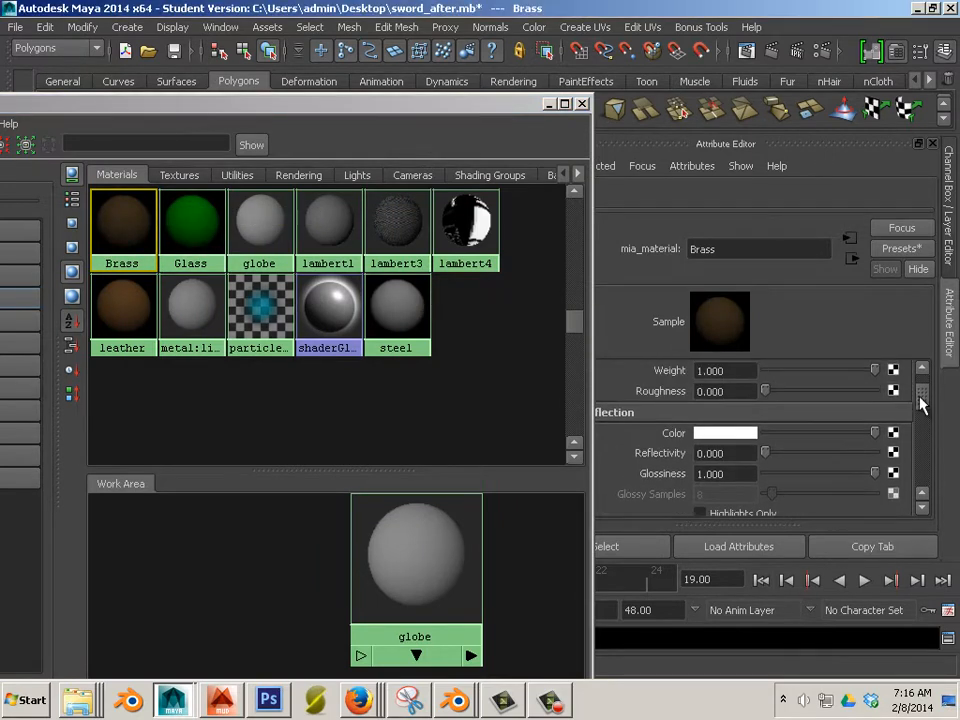
scroll(915, 402, down, 2)
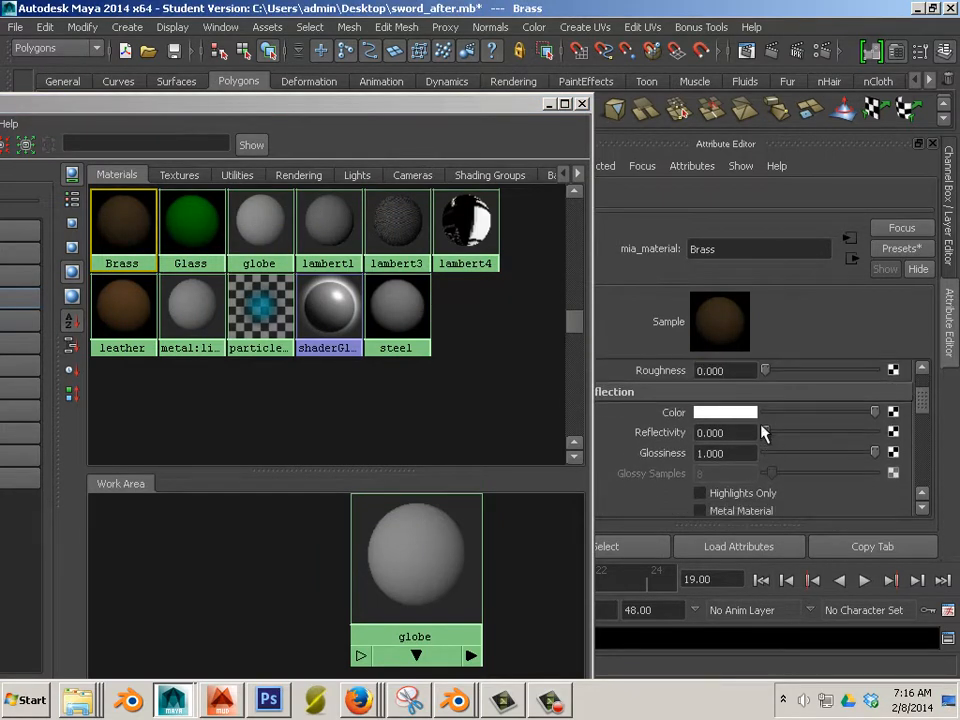
drag(765, 432, 706, 427)
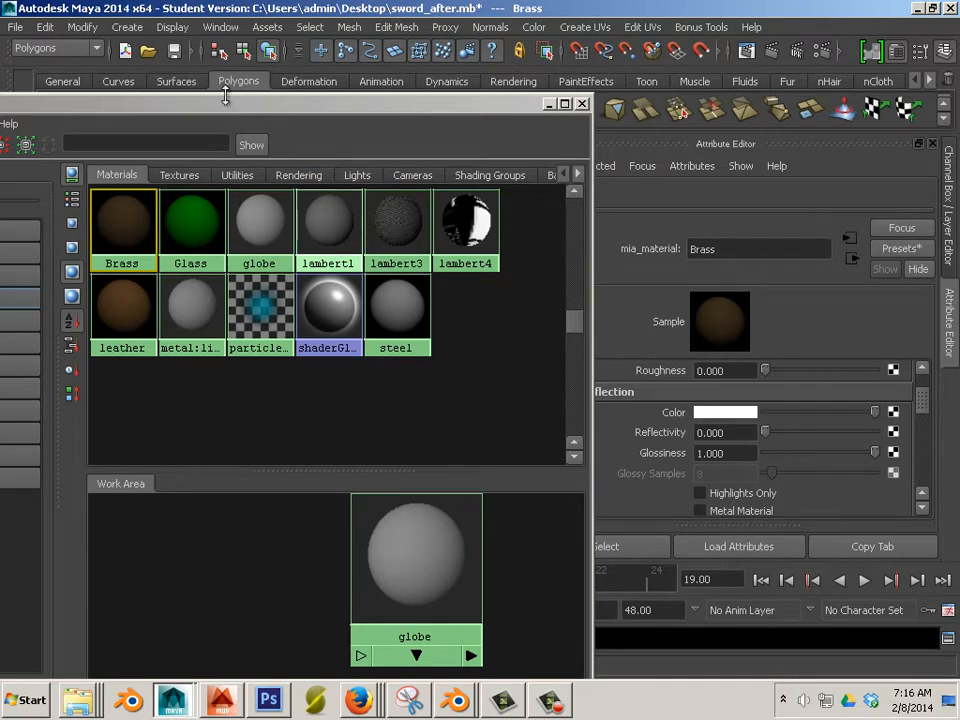
drag(223, 93, 225, 187)
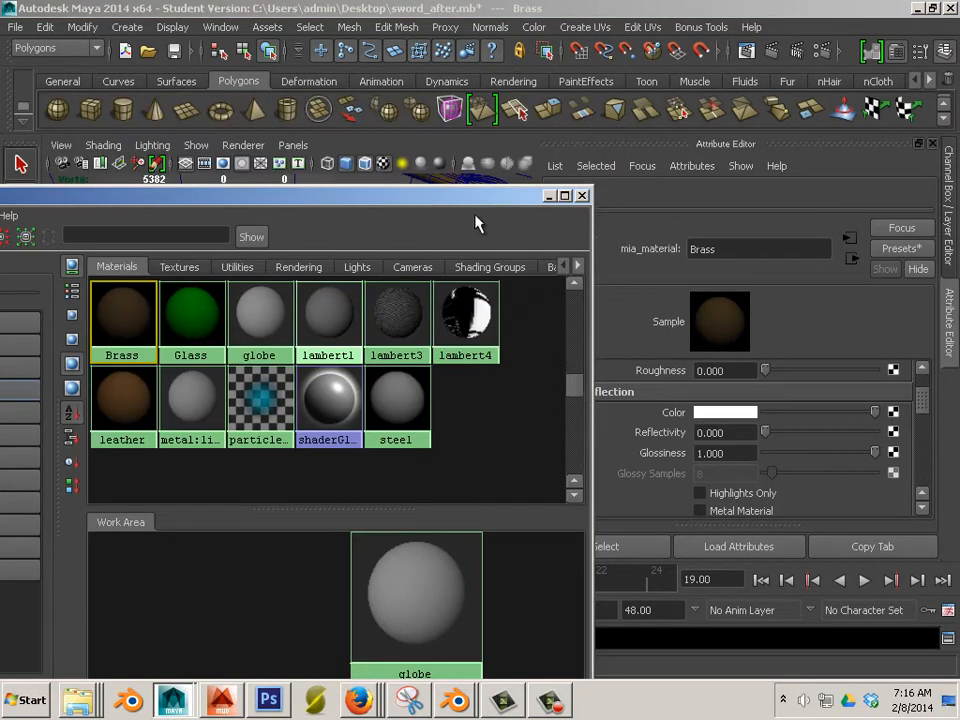
click(548, 195)
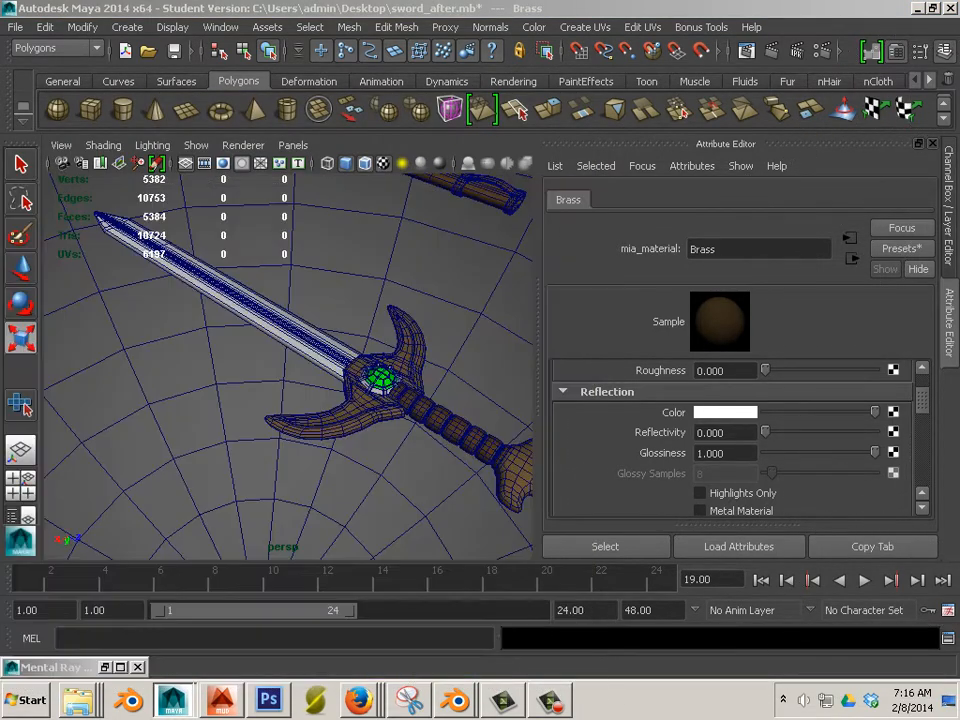
- Examine the sword's guard, gem and handle up close from several angles and select the sword mesh
alt+drag(485, 328, 263, 338)
alt+drag(450, 334, 425, 319)
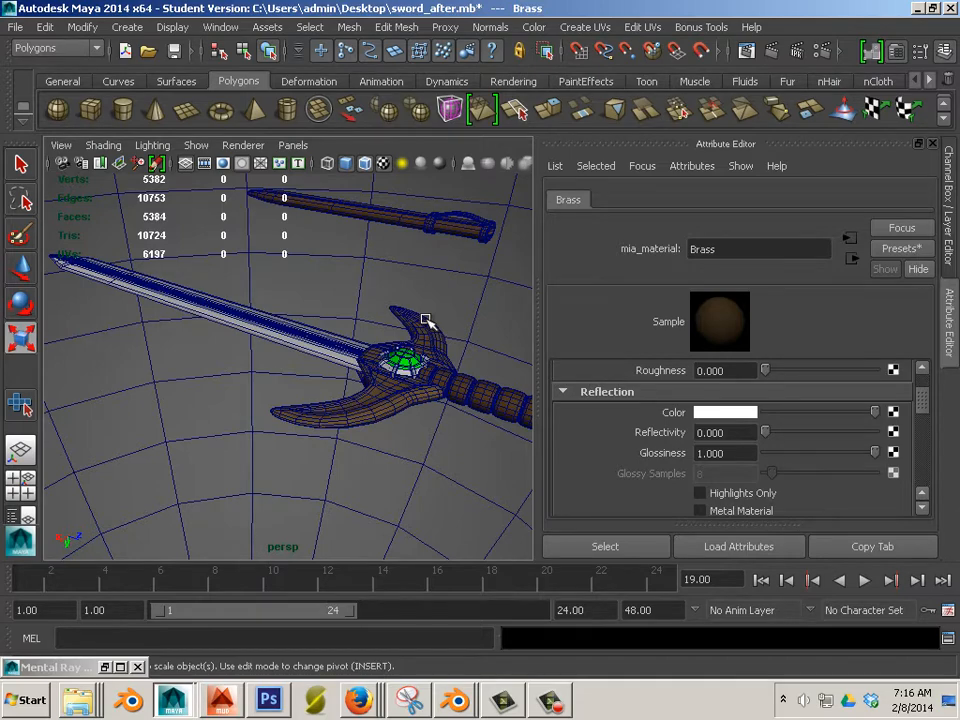
alt+middle_drag(438, 308, 338, 300)
alt+drag(338, 300, 365, 351)
alt+right_drag(366, 351, 484, 401)
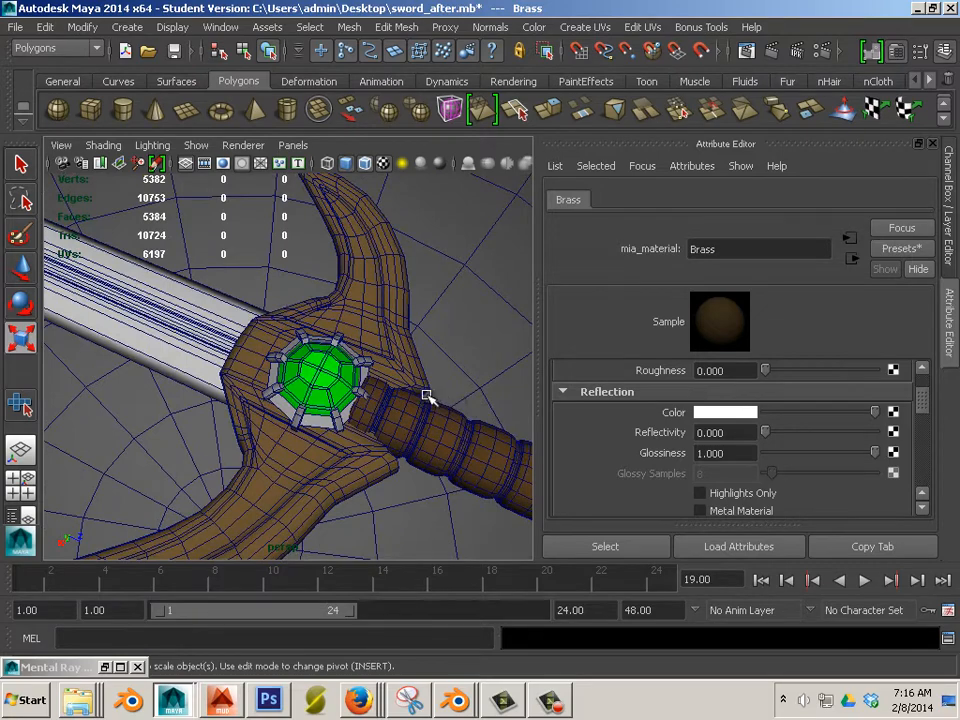
alt+drag(431, 360, 435, 306)
click(269, 280)
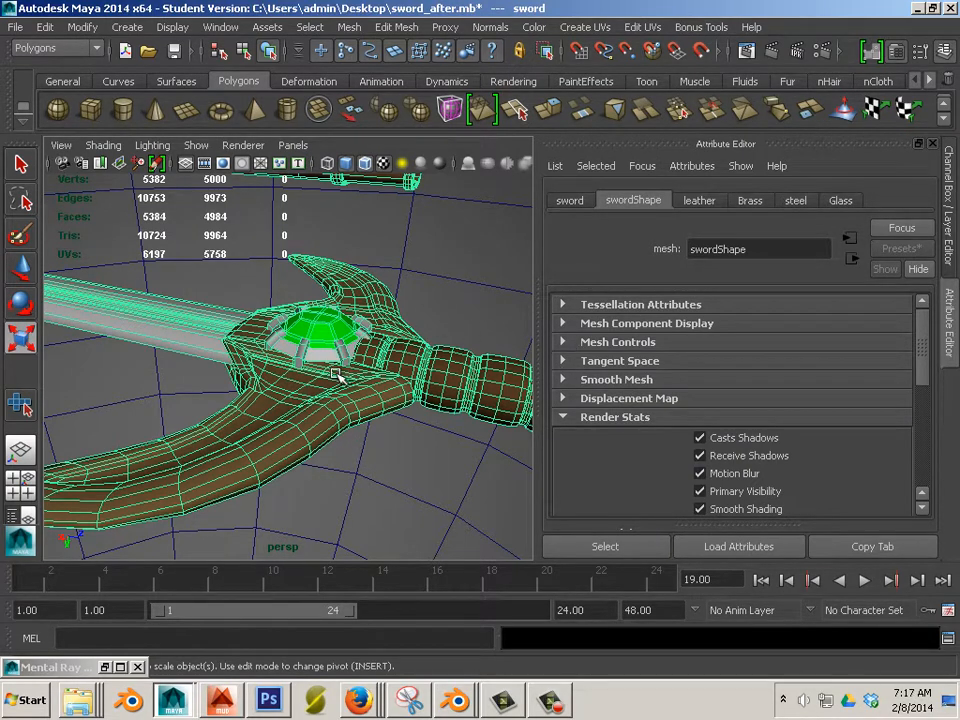
- Turn off Receive Shadows in the sword mesh's render stats and check its other render options
click(564, 418)
click(564, 418)
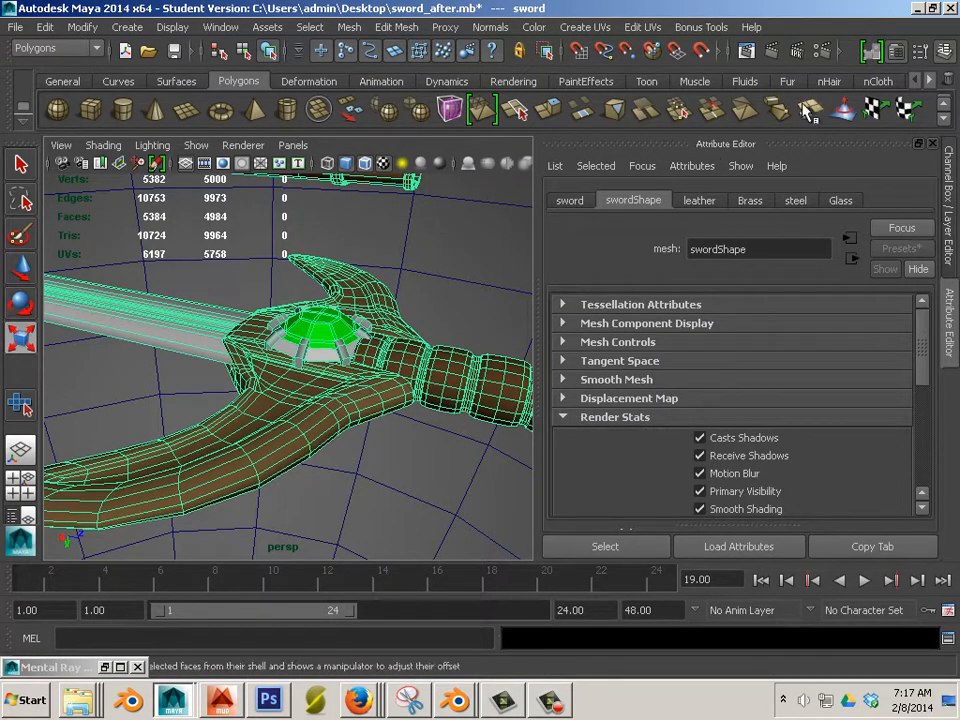
click(897, 52)
click(897, 55)
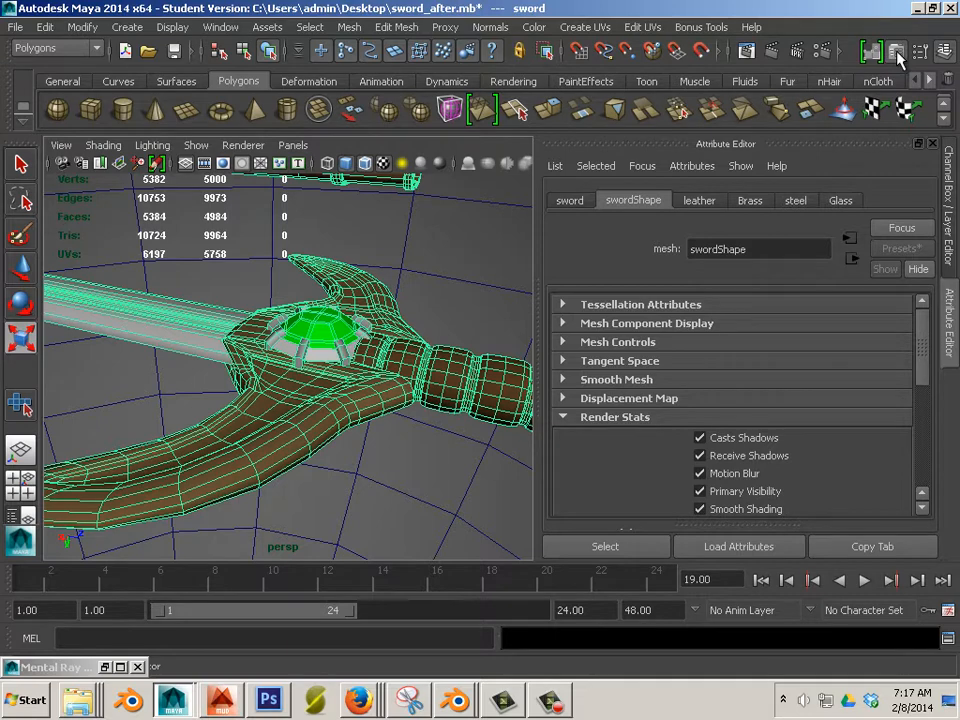
click(564, 417)
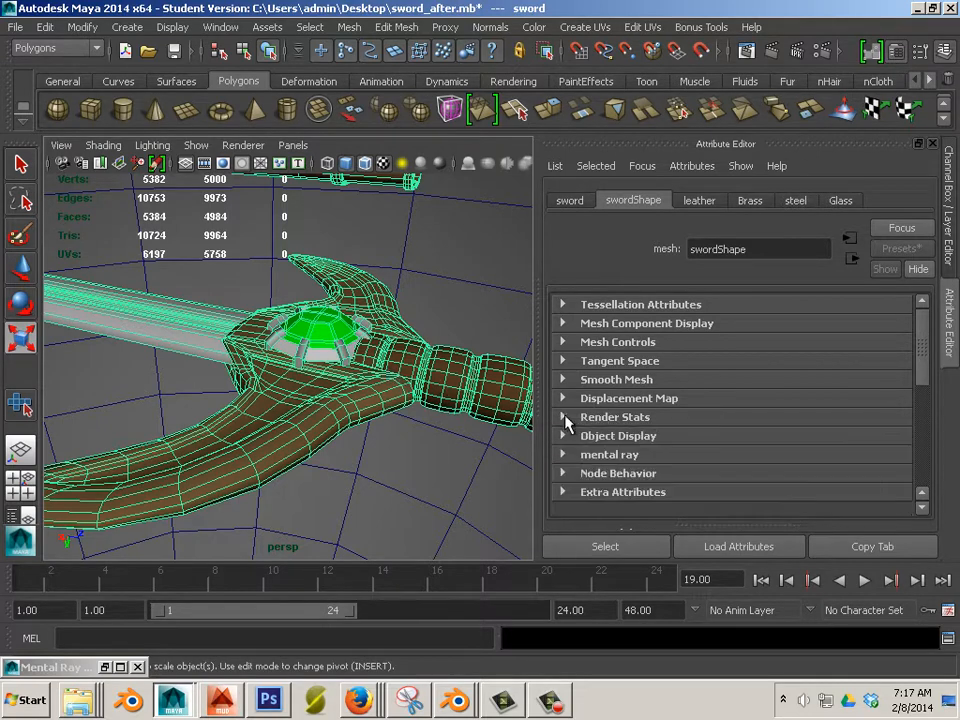
click(563, 417)
click(700, 455)
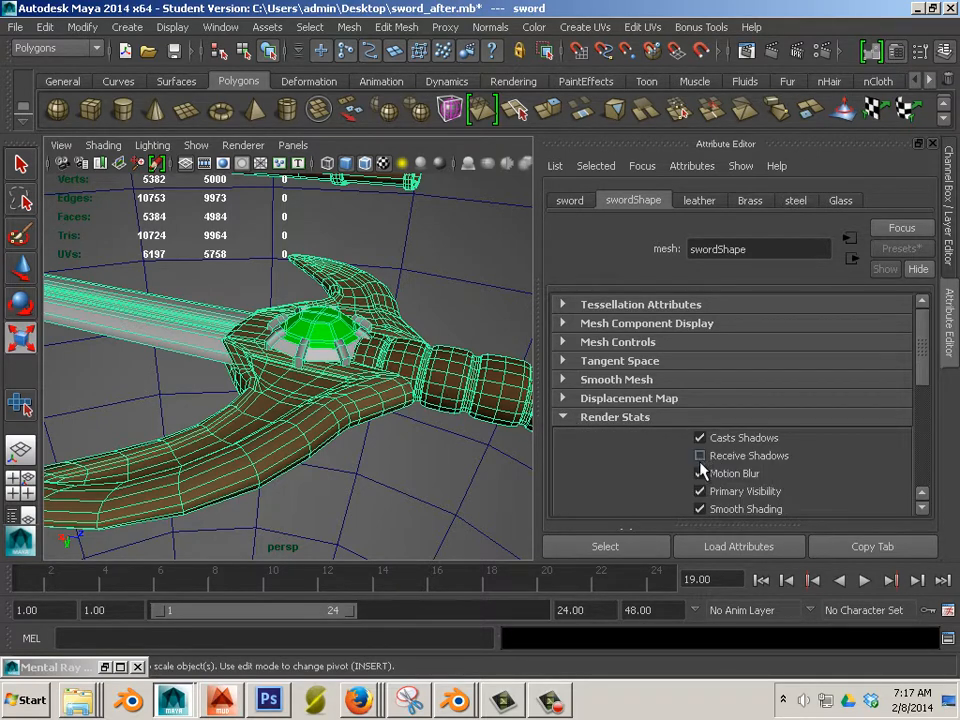
scroll(720, 490, down, 2)
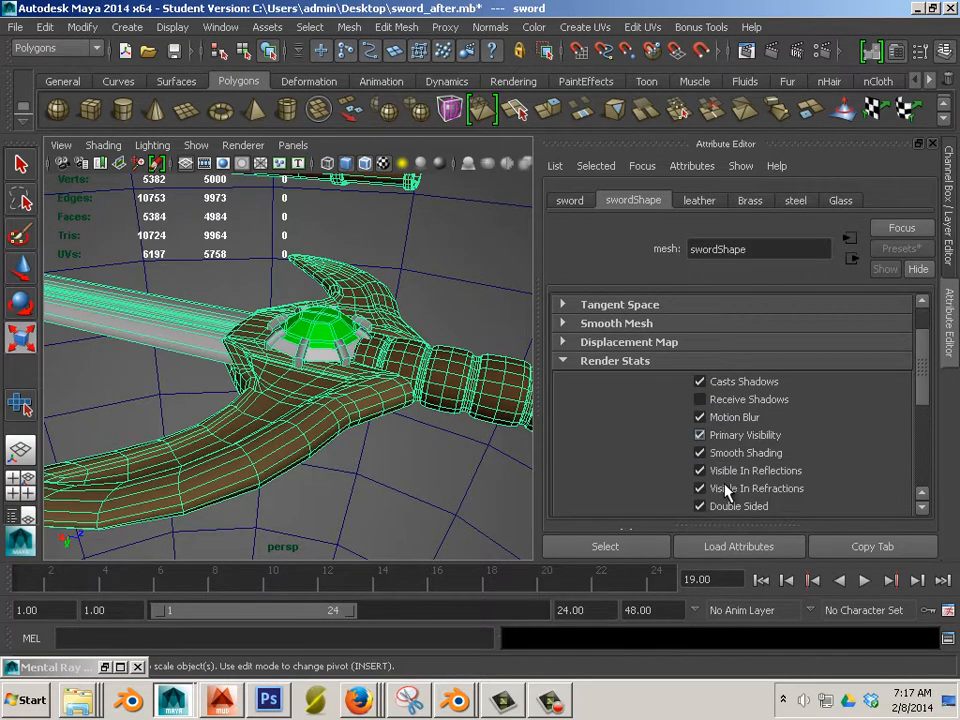
scroll(712, 494, up, 2)
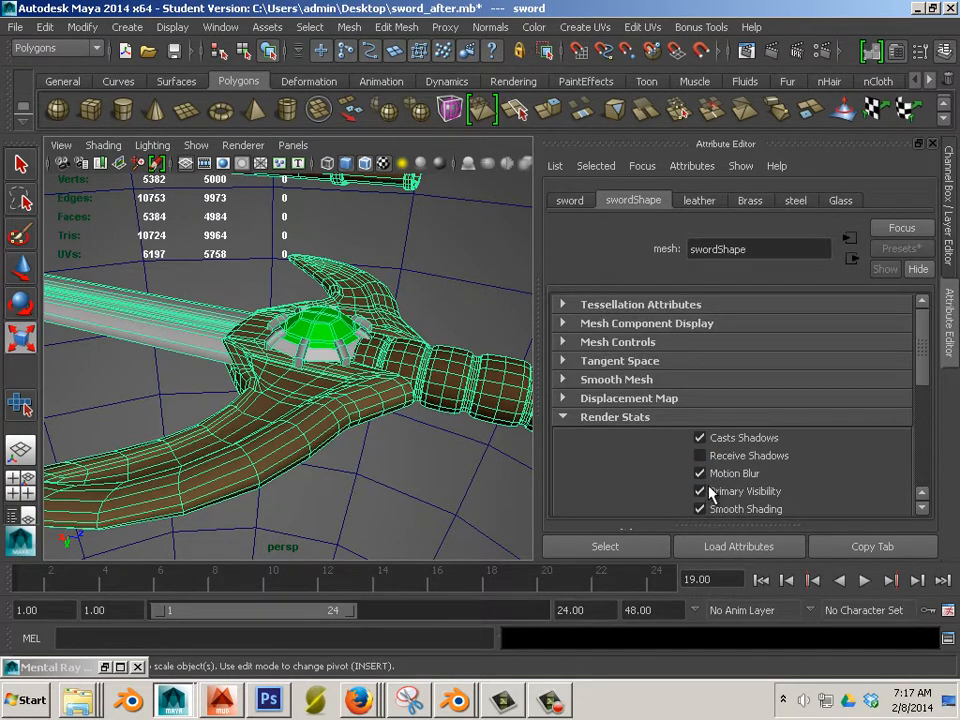
- Turn off Casts Shadows for the sphere enclosing the sword
click(422, 272)
click(700, 438)
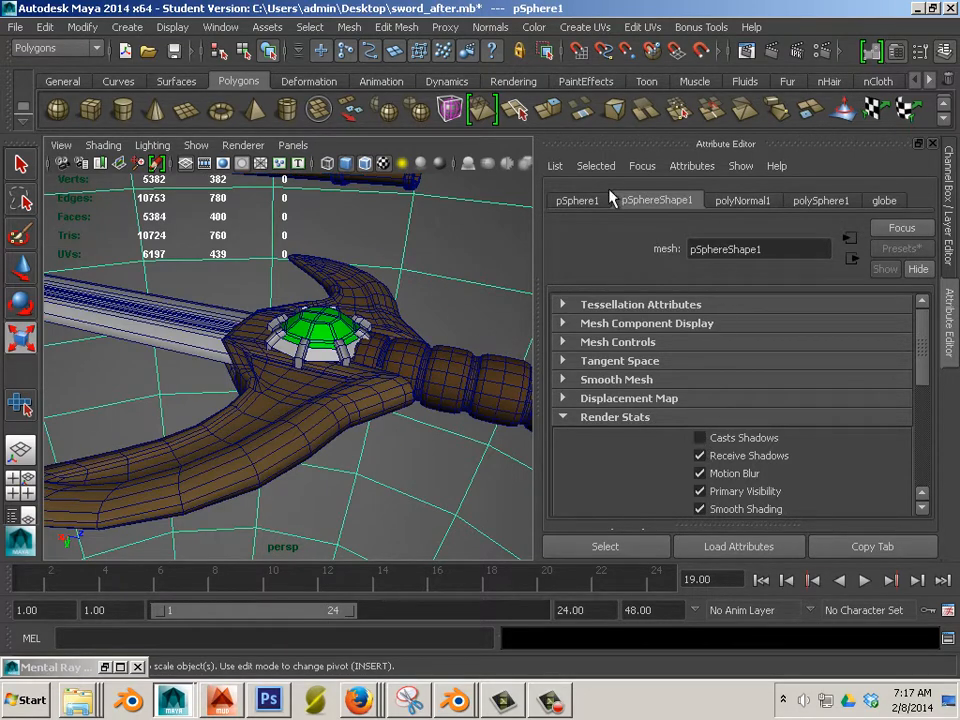
alt+drag(392, 257, 382, 274)
- Check the render settings for the mental ray renderer and its raytracing, Global Illumination and Final Gathering features, and close them
click(824, 54)
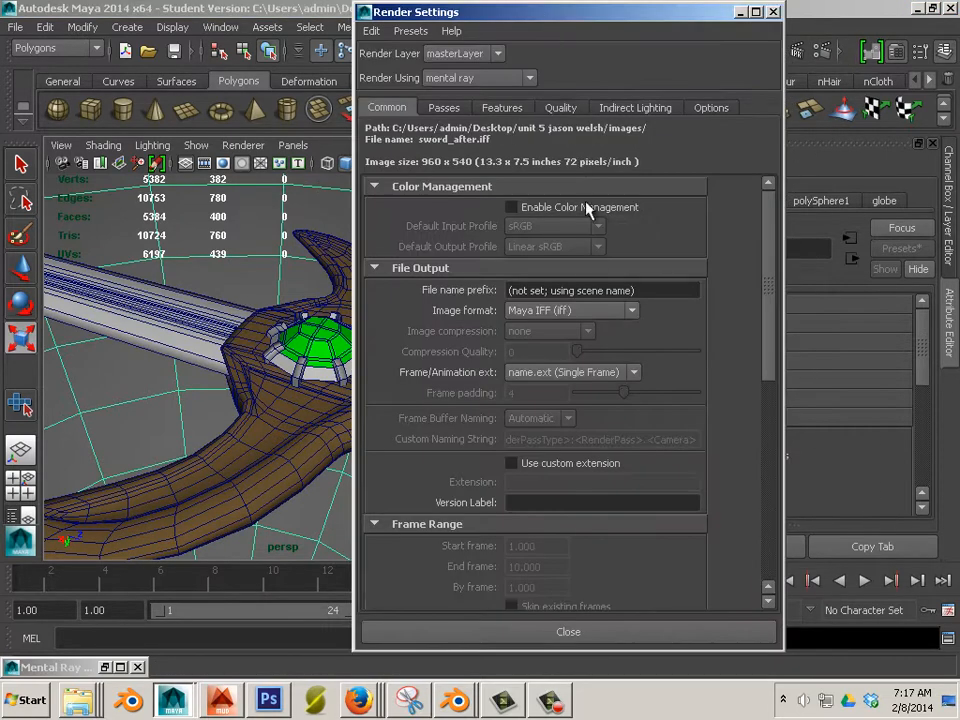
scroll(530, 292, down, 2)
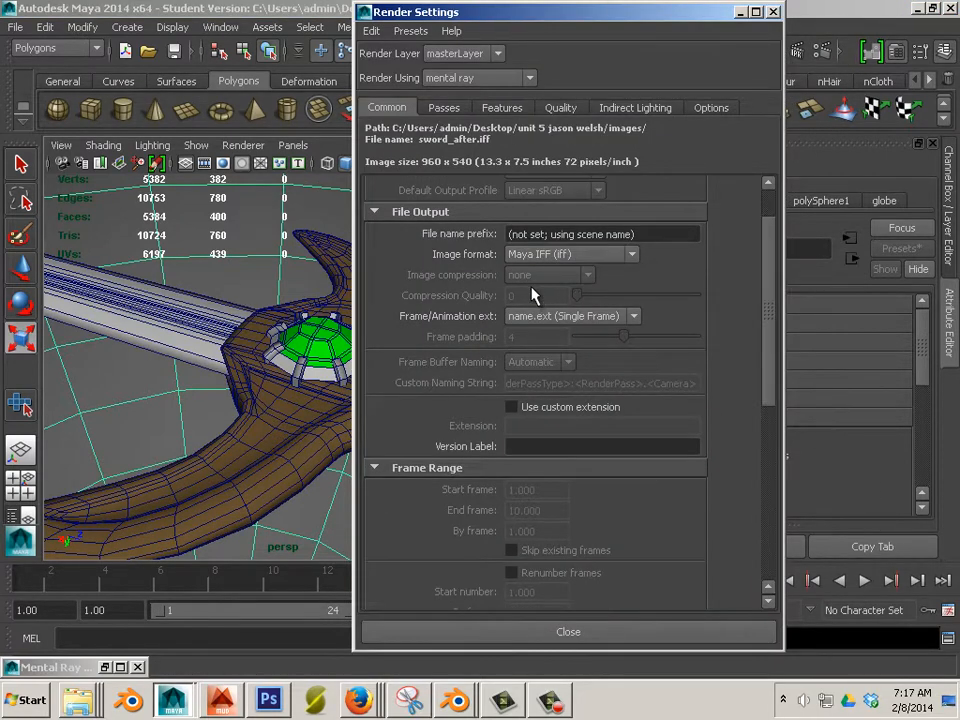
scroll(525, 280, up, 2)
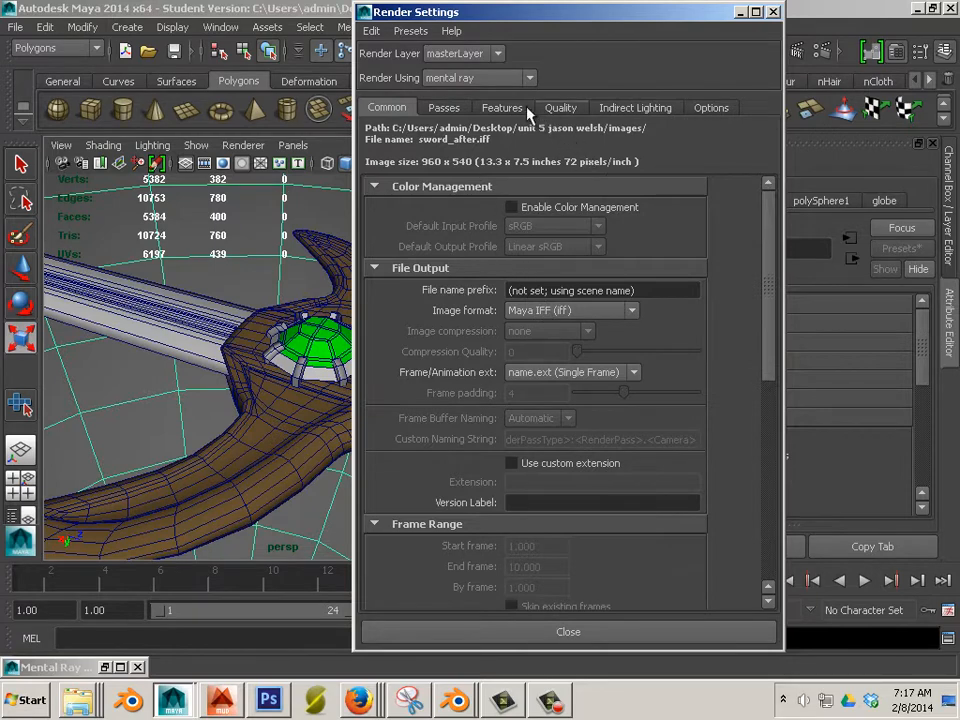
click(515, 78)
click(465, 124)
click(499, 108)
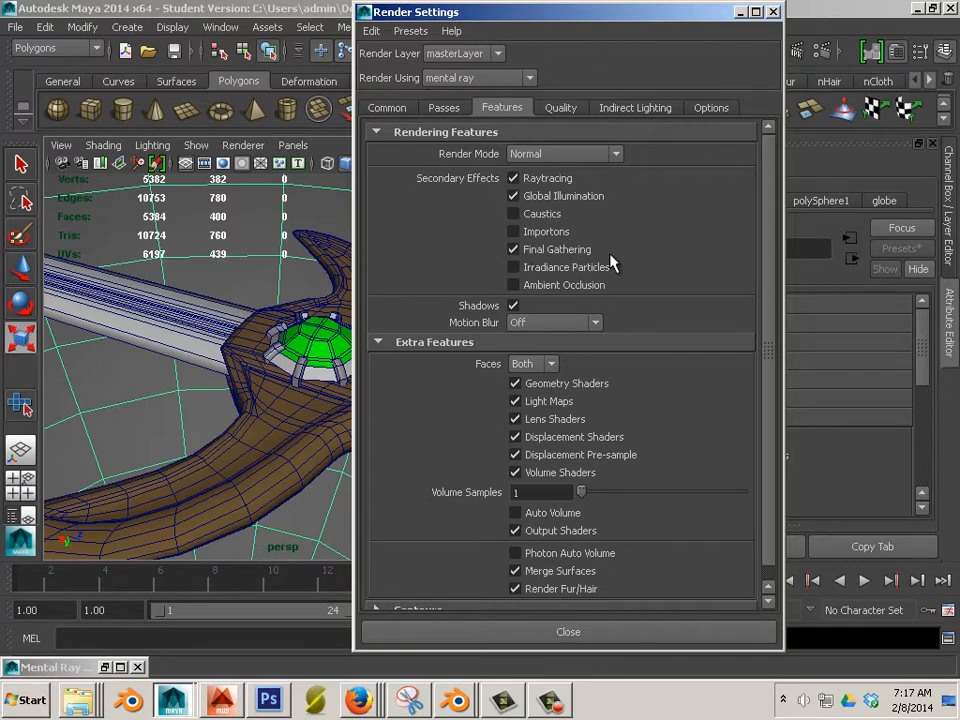
click(772, 13)
- Frame the sword's guard and gem, render the perspective view, inspect the image and close the Render View
alt+middle_drag(238, 349, 246, 328)
alt+right_drag(246, 328, 194, 332)
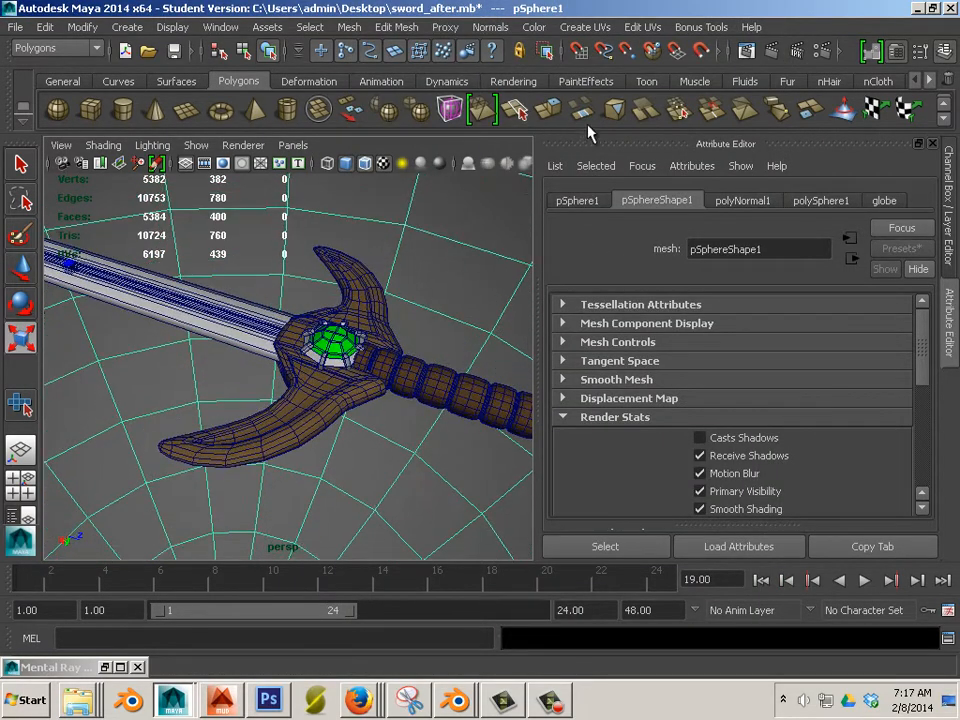
click(746, 50)
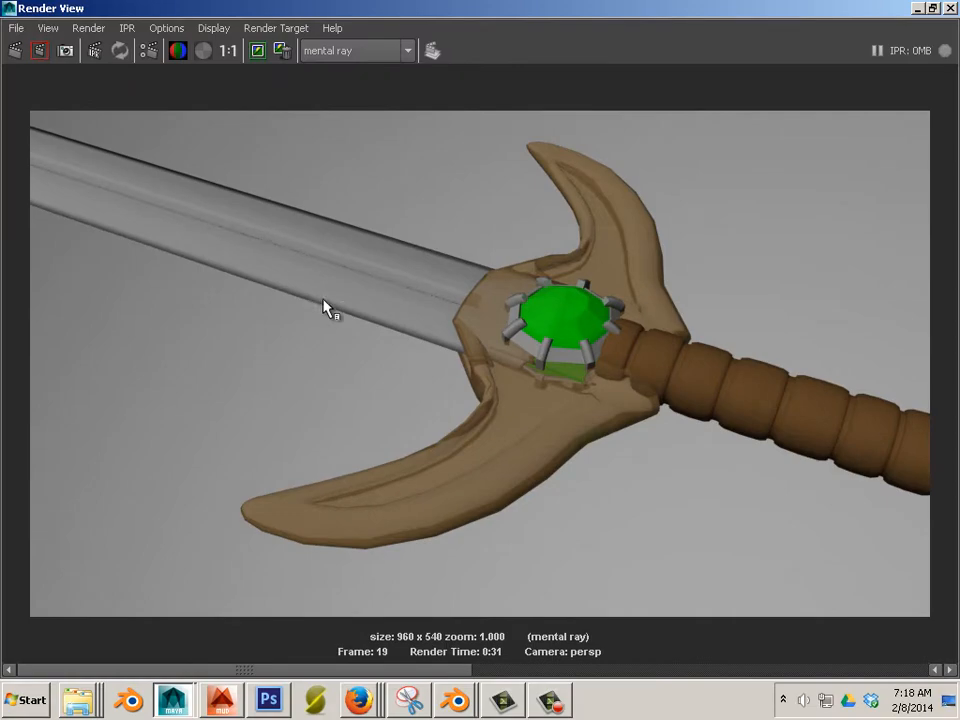
click(950, 9)
- Select the sword mesh and display its polygon face normals
alt+drag(339, 390, 319, 371)
alt+right_drag(319, 371, 396, 406)
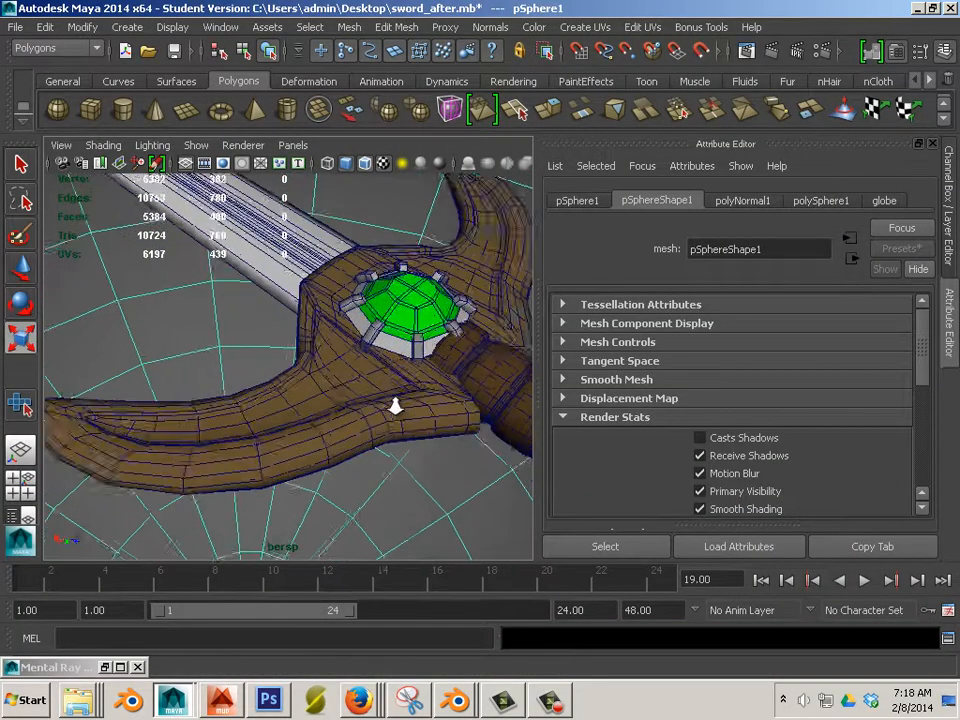
alt+drag(396, 406, 332, 379)
click(343, 390)
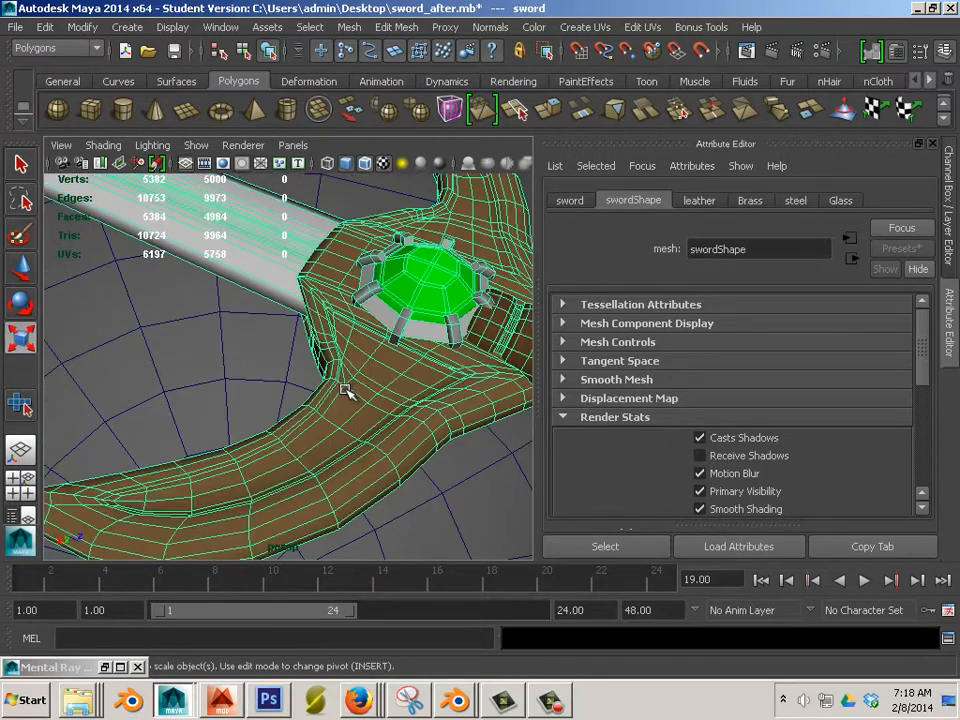
click(490, 27)
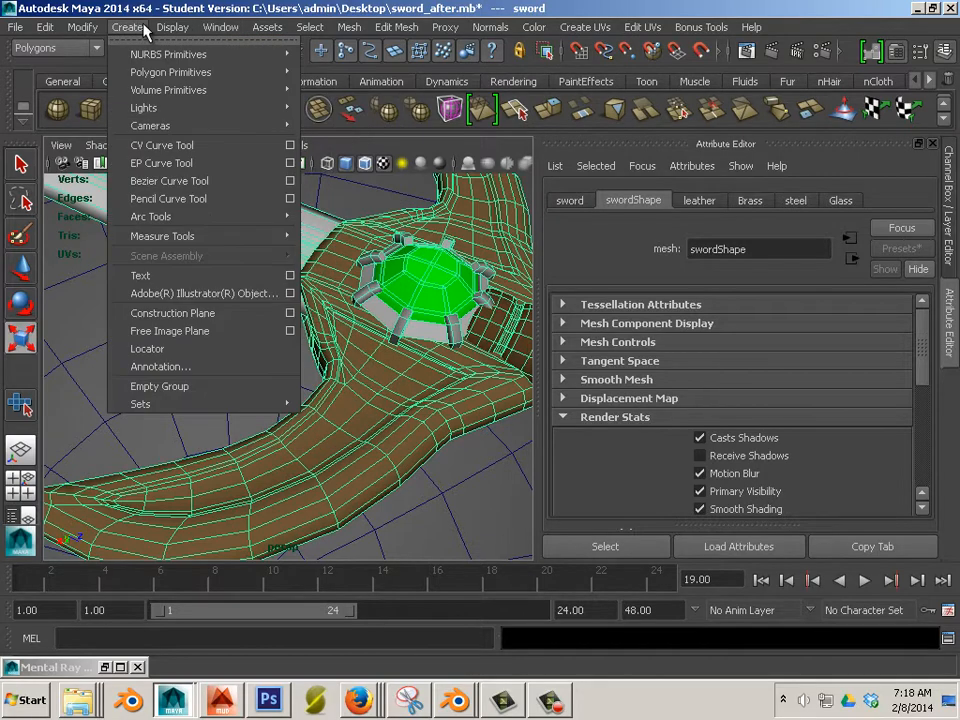
mouse_move(170, 27)
mouse_move(190, 206)
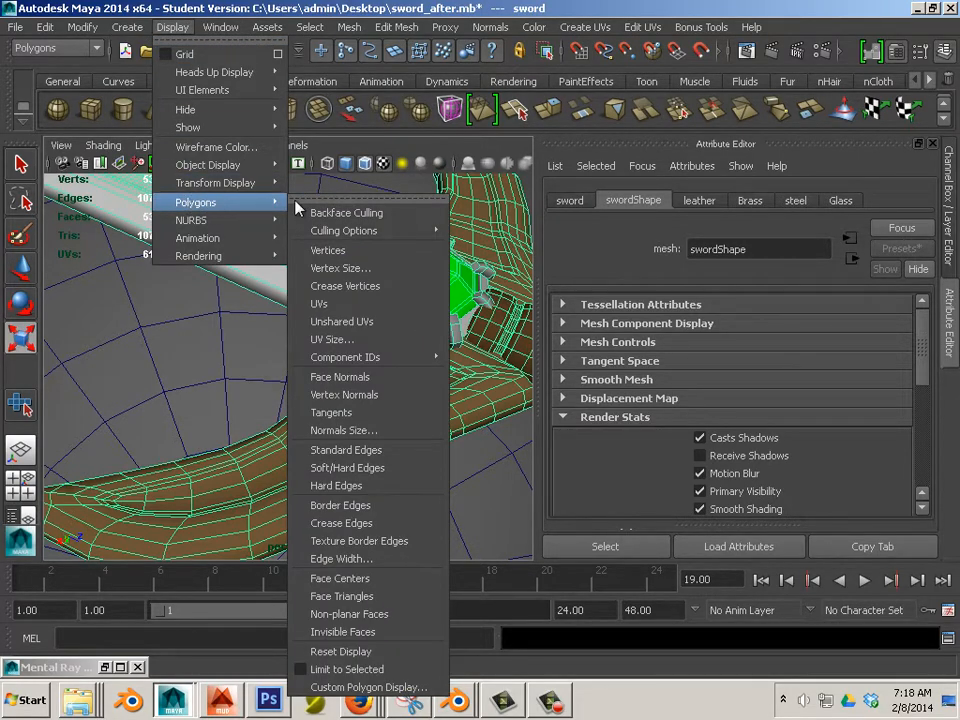
click(436, 377)
alt+drag(316, 389, 386, 352)
- Reduce the normals display size to 0.02 and move the size dialog clear of the viewport
click(172, 27)
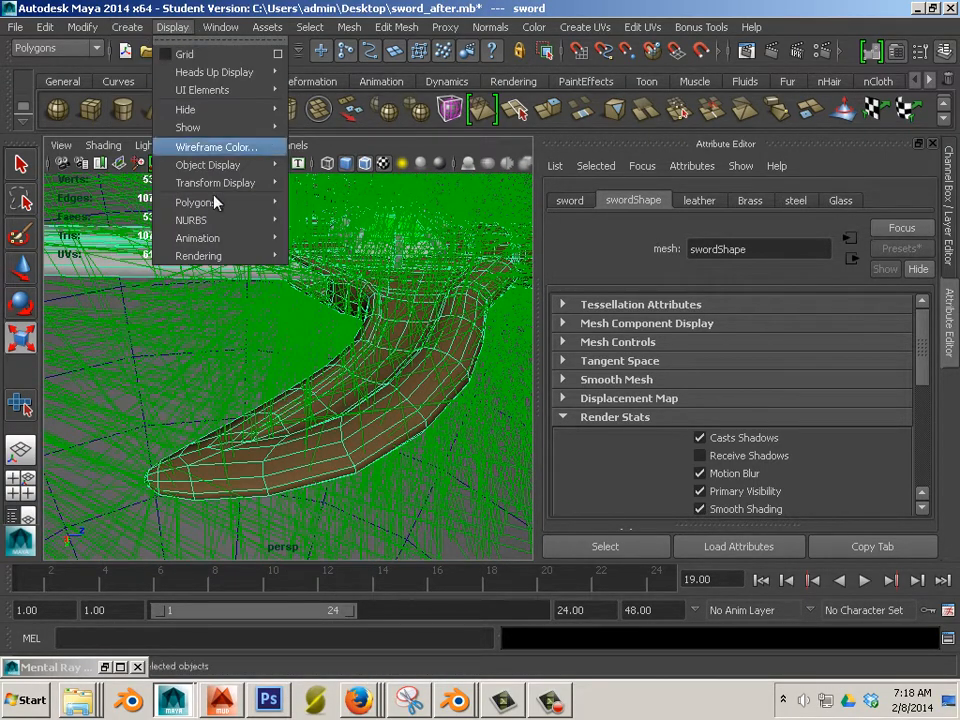
mouse_move(218, 212)
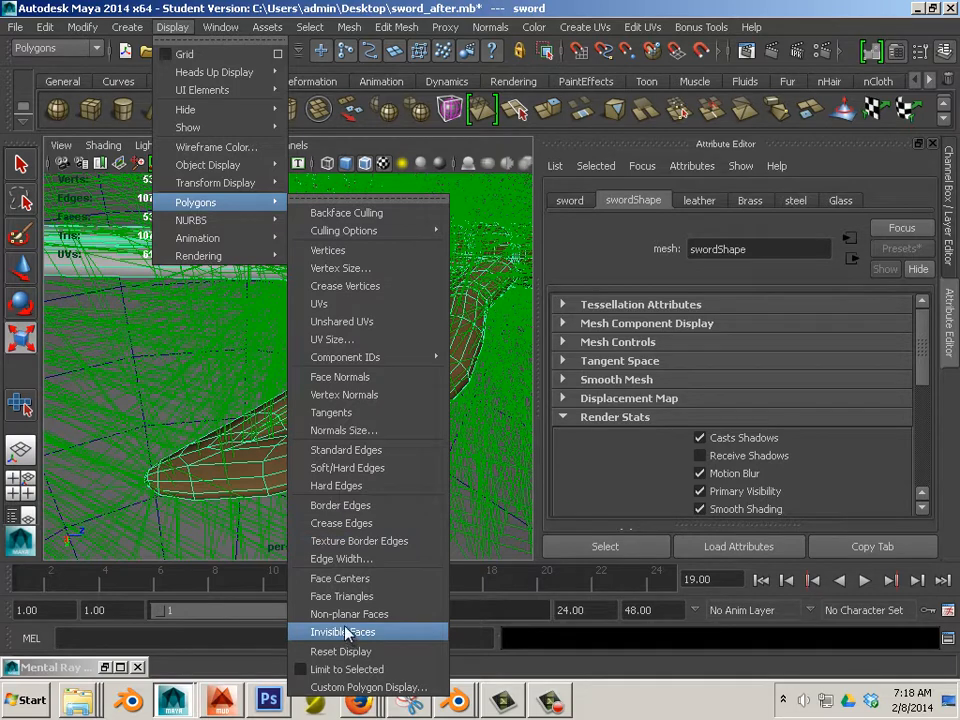
click(340, 430)
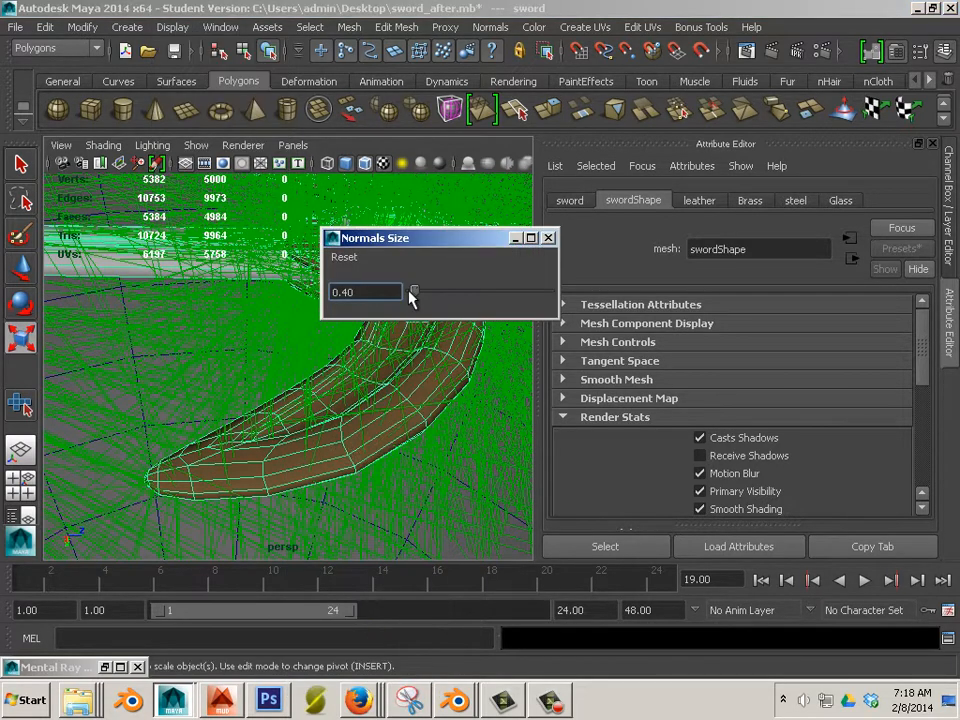
drag(413, 291, 409, 290)
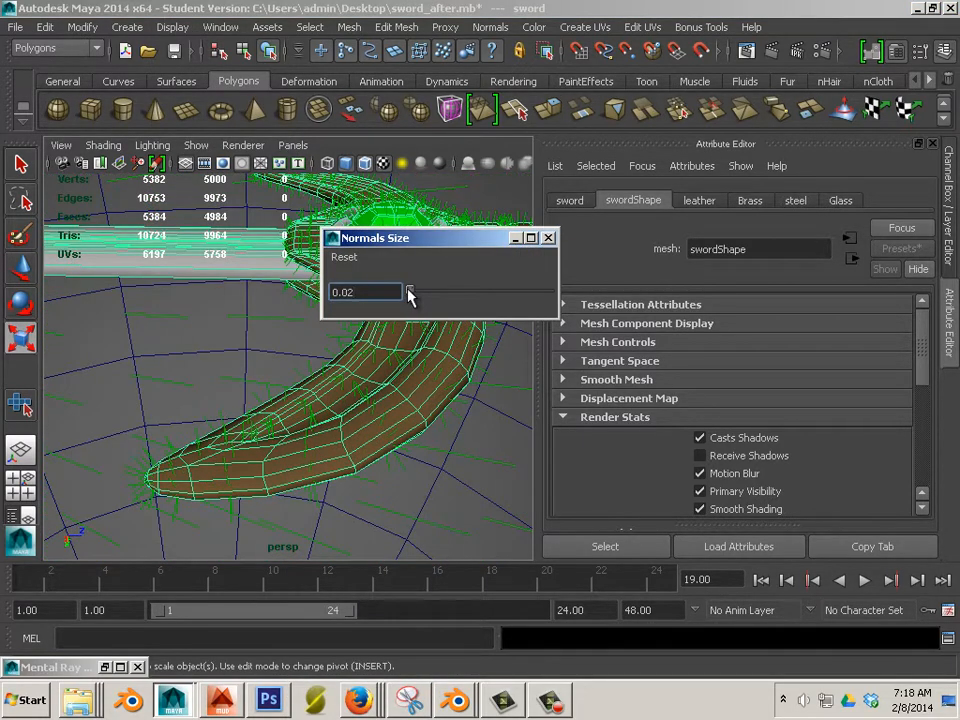
drag(467, 236, 807, 280)
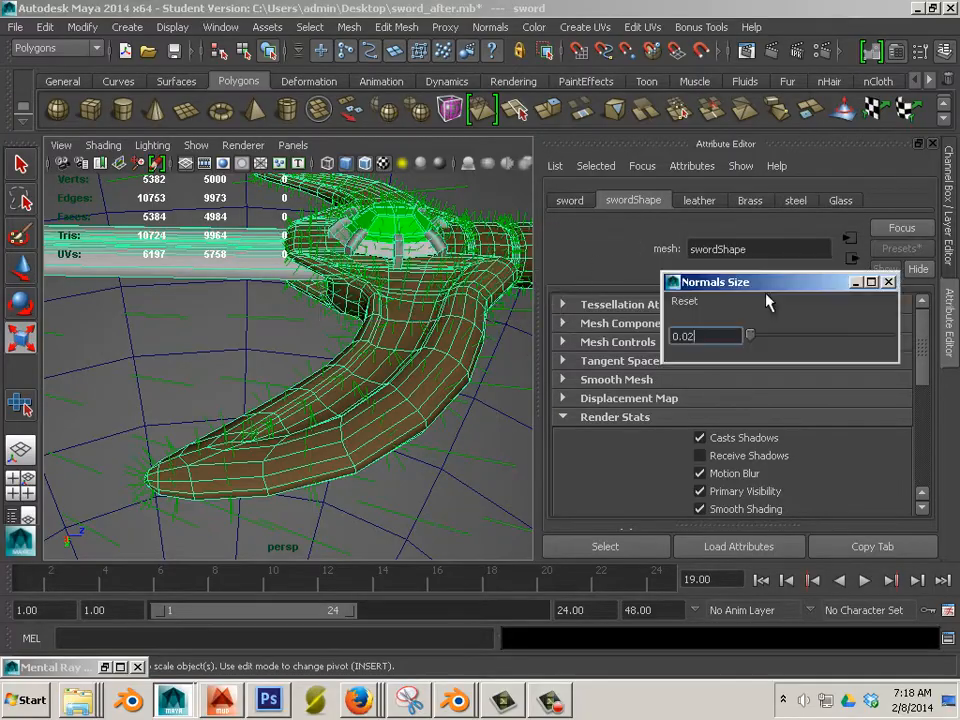
- Examine the direction of the normals along the sword's guard, gem, handle and full length, and close the Normals Size dialog
alt+drag(375, 380, 296, 373)
alt+middle_drag(296, 373, 186, 377)
alt+drag(186, 377, 174, 358)
alt+right_drag(174, 358, 240, 376)
mouse_move(240, 376)
alt+mouse_down()
mouse_move(193, 366)
mouse_move(249, 386)
alt+mouse_up()
alt+middle_drag(249, 386, 90, 354)
alt+drag(90, 354, 169, 364)
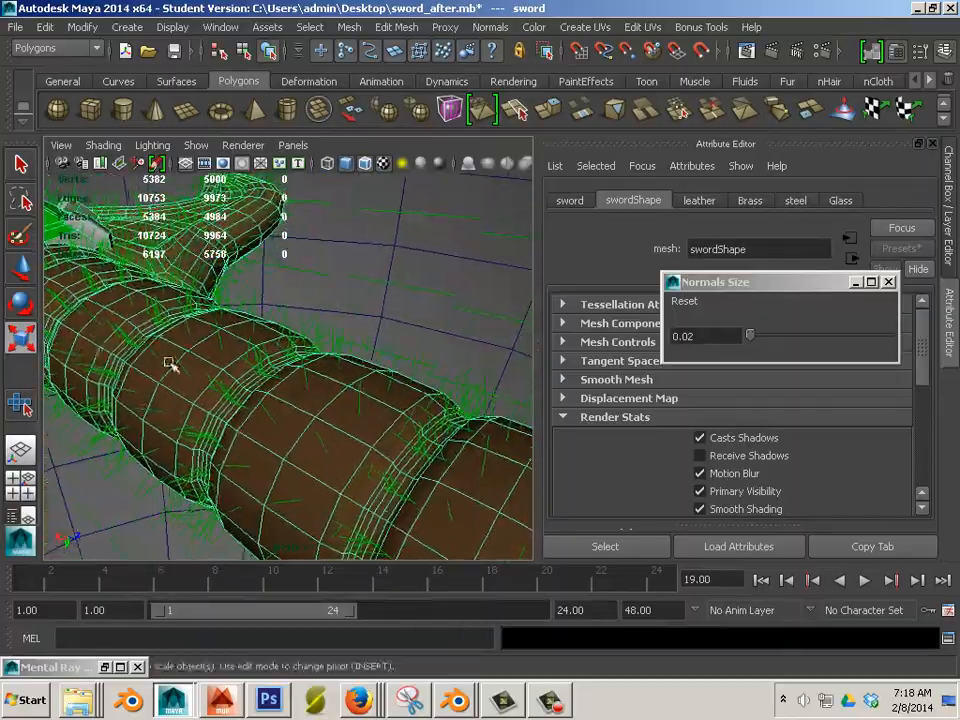
alt+right_drag(169, 364, 81, 354)
alt+middle_drag(81, 354, 191, 386)
alt+drag(191, 386, 123, 416)
alt+right_drag(123, 416, 190, 416)
alt+drag(190, 416, 230, 270)
click(890, 287)
mouse_move(362, 404)
alt+mouse_down()
mouse_move(381, 396)
mouse_move(374, 405)
alt+mouse_up()
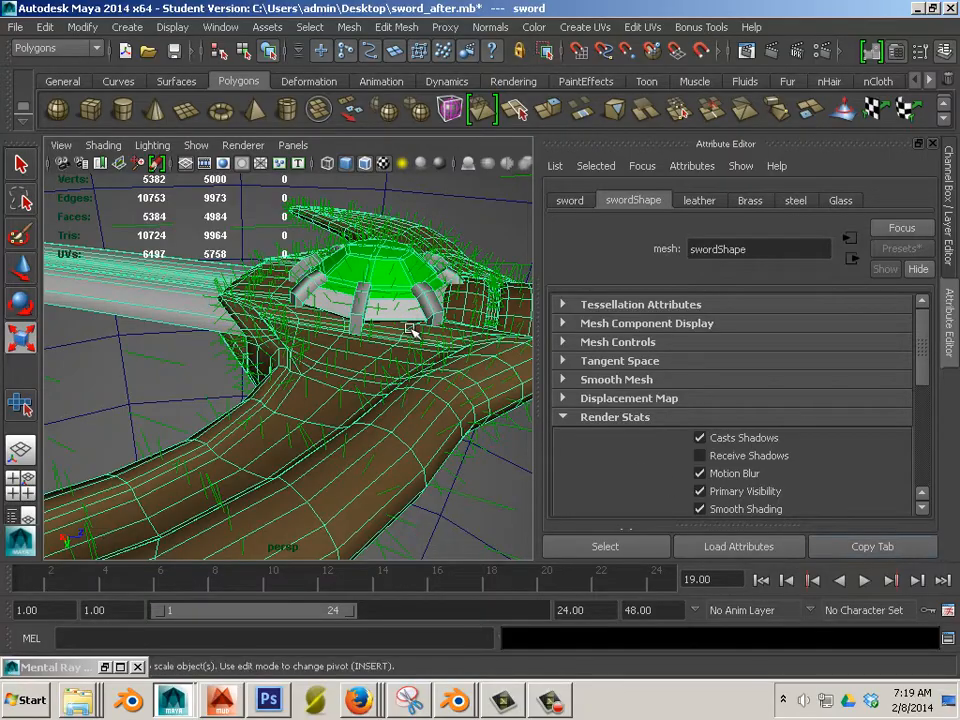
alt+drag(410, 330, 188, 302)
alt+middle_drag(208, 303, 294, 304)
alt+right_drag(294, 304, 382, 331)
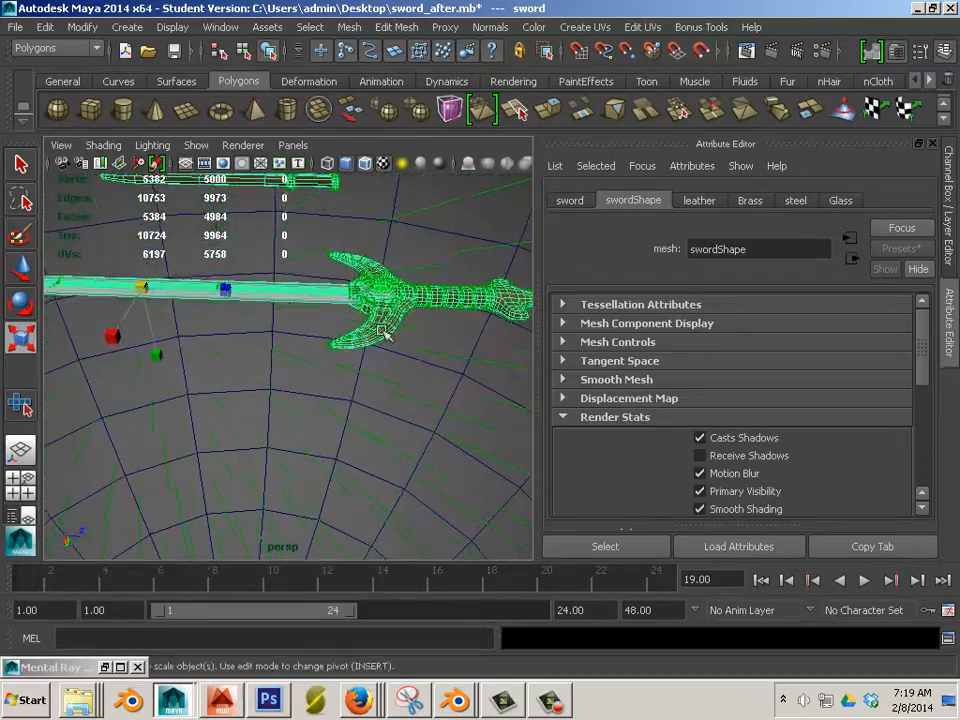
mouse_move(382, 331)
alt+mouse_down()
mouse_move(343, 332)
mouse_move(272, 435)
mouse_move(300, 380)
mouse_move(285, 360)
mouse_move(375, 343)
mouse_move(365, 340)
alt+mouse_up()
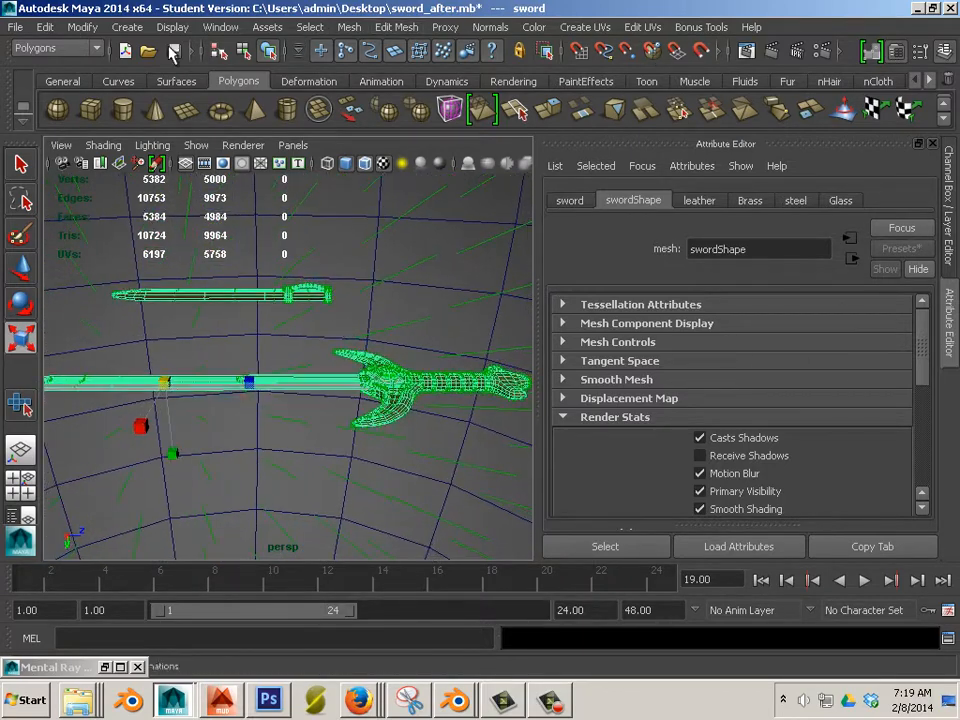
- Switch to the Rendering menu set and open the options of the mental ray Batch Bake for the sword
click(96, 48)
click(60, 100)
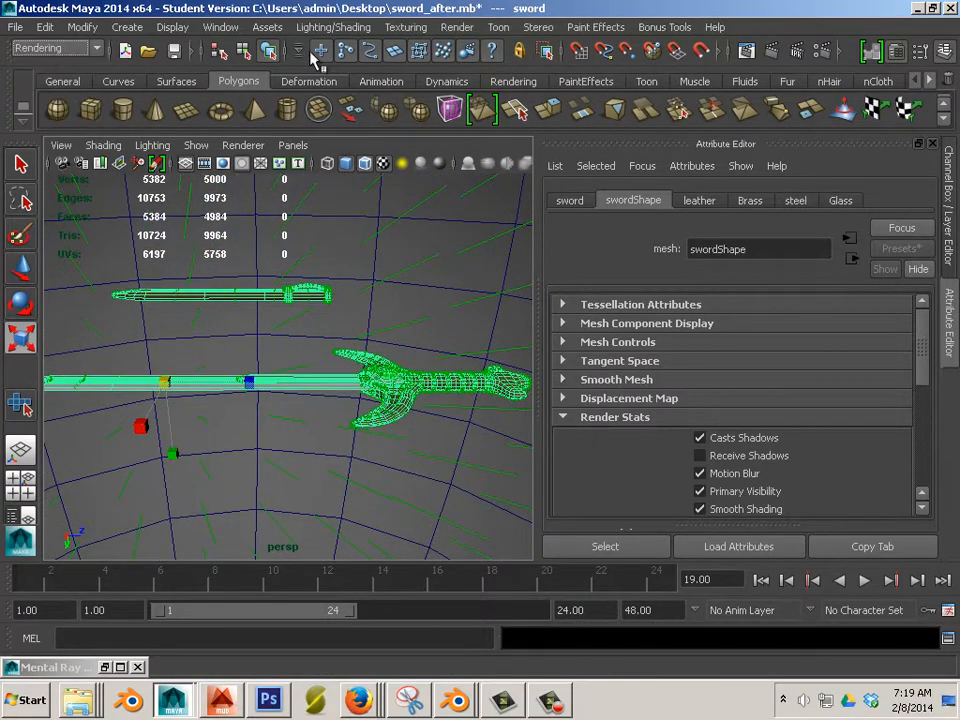
click(329, 27)
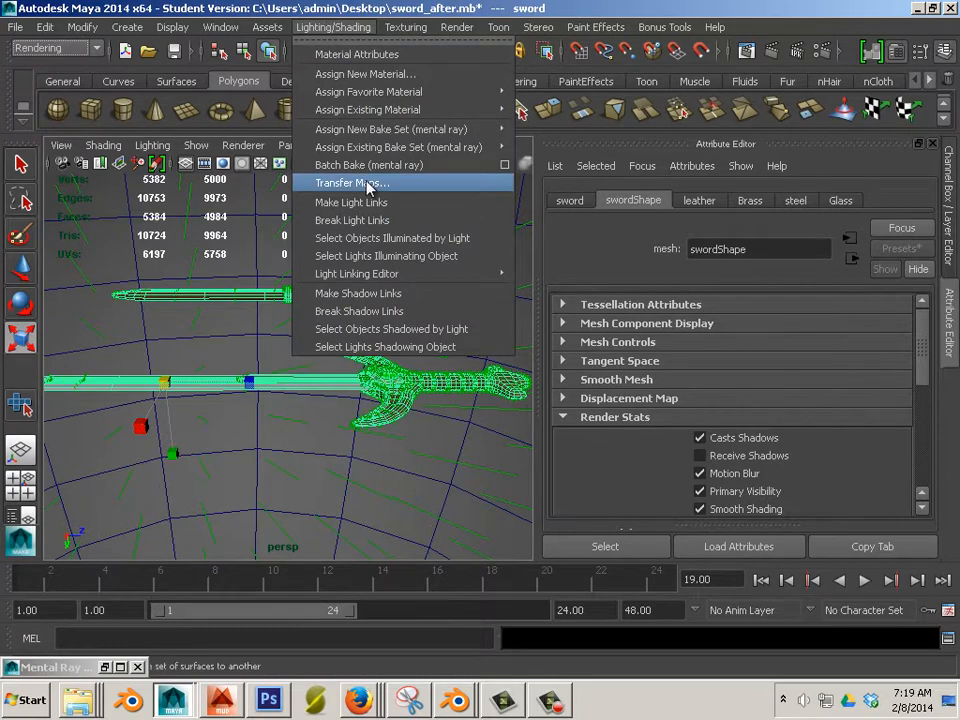
click(505, 164)
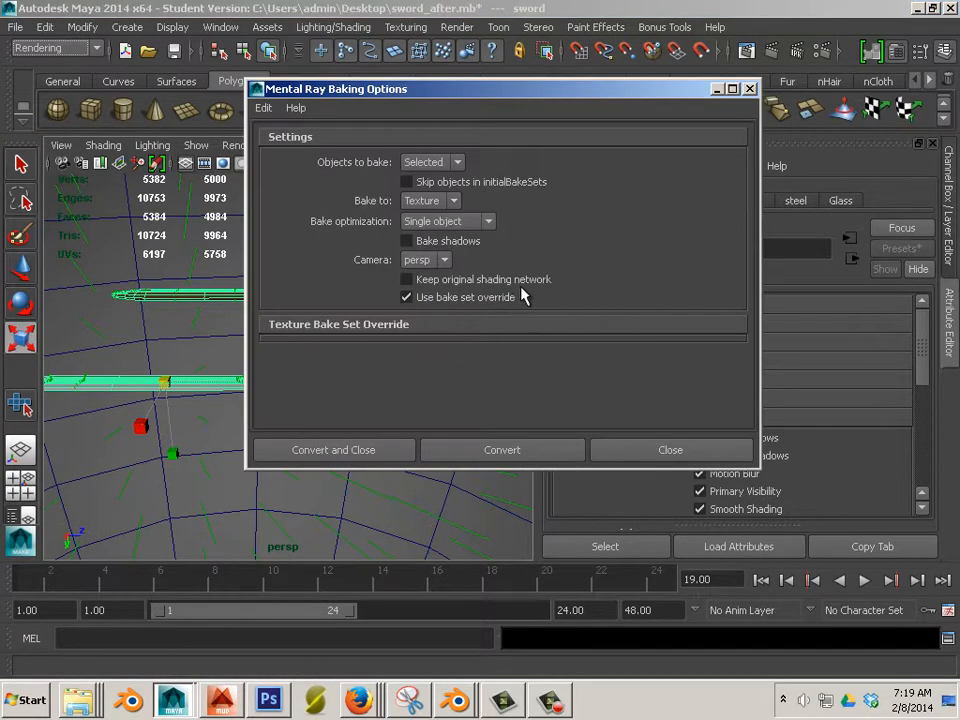
click(717, 89)
click(340, 27)
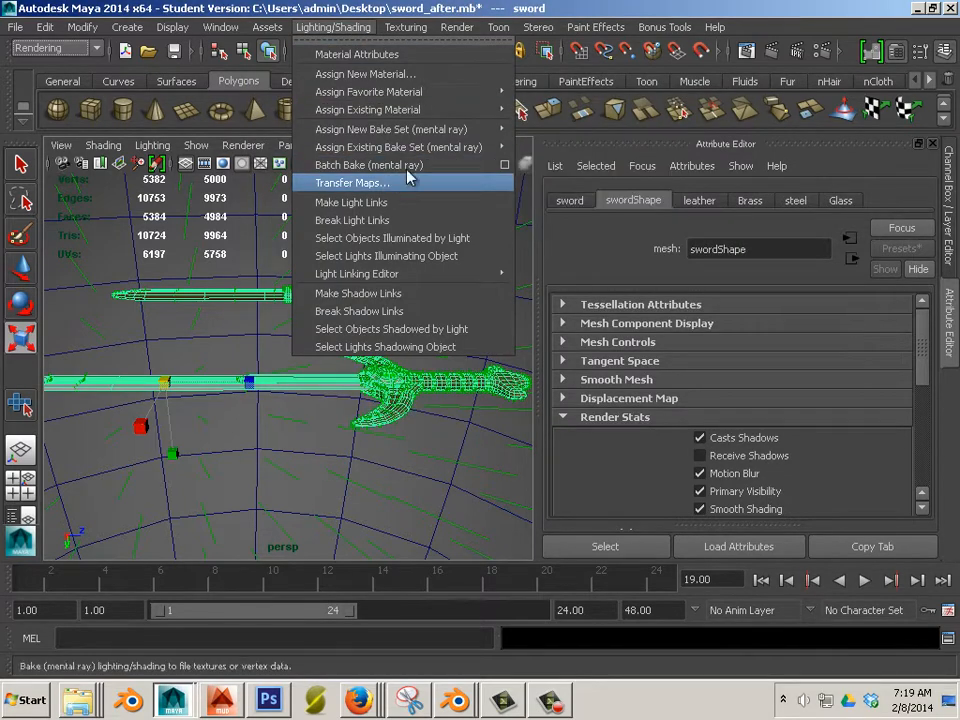
click(505, 164)
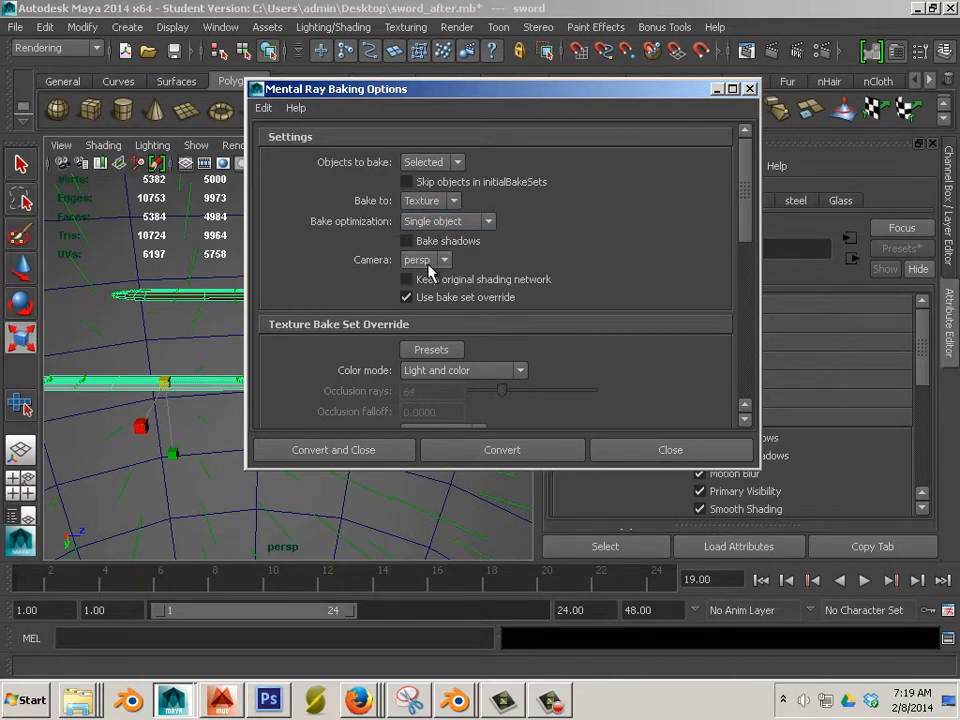
- Examine the bake options for color mode, normal direction, prefix, X and Y resolution, file format, number of samples and final gather quality
scroll(435, 270, down, 2)
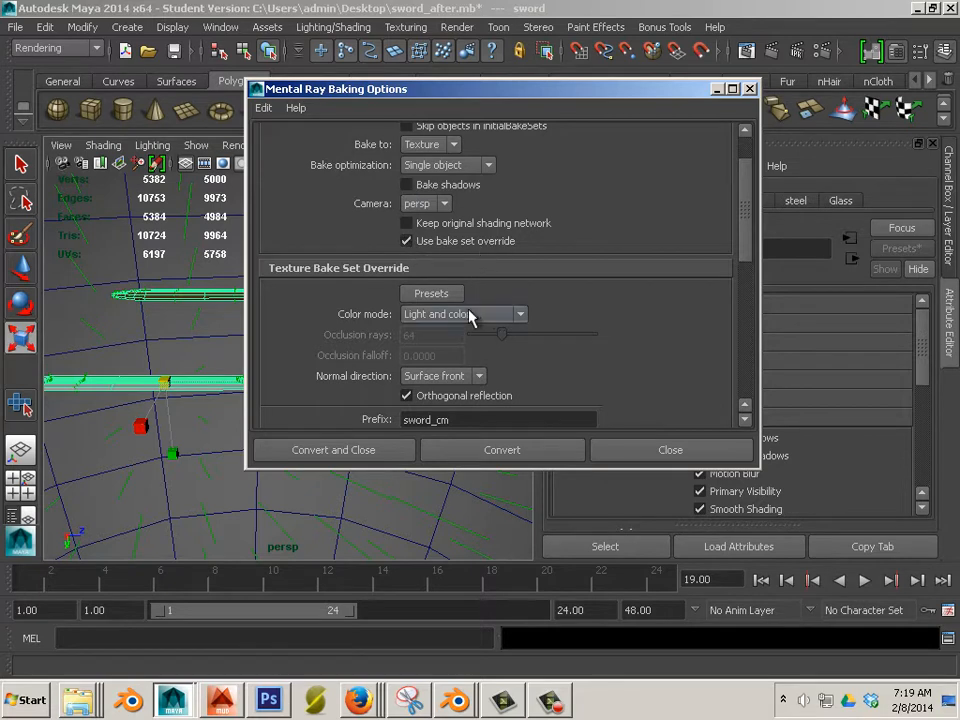
scroll(576, 312, down, 2)
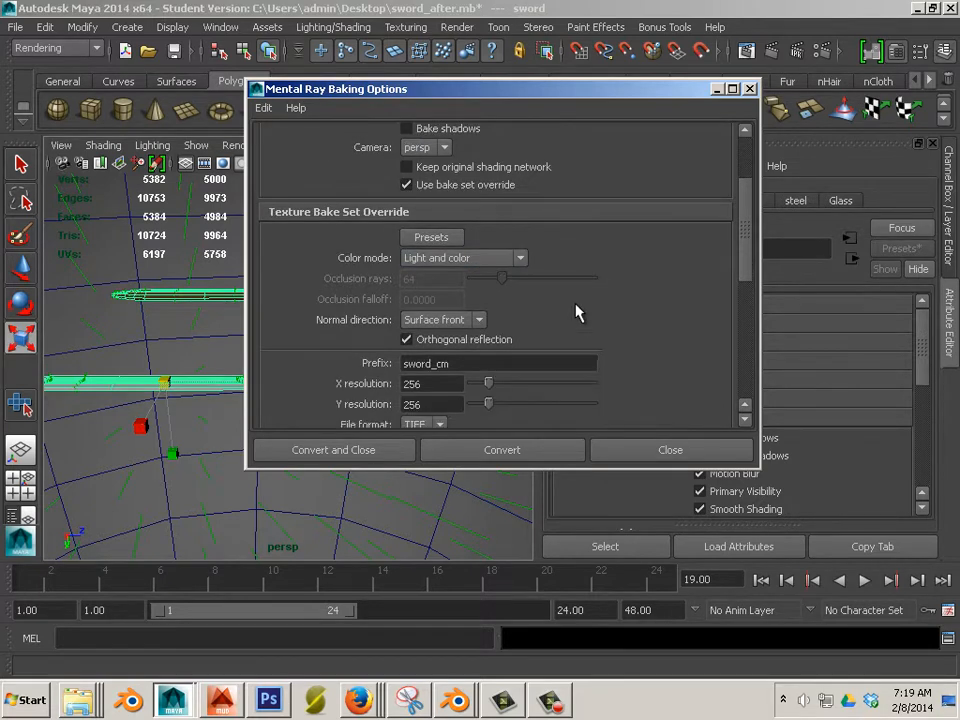
scroll(576, 312, down, 2)
drag(439, 328, 377, 332)
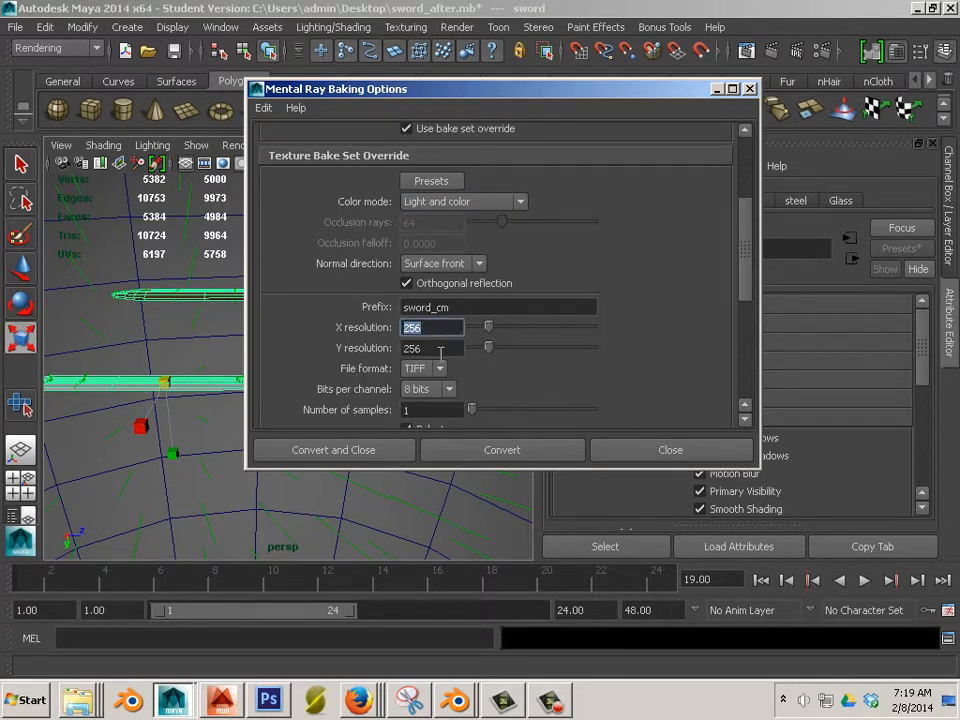
drag(441, 349, 362, 339)
drag(441, 349, 405, 328)
click(435, 348)
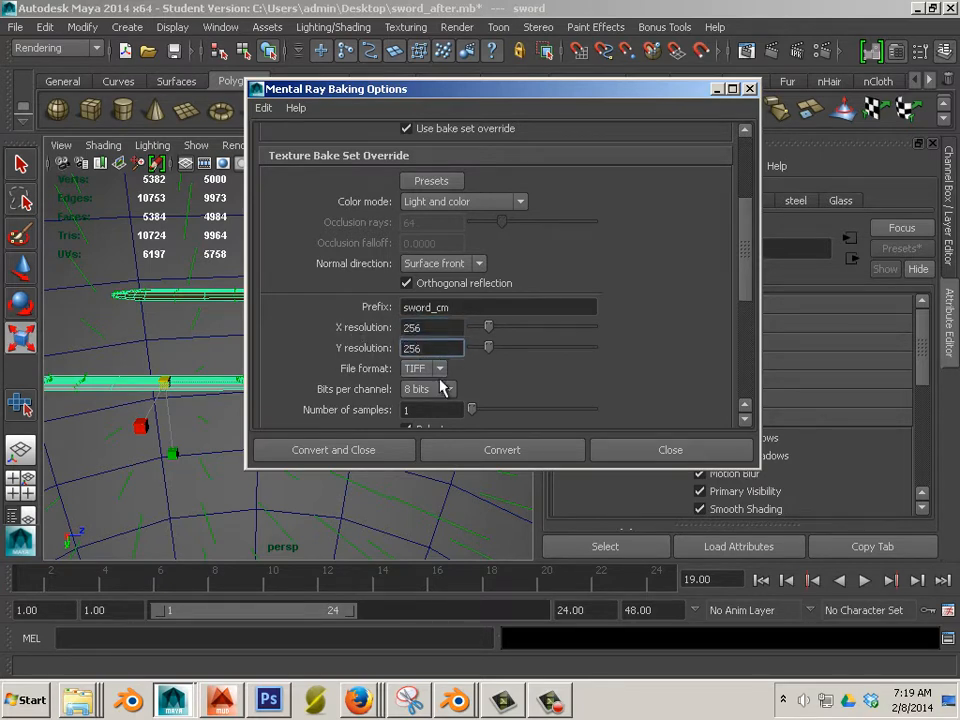
click(430, 410)
scroll(746, 294, down, 6)
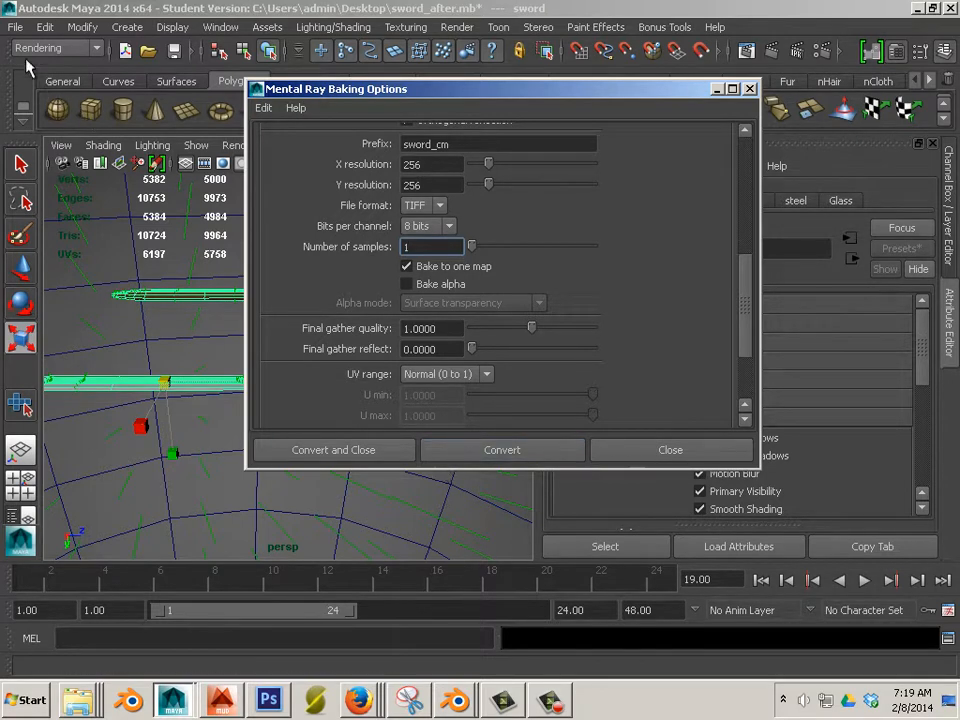
- Save the current scene before baking
click(17, 28)
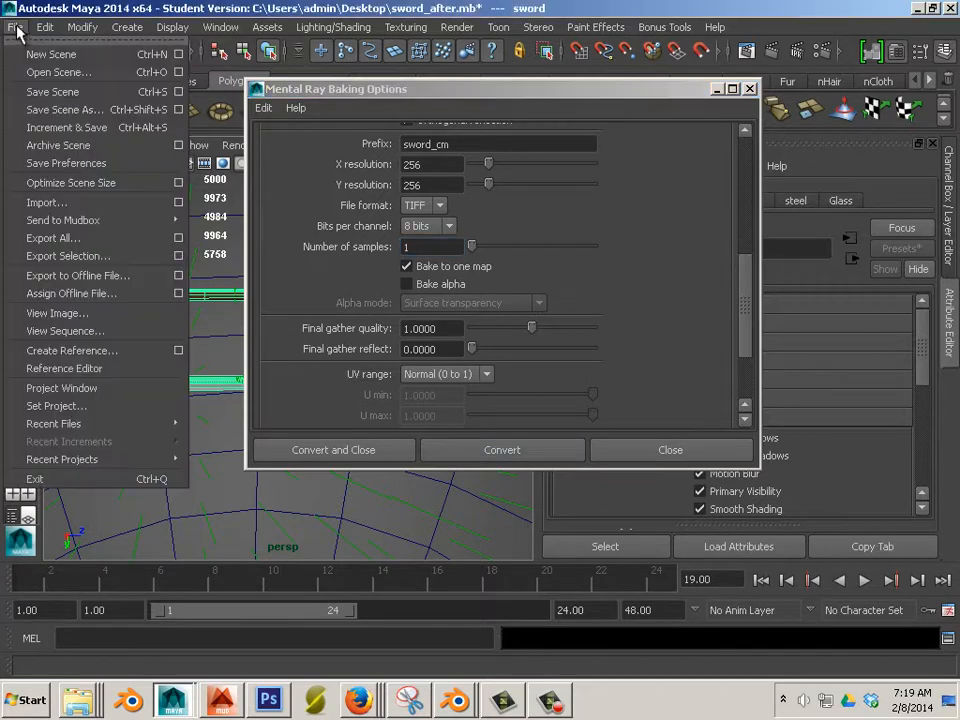
click(38, 91)
click(440, 360)
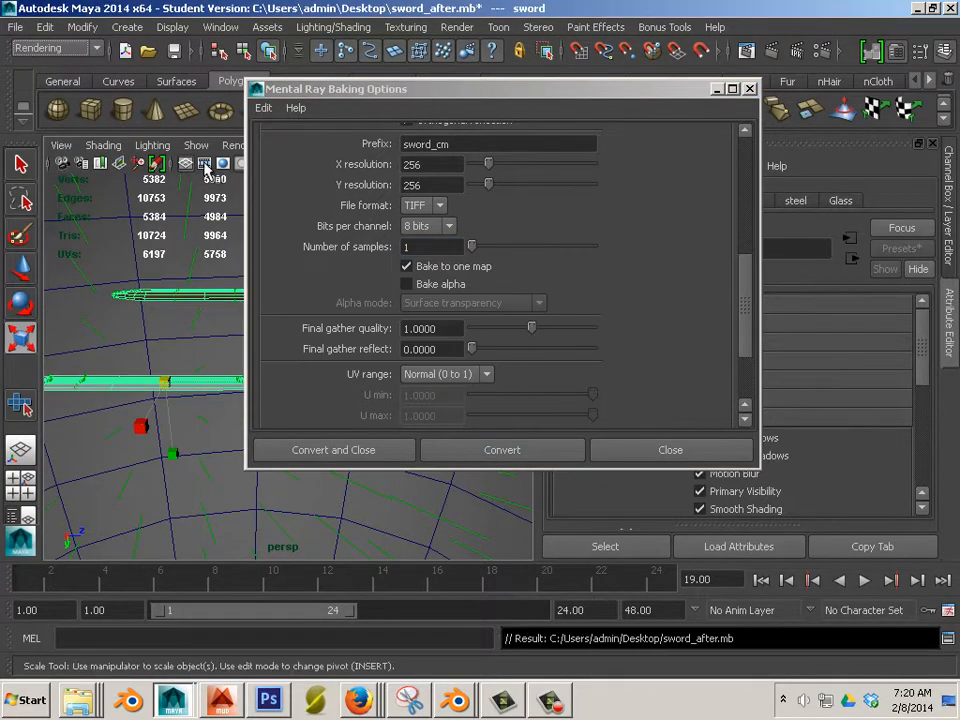
- Set the Maya project to the unit 5 folder on the Desktop
click(17, 28)
click(47, 406)
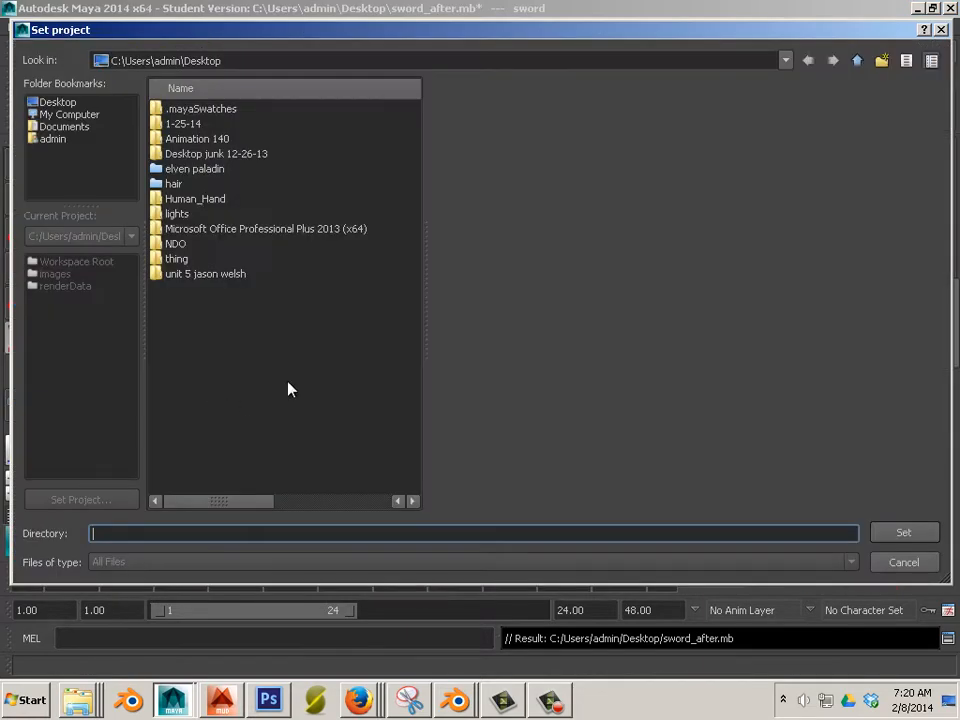
double_click(206, 276)
click(922, 539)
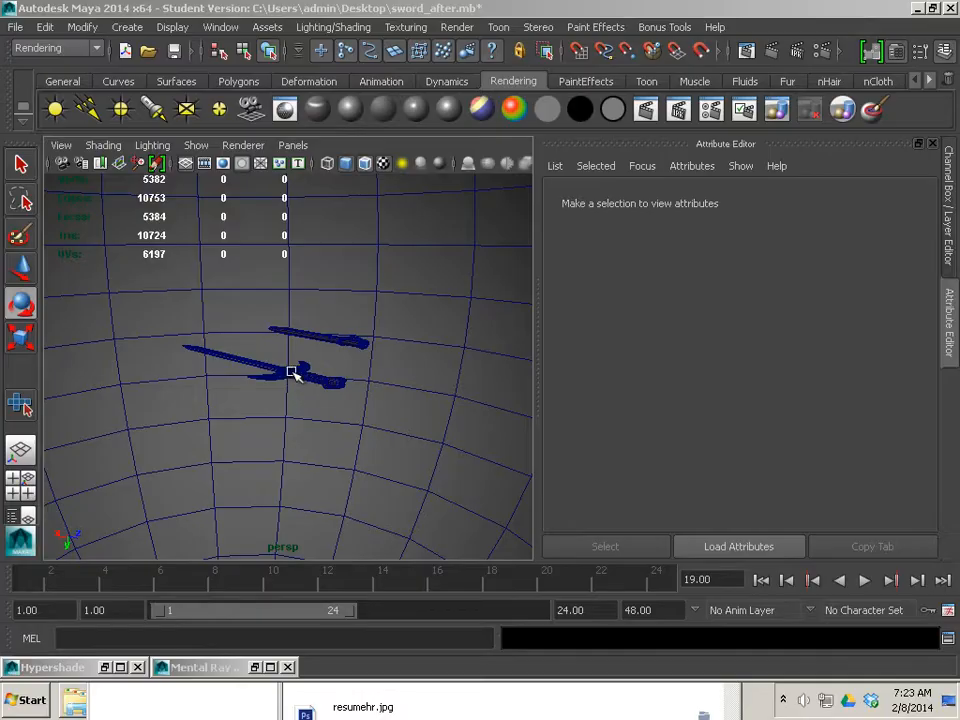
- Inspect the baked sword_cm texture from the Hypershade textures in Photoshop, and return to Maya
mouse_move(293, 375)
alt+mouse_down()
mouse_move(268, 388)
mouse_move(505, 436)
mouse_move(268, 392)
mouse_move(291, 392)
alt+mouse_up()
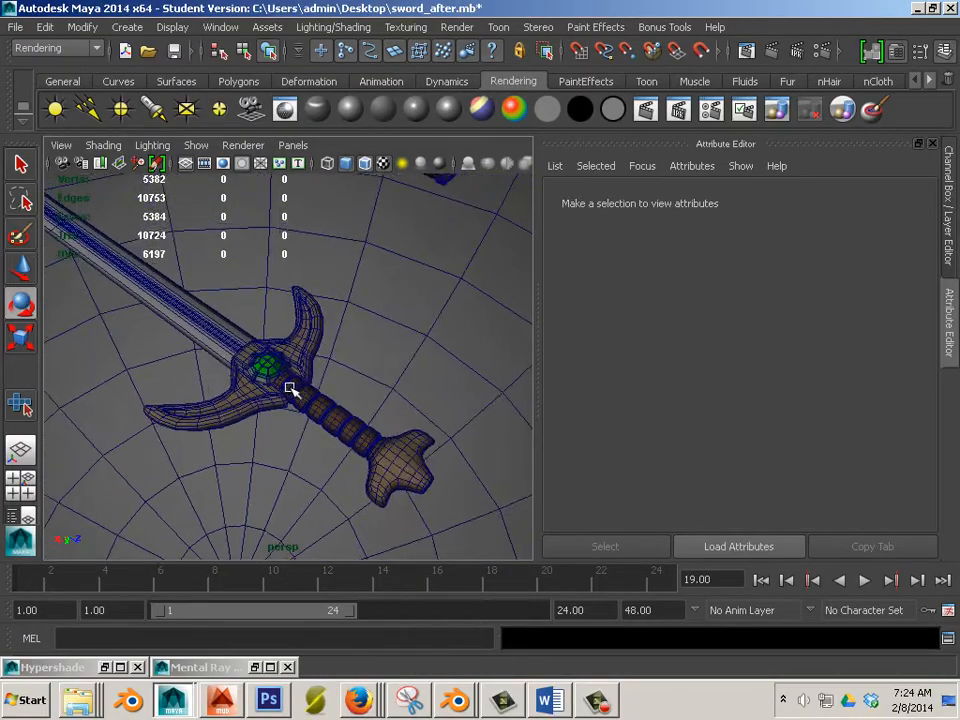
click(291, 392)
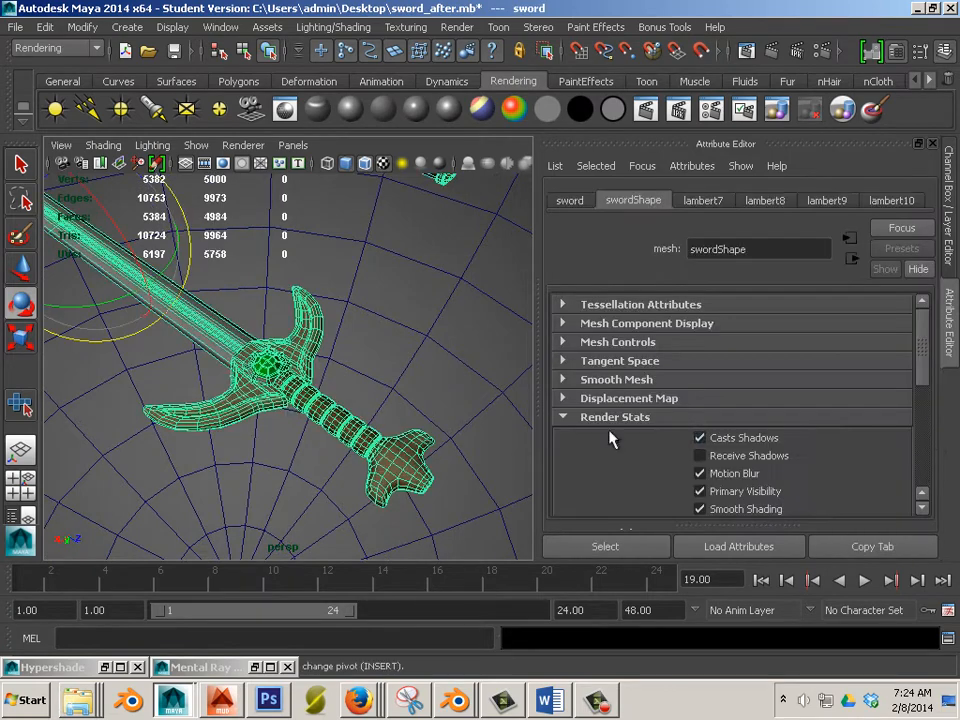
click(220, 27)
mouse_move(259, 71)
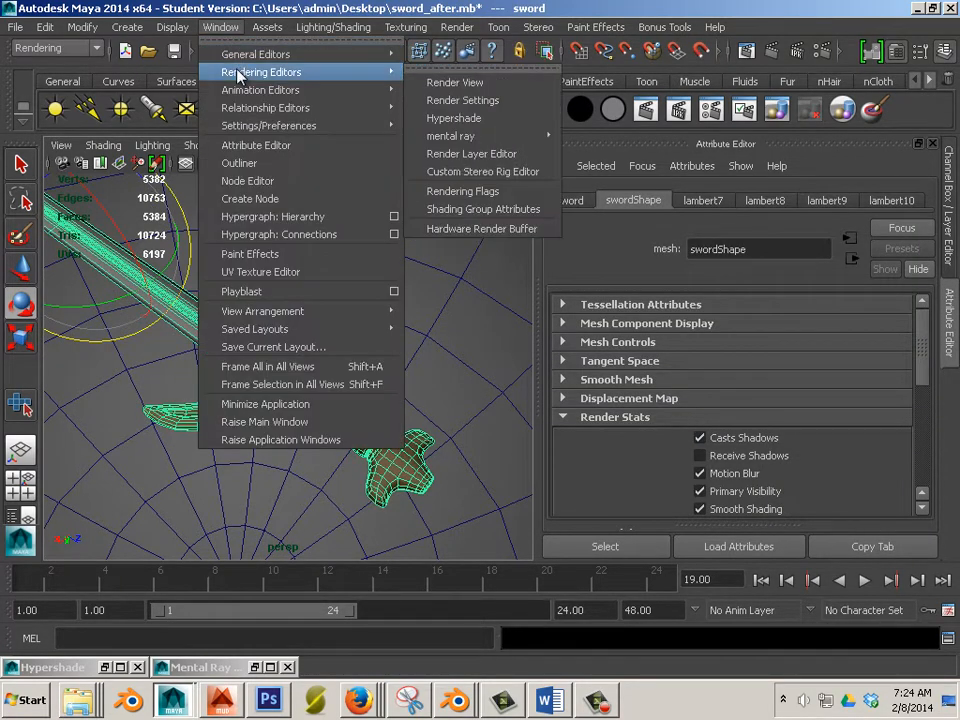
click(498, 120)
click(337, 262)
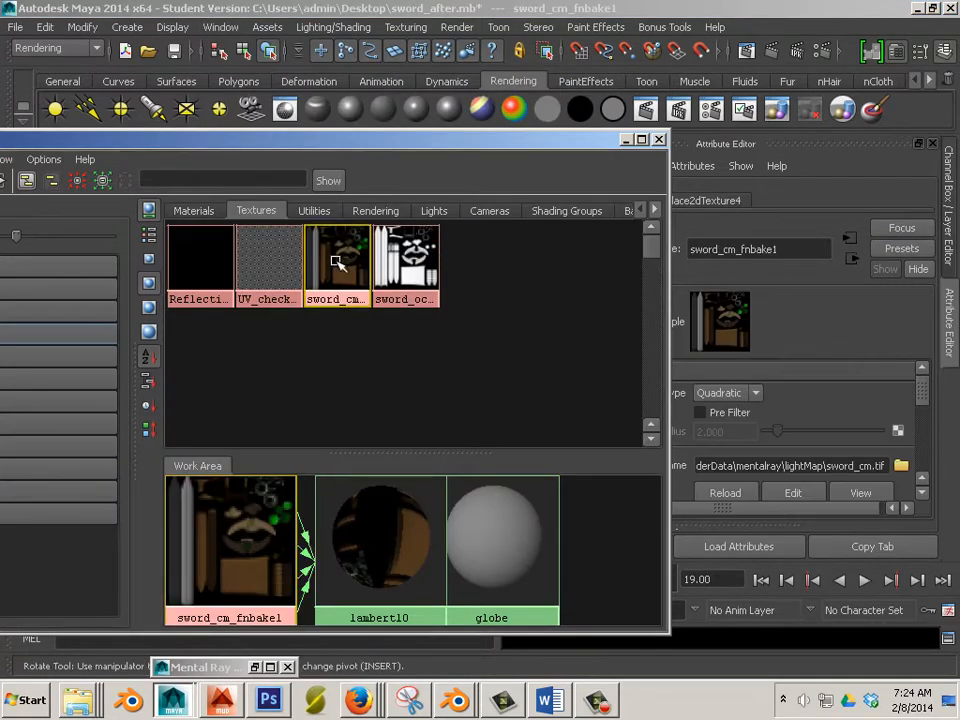
right_drag(337, 262, 388, 283)
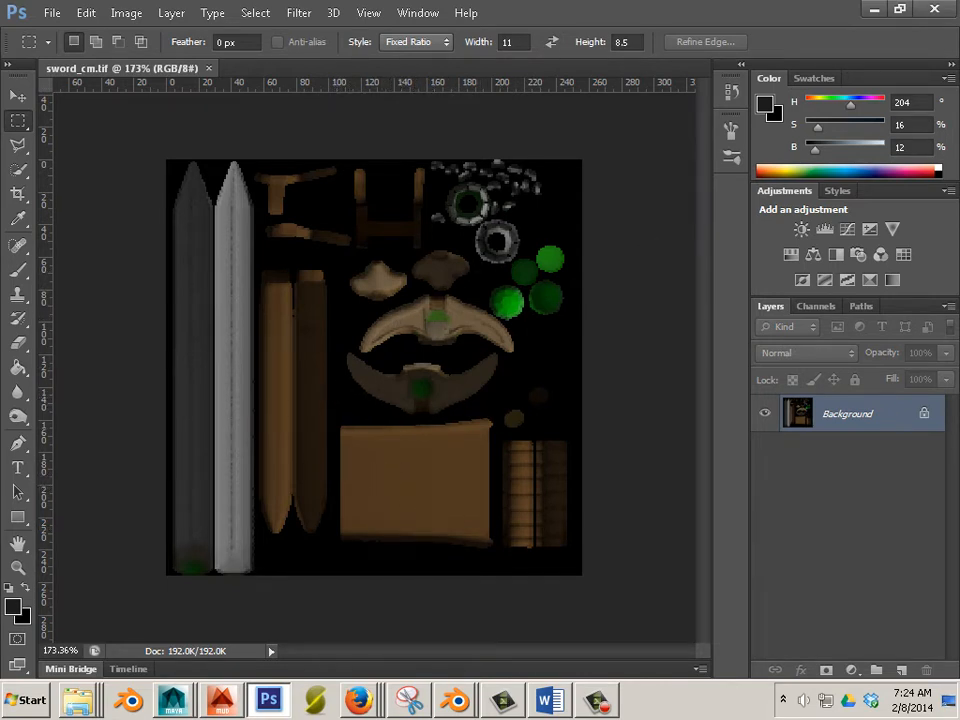
click(874, 9)
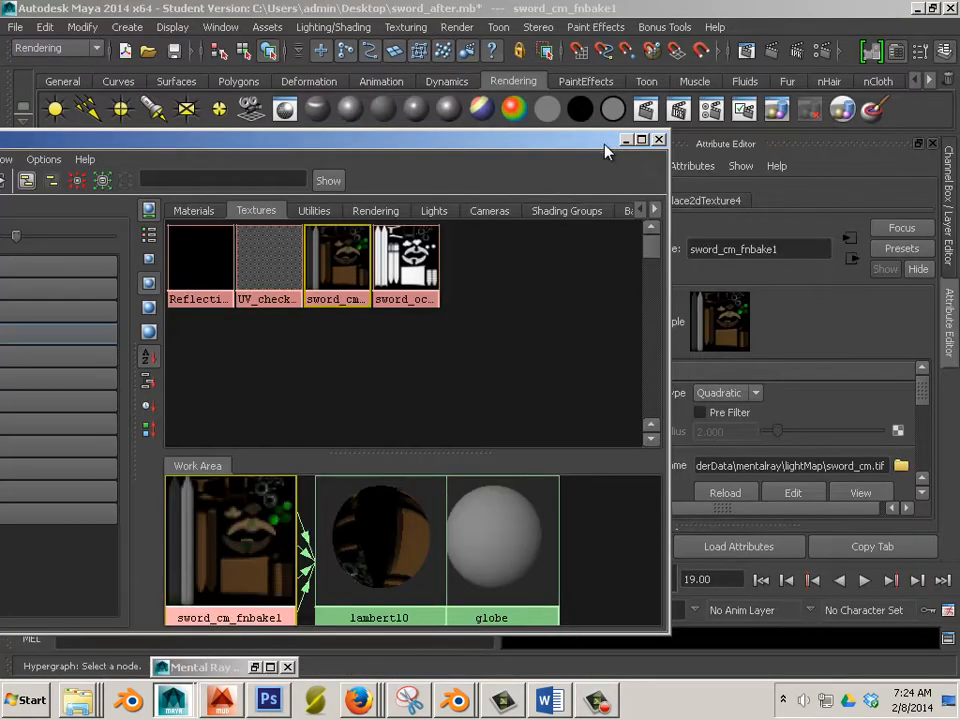
- Move the Hypershade clear of the viewport and examine the baked texture on the sword's gem, guard, handle and blade
drag(607, 150, 958, 236)
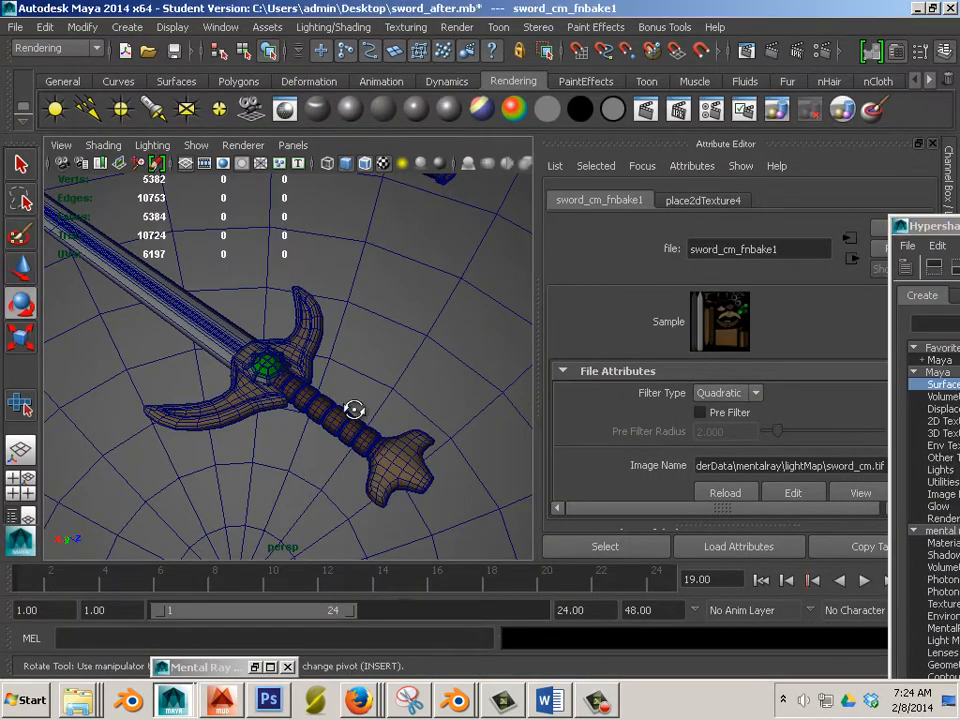
alt+drag(354, 409, 407, 390)
scroll(410, 437, up, 3)
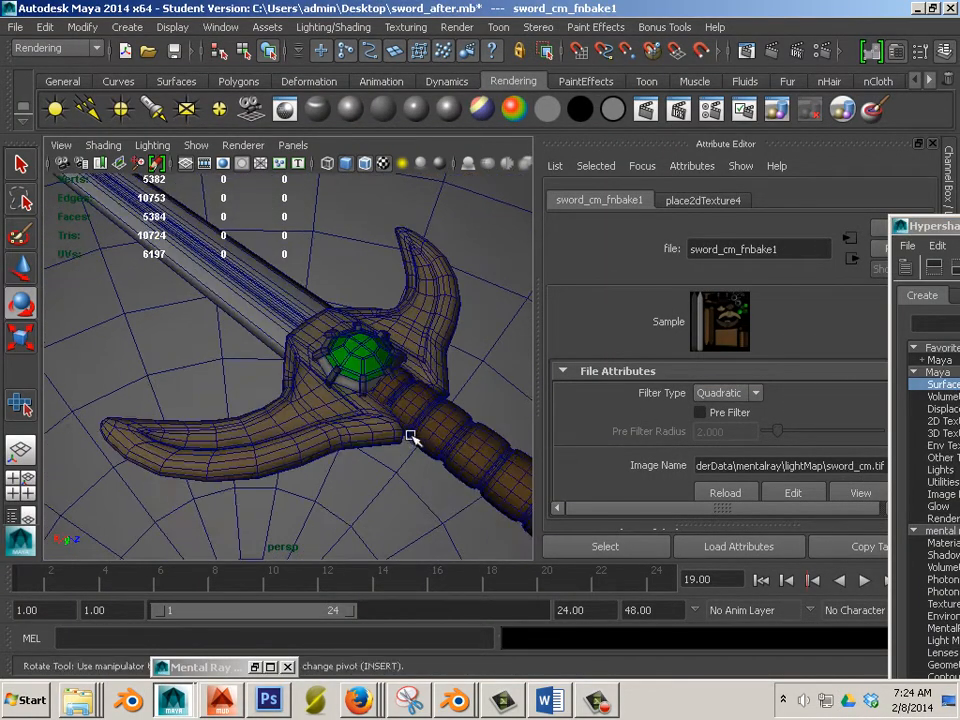
alt+middle_drag(410, 437, 332, 427)
alt+right_drag(276, 405, 700, 540)
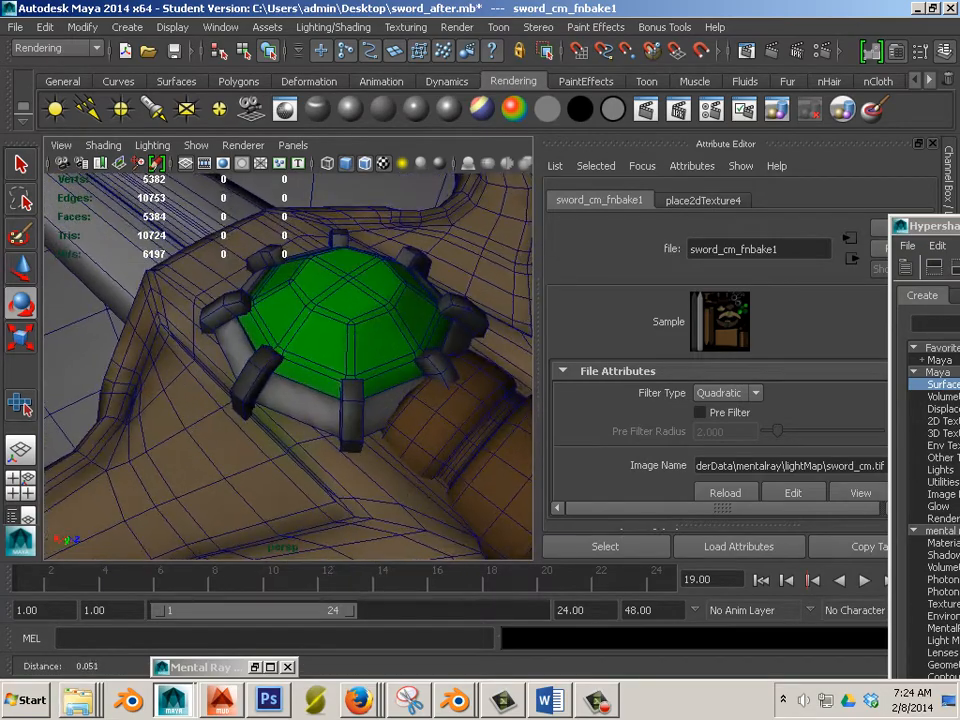
mouse_move(251, 407)
alt+right_down()
mouse_move(272, 407)
mouse_move(223, 401)
mouse_move(256, 408)
alt+right_up()
alt+drag(256, 408, 287, 411)
alt+right_drag(287, 411, 28, 362)
alt+drag(216, 397, 266, 222)
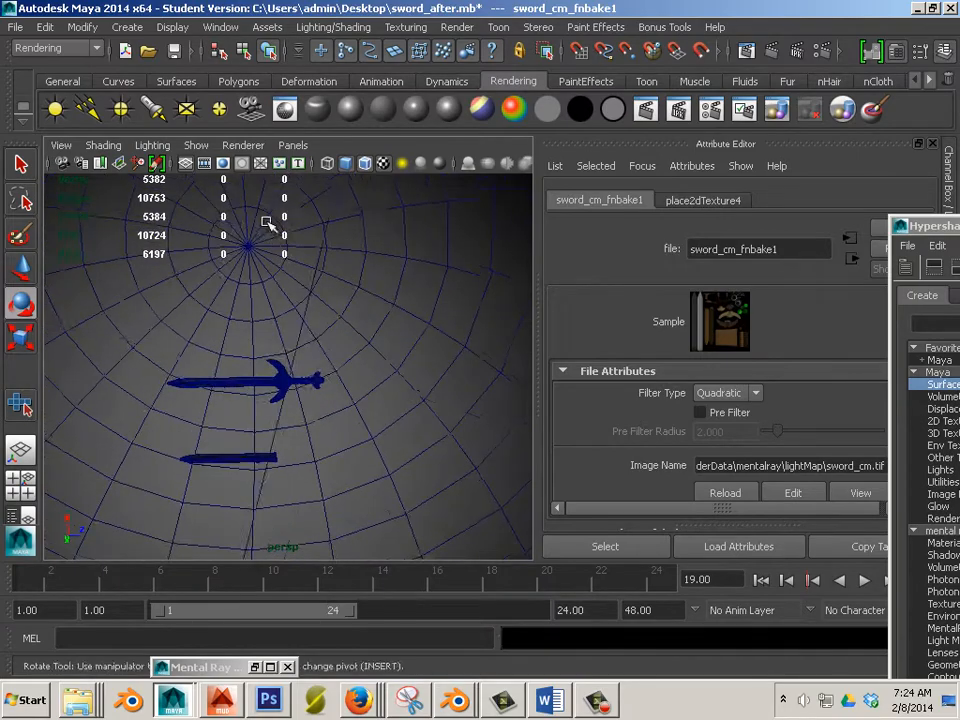
alt+right_drag(266, 222, 450, 398)
alt+drag(238, 452, 223, 384)
alt+right_drag(223, 384, 343, 435)
alt+drag(343, 435, 58, 212)
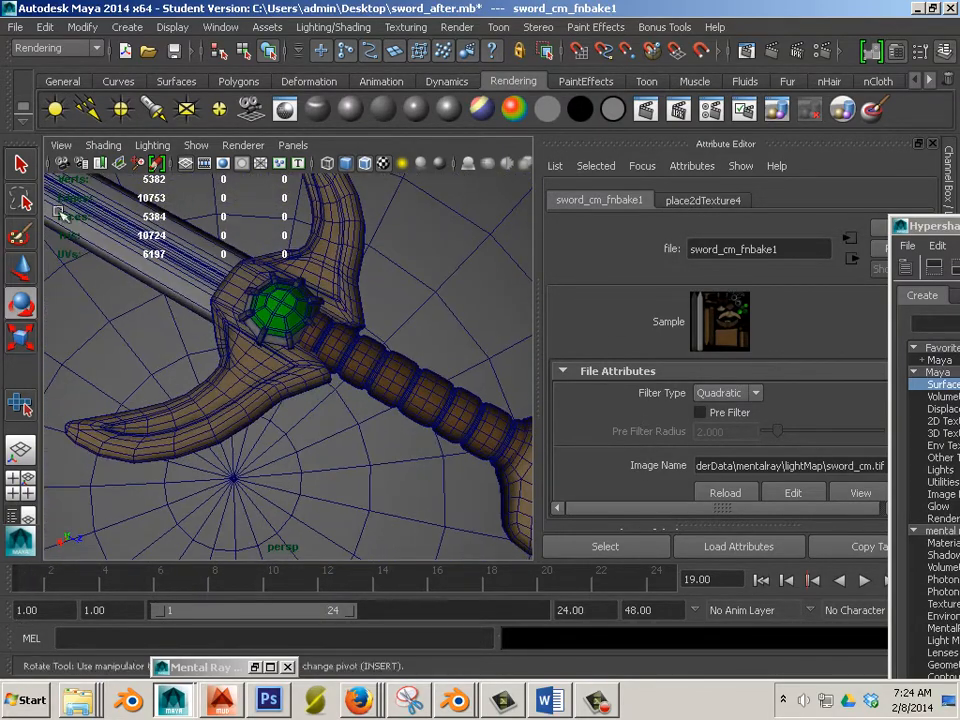
- Reopen sword_after.mb from the Desktop without saving the changes to the current scene
click(16, 27)
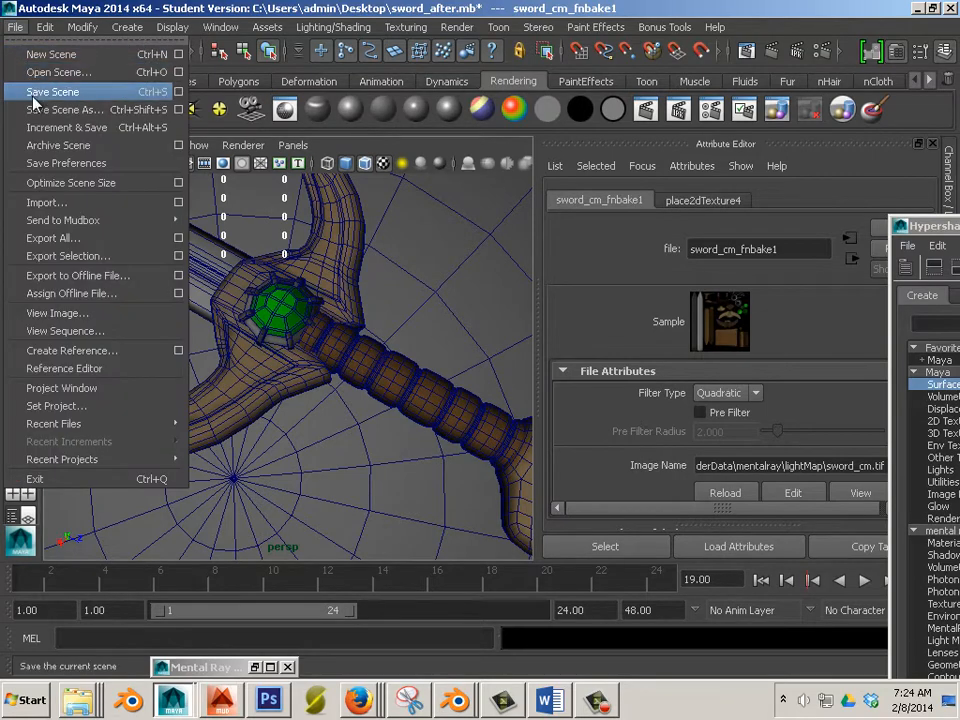
click(45, 72)
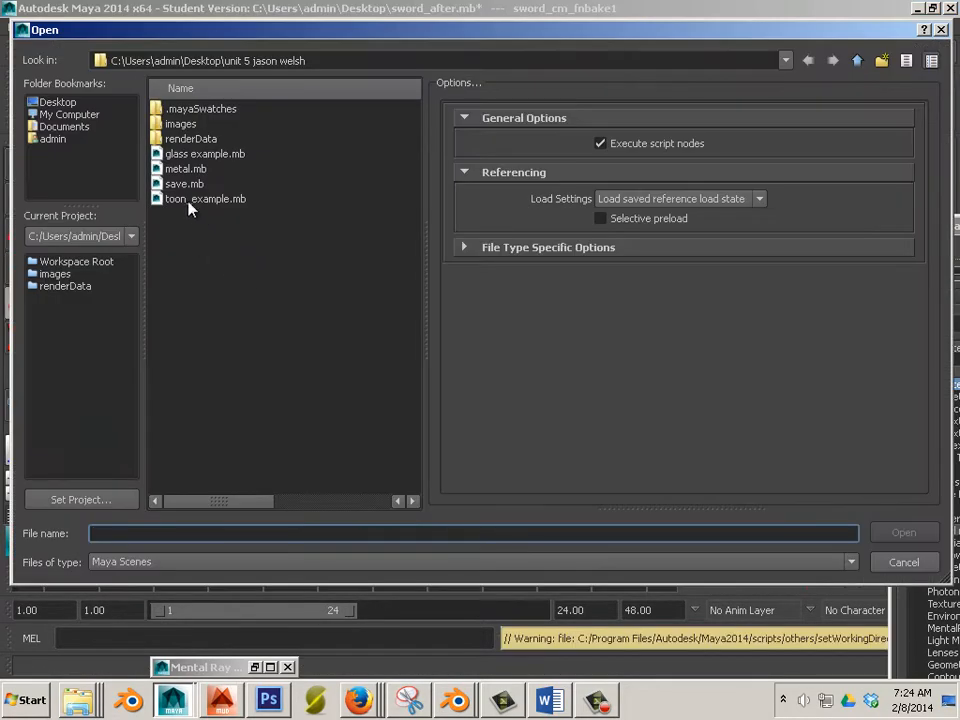
click(50, 103)
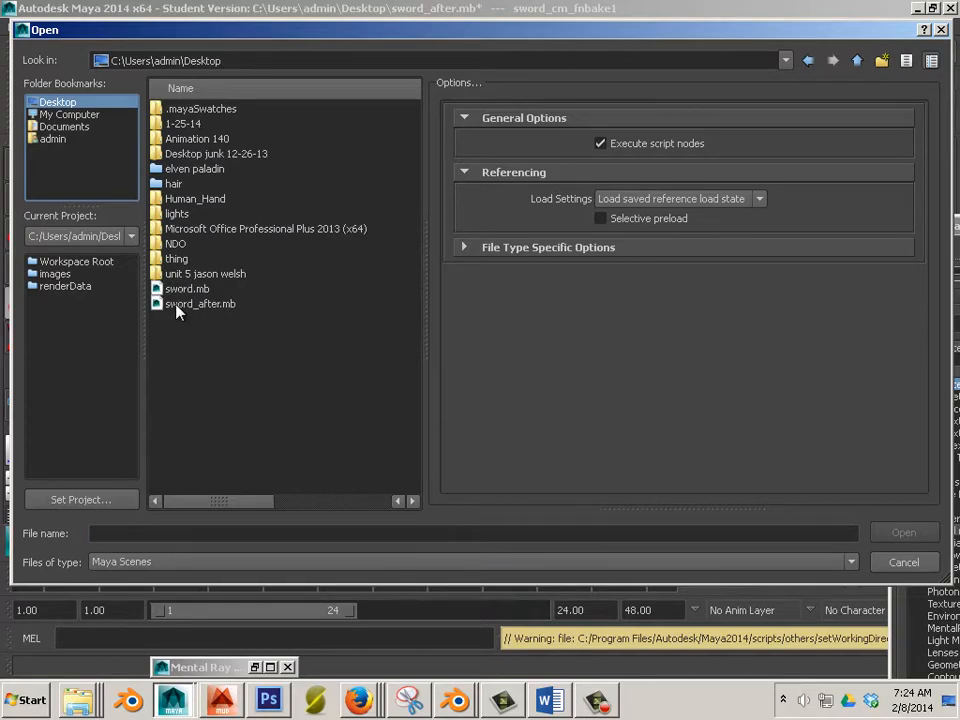
double_click(178, 310)
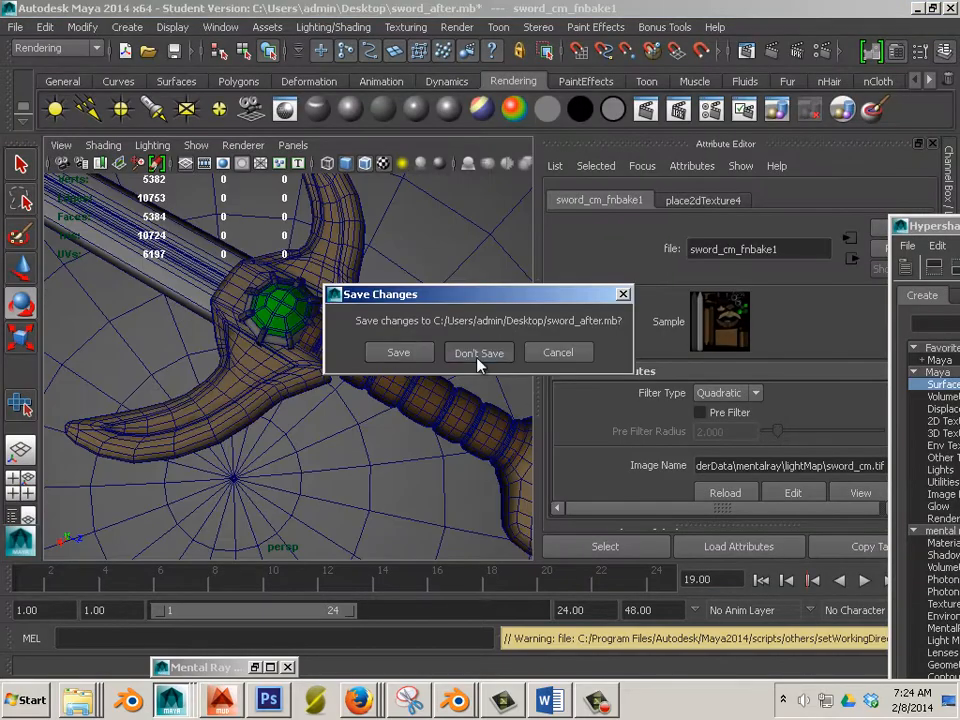
click(478, 353)
- Select the enclosing sphere and turn off the polygon face normals display
alt+drag(332, 476, 285, 408)
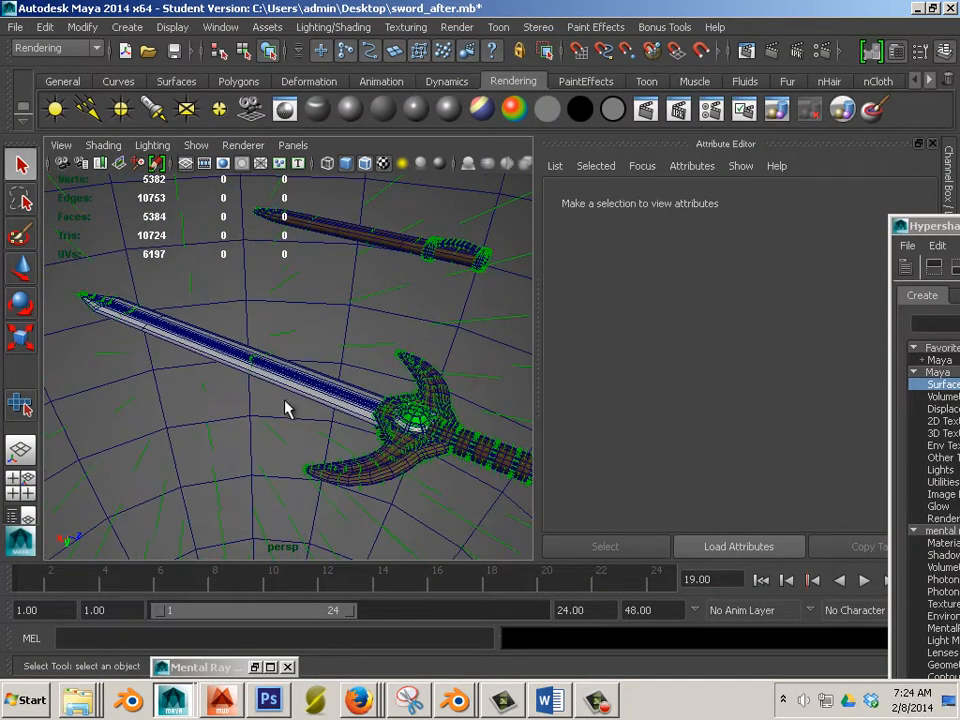
click(300, 334)
click(220, 27)
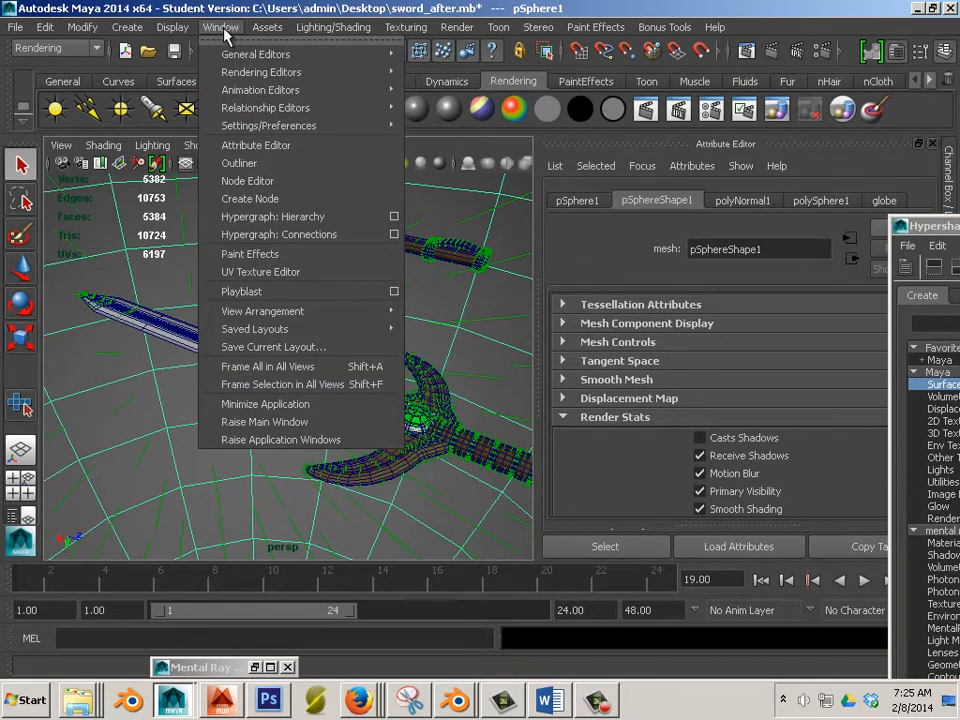
mouse_move(172, 27)
mouse_move(215, 205)
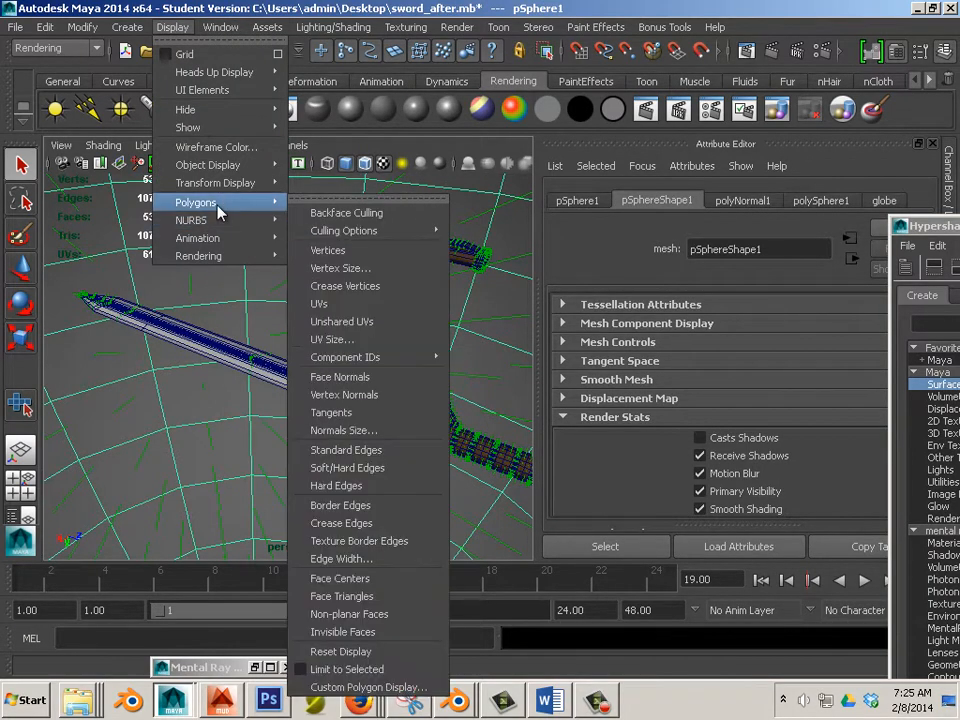
click(355, 379)
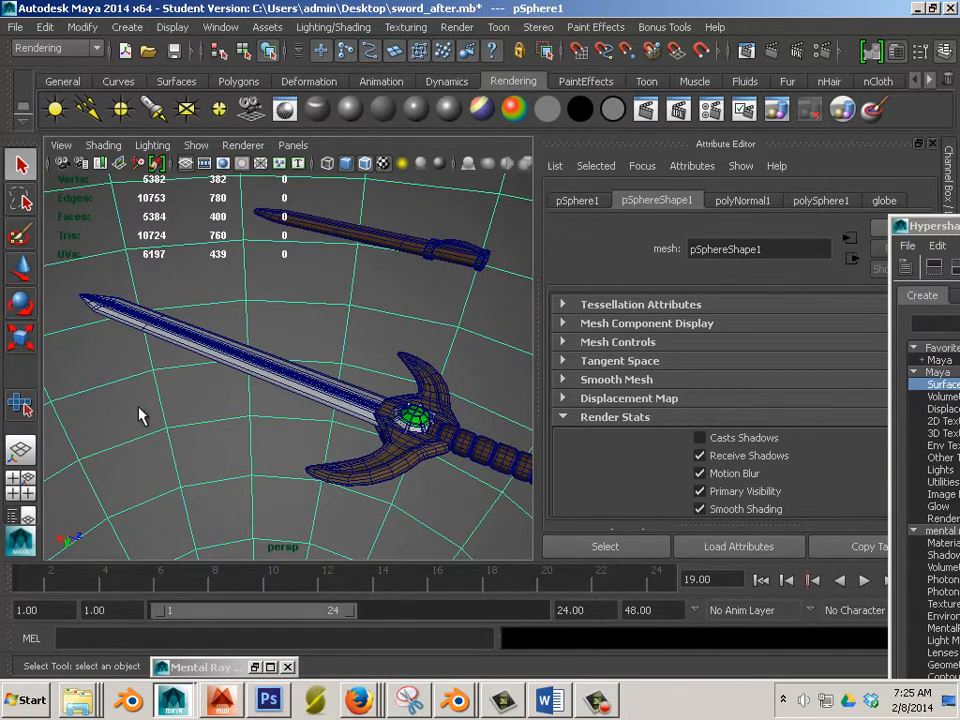
- Create a directional light and move it away from the sword blade into the open space inside the sphere
alt+middle_drag(186, 392, 294, 343)
alt+right_drag(294, 343, 211, 205)
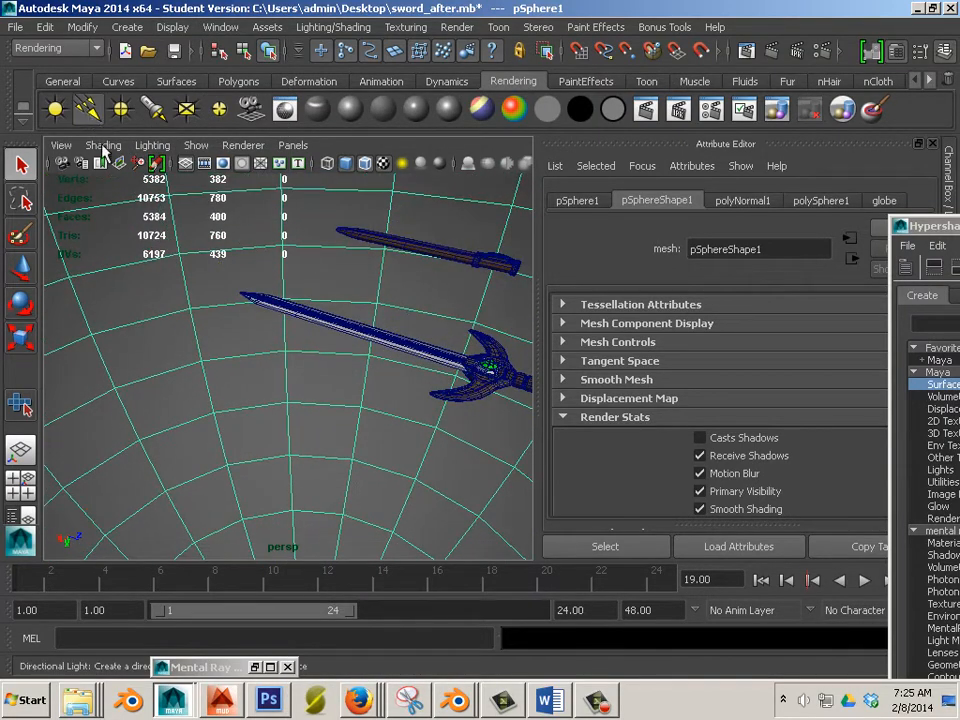
click(88, 108)
key(f)
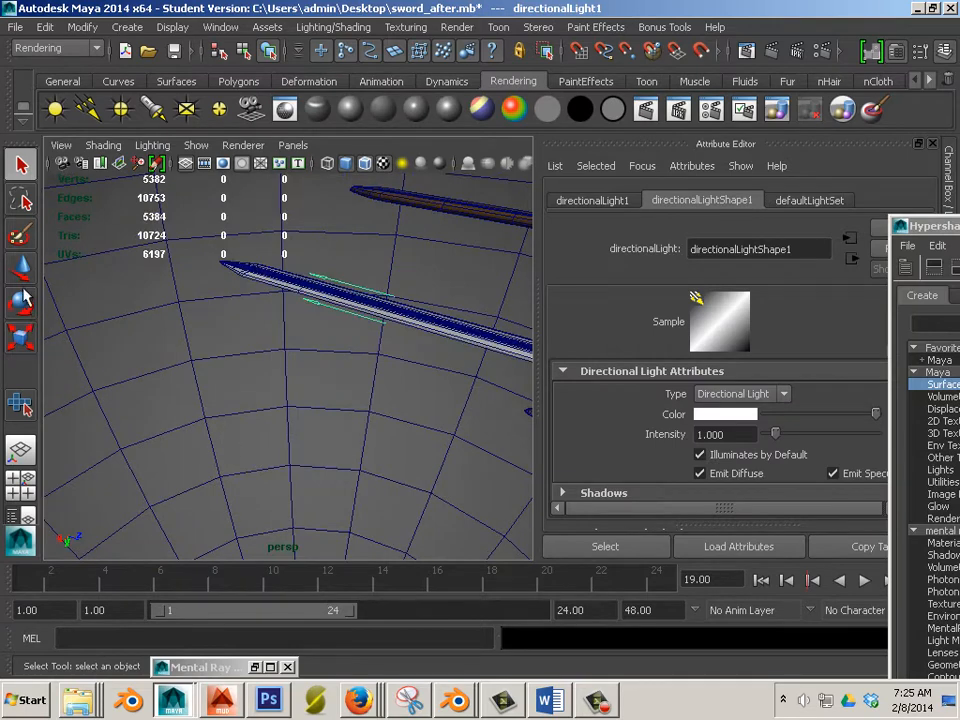
key(w)
drag(317, 324, 128, 466)
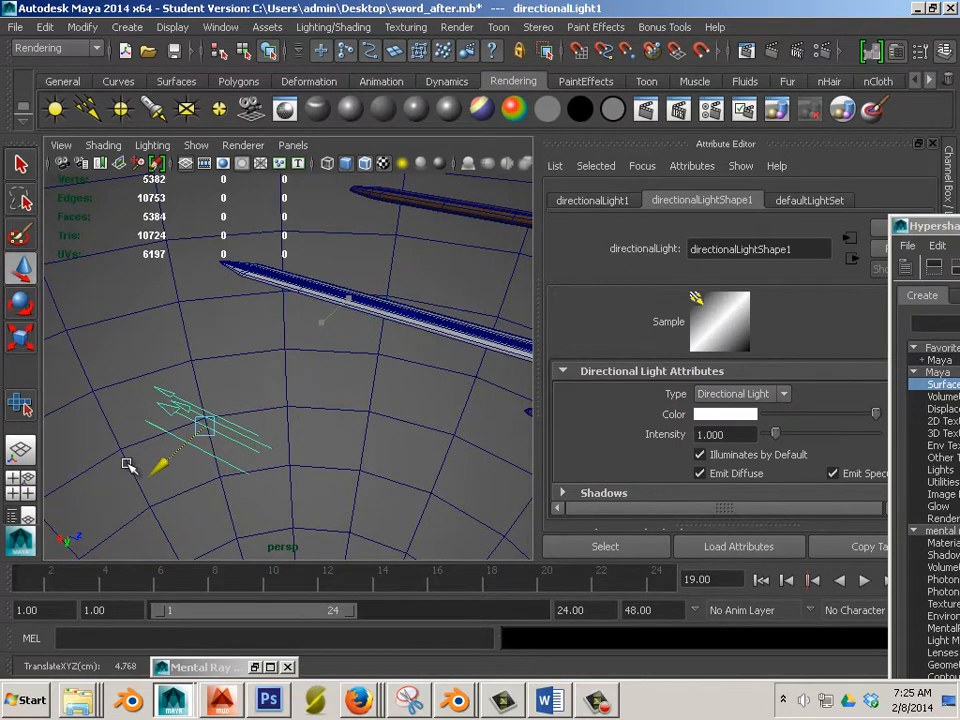
- Set the directional light's intensity to 0.25
drag(743, 438, 657, 440)
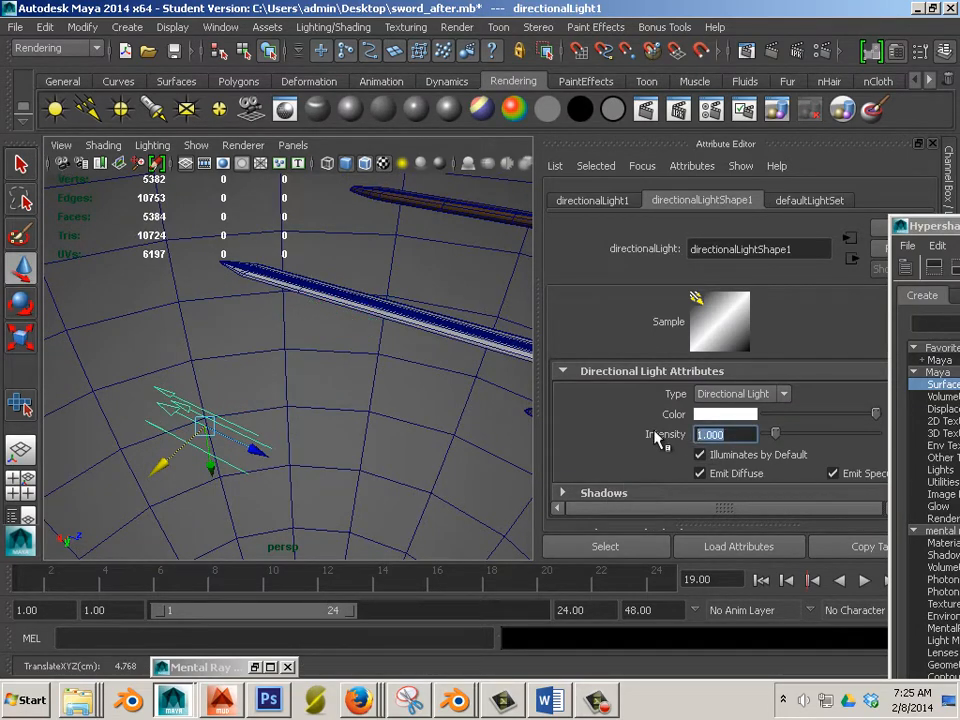
text(.25)
key(Return)
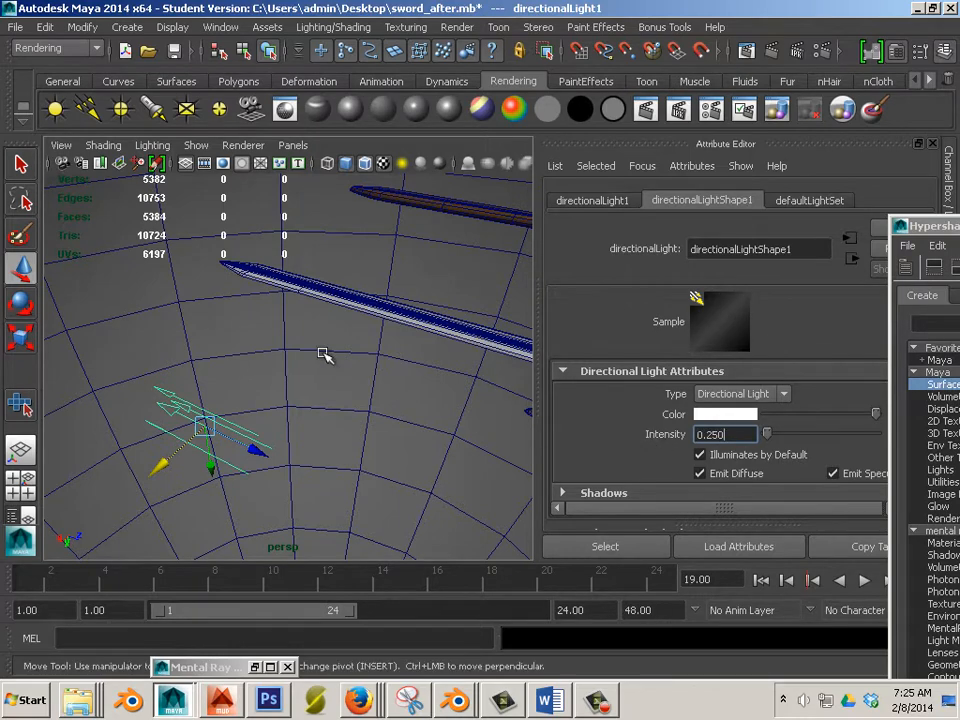
- Rotate the directional light so its arrows stand upright in the perspective view, and keep the light selected
key(e)
drag(206, 369, 281, 487)
click(366, 396)
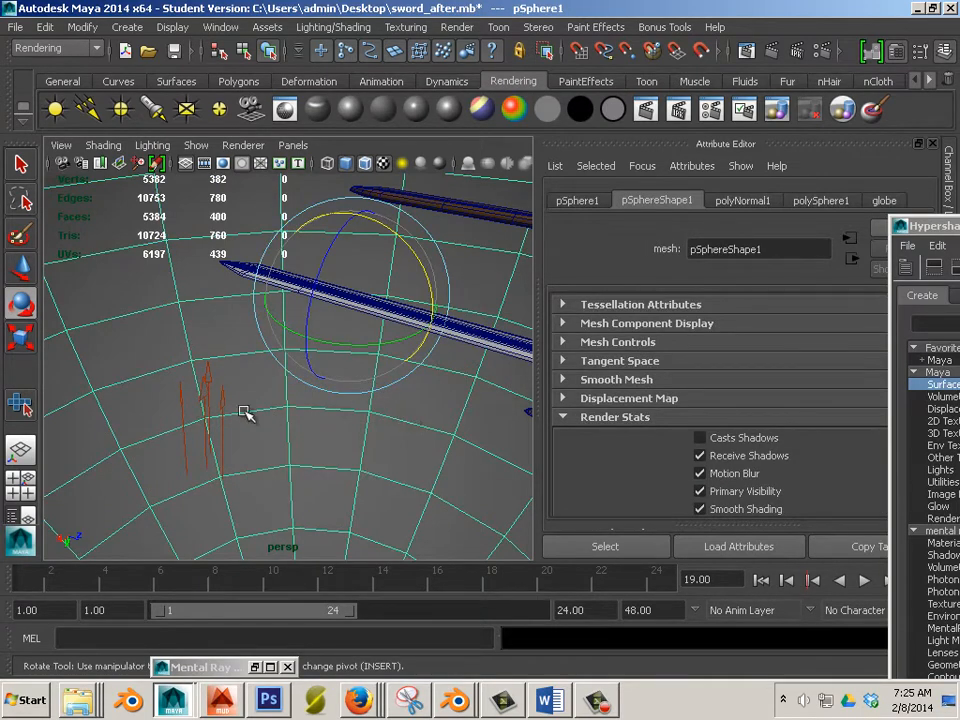
click(213, 393)
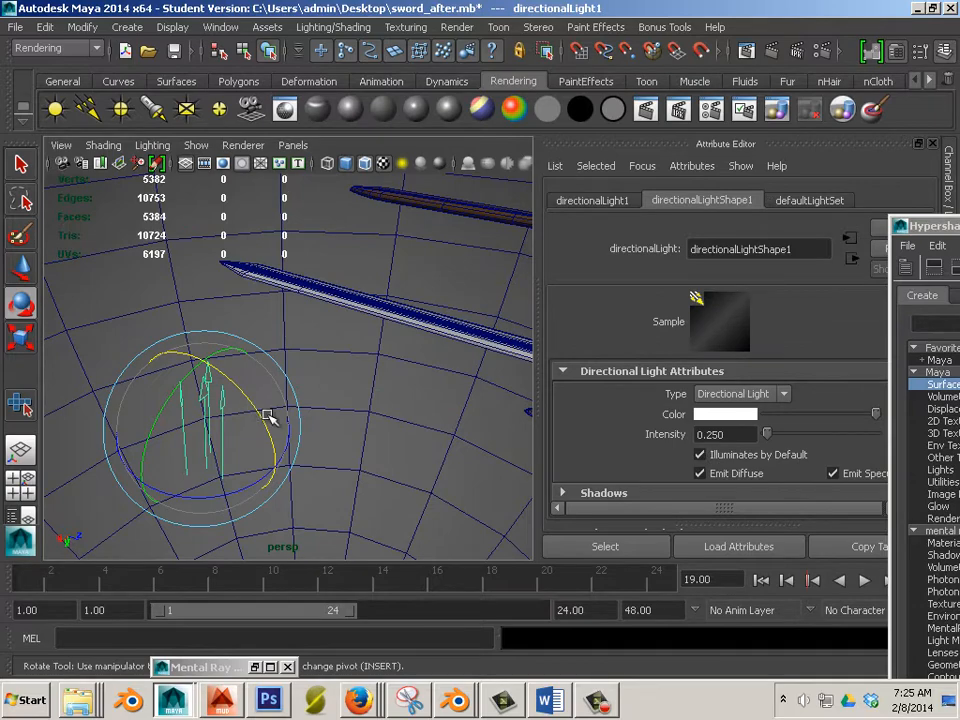
- Duplicate the directional light and rotate the copy so its arrows point downward, opposite the original light
alt+drag(317, 435, 252, 404)
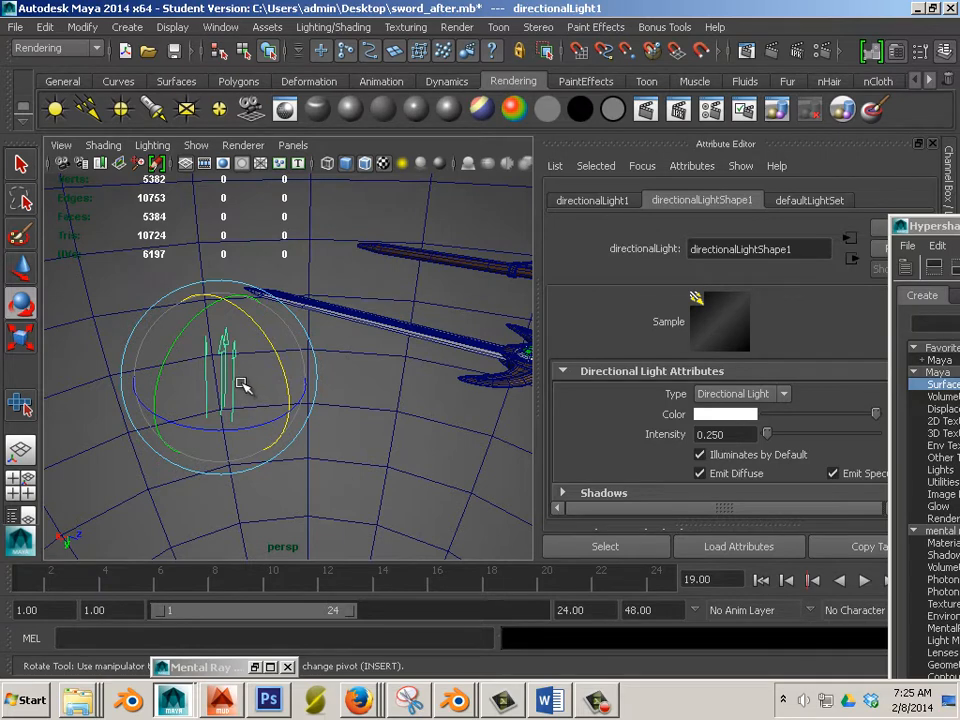
key(ctrl+d)
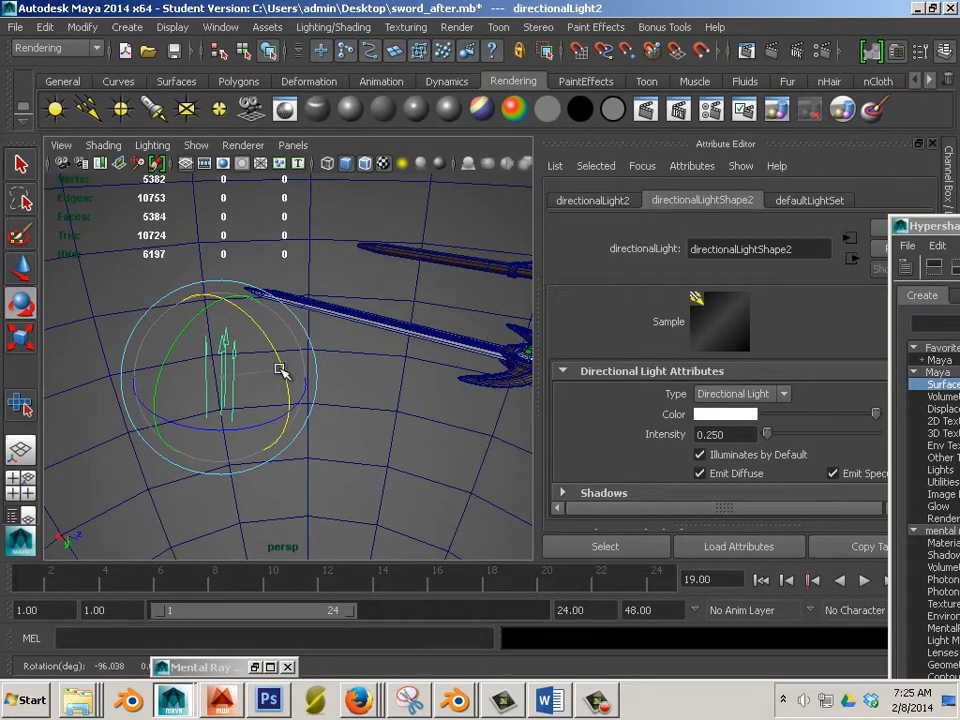
drag(279, 369, 110, 423)
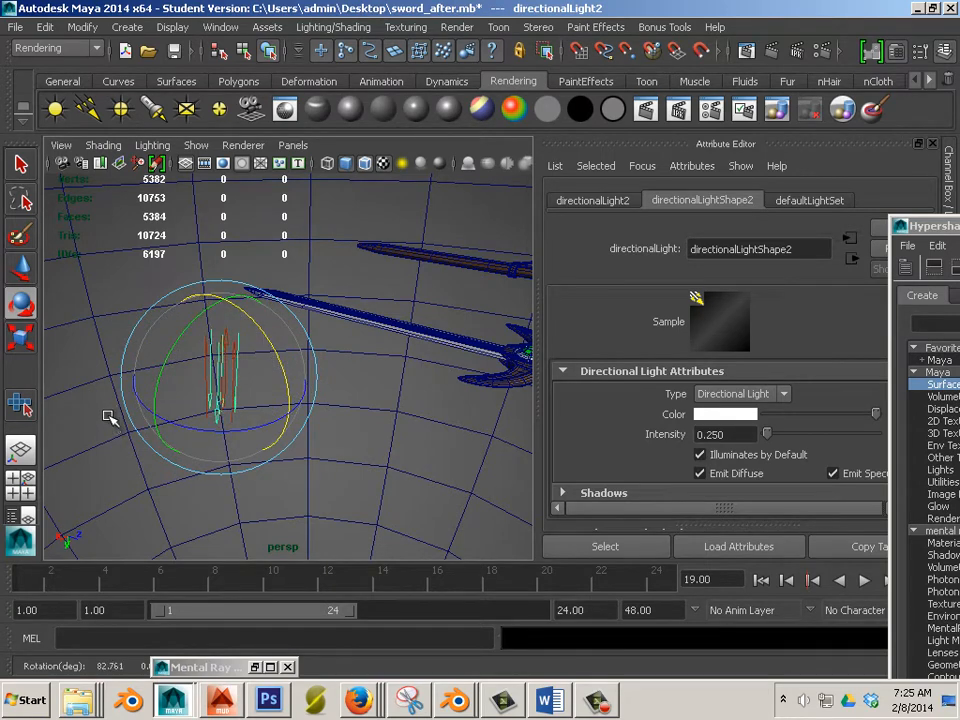
- Duplicate the directional light twice more and rotate the copies to shine sideways along the same slanted axis in opposite directions
key(ctrl+d)
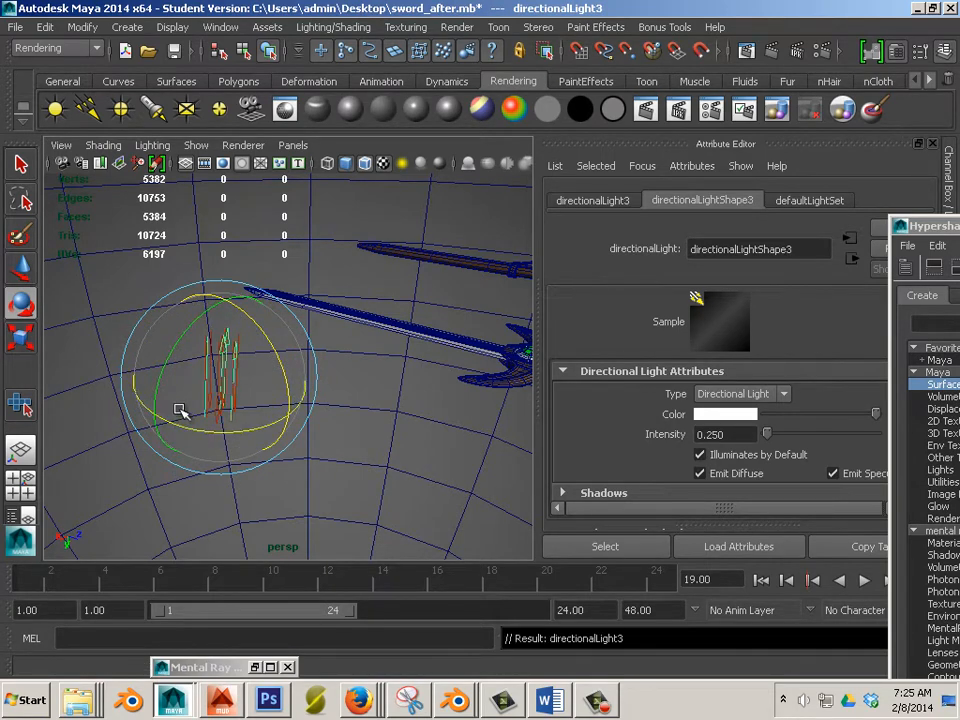
drag(161, 386, 278, 329)
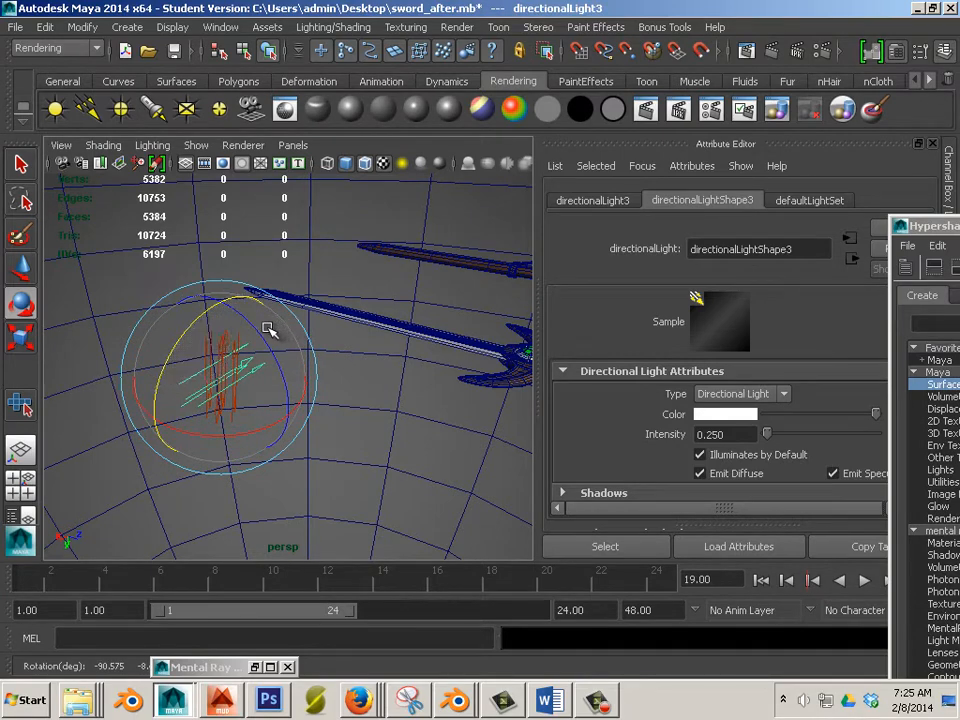
key(ctrl+d)
drag(206, 317, 467, 403)
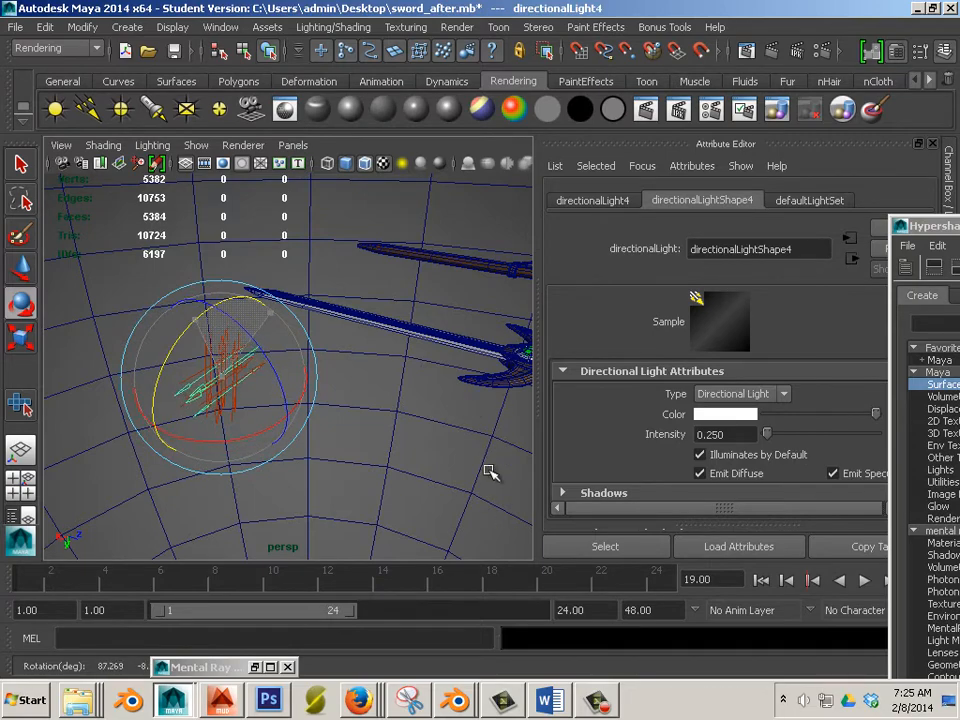
drag(490, 472, 170, 371)
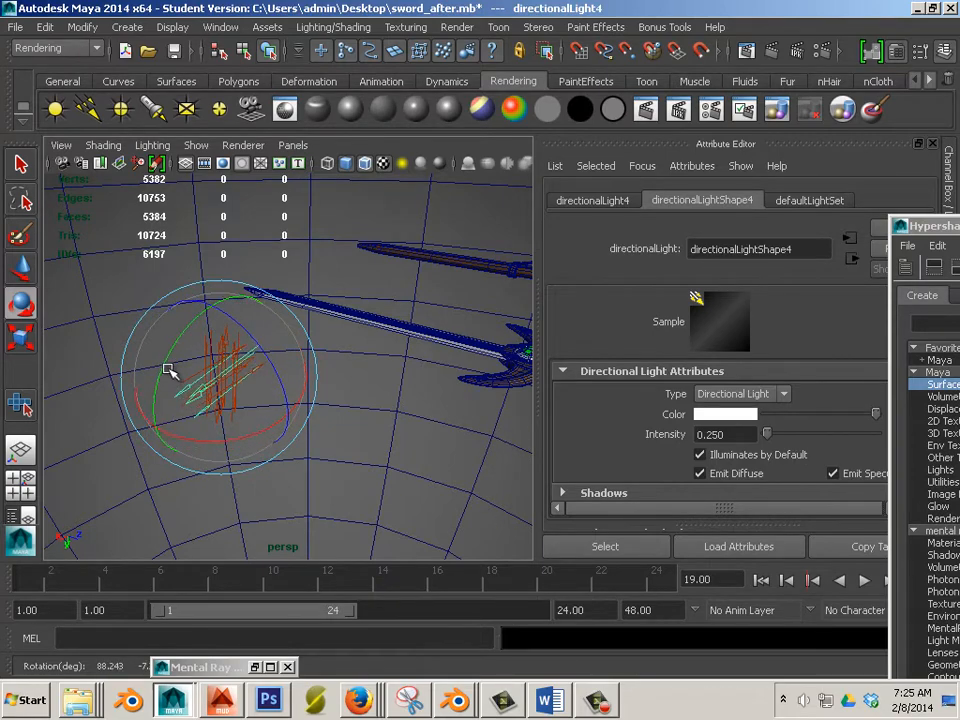
- Render the perspective view of the sword's hilt and guard with mental ray to check the lighting, and close the render
alt+drag(251, 414, 300, 460)
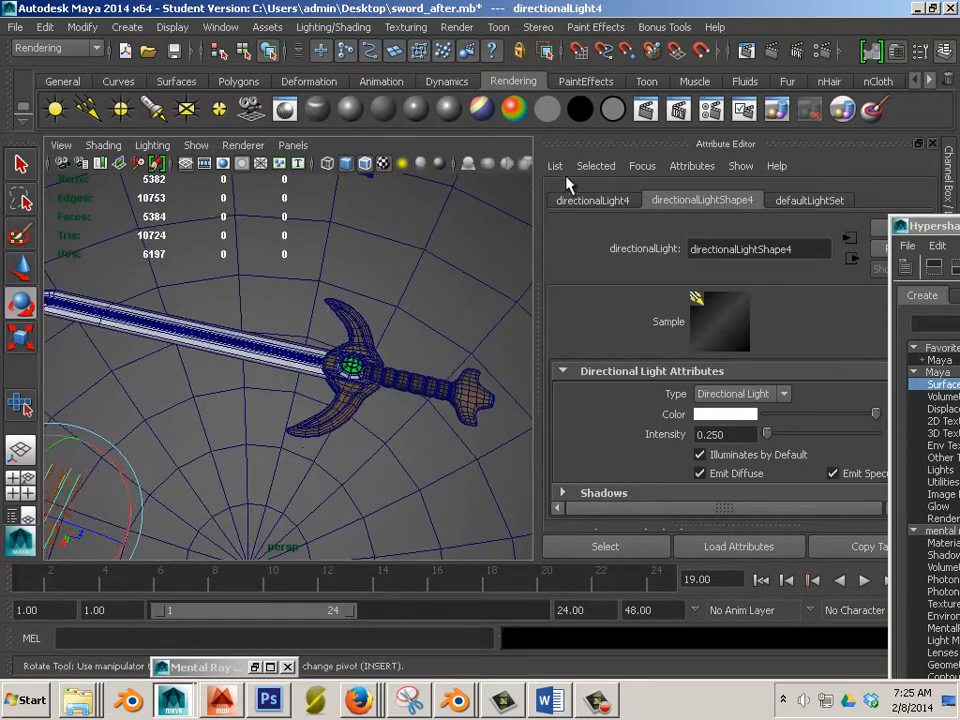
click(648, 114)
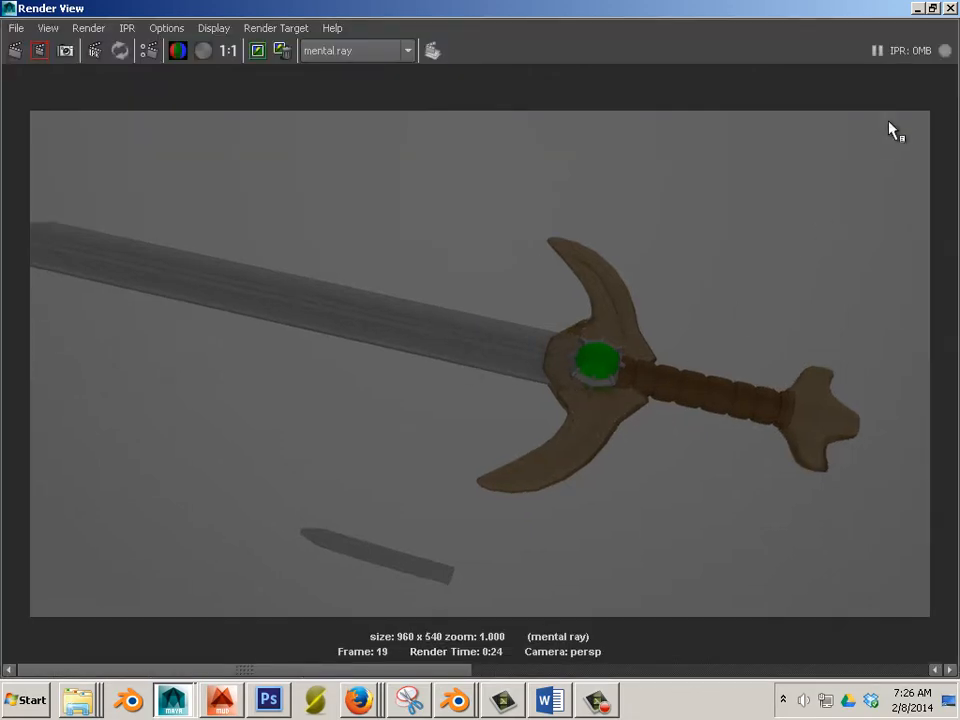
click(950, 8)
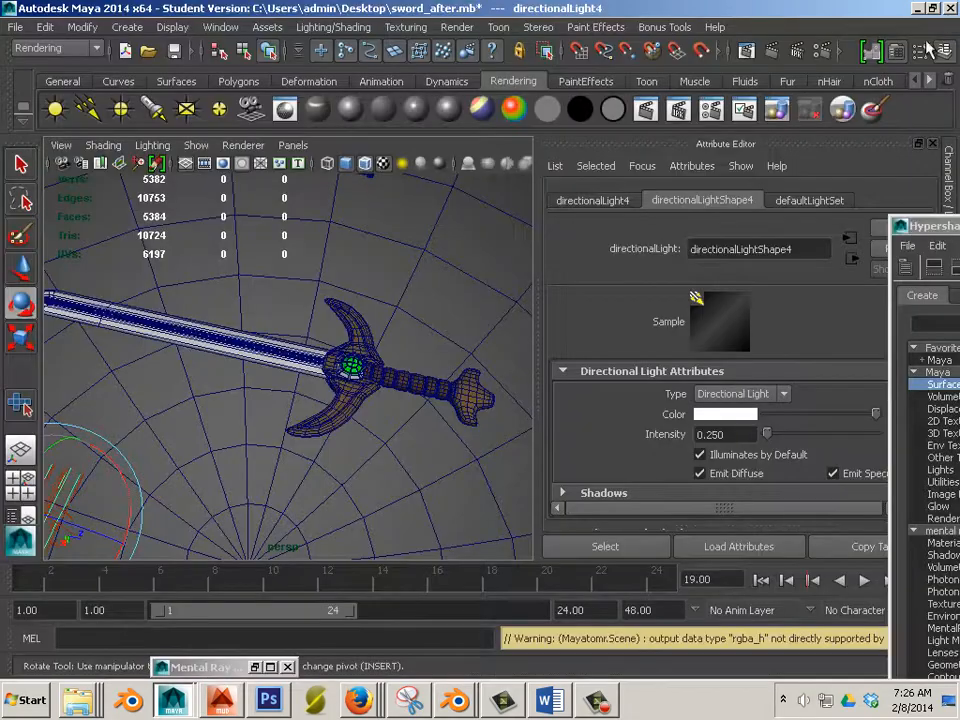
- Add two more directional light duplicates and rotate them to point in opposite directions across the existing light arrows
alt+drag(266, 416, 376, 390)
key(ctrl+d)
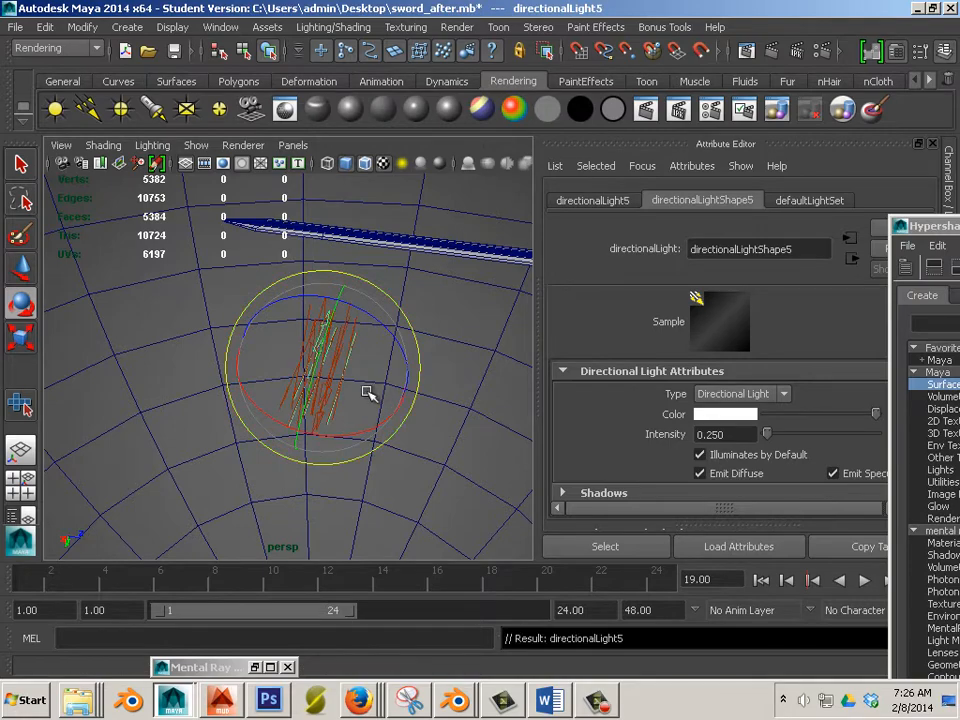
drag(377, 437, 465, 350)
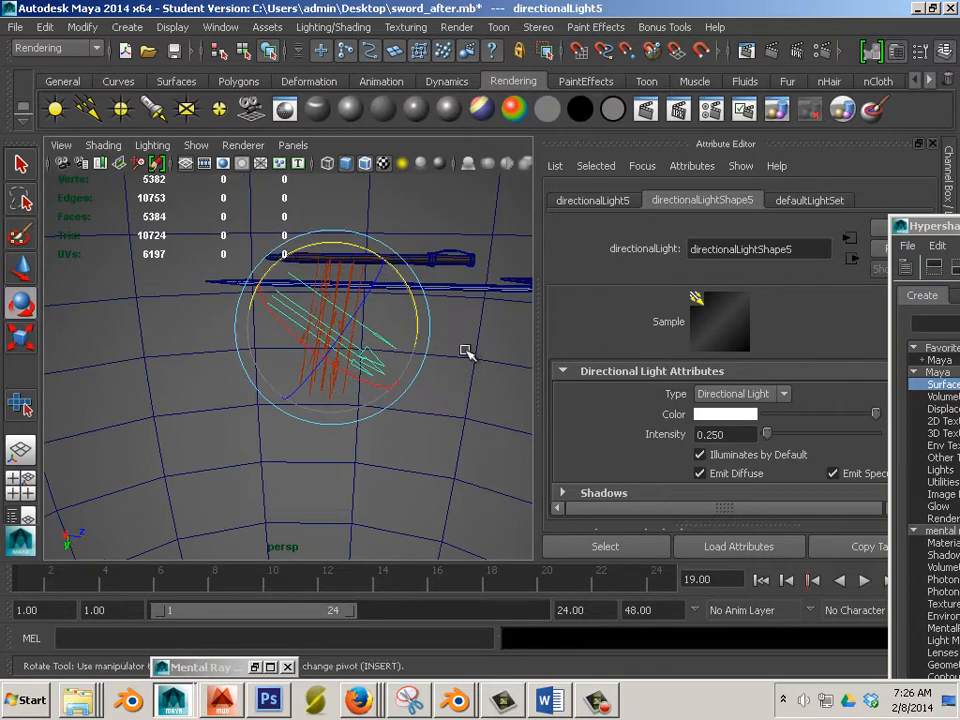
key(ctrl+d)
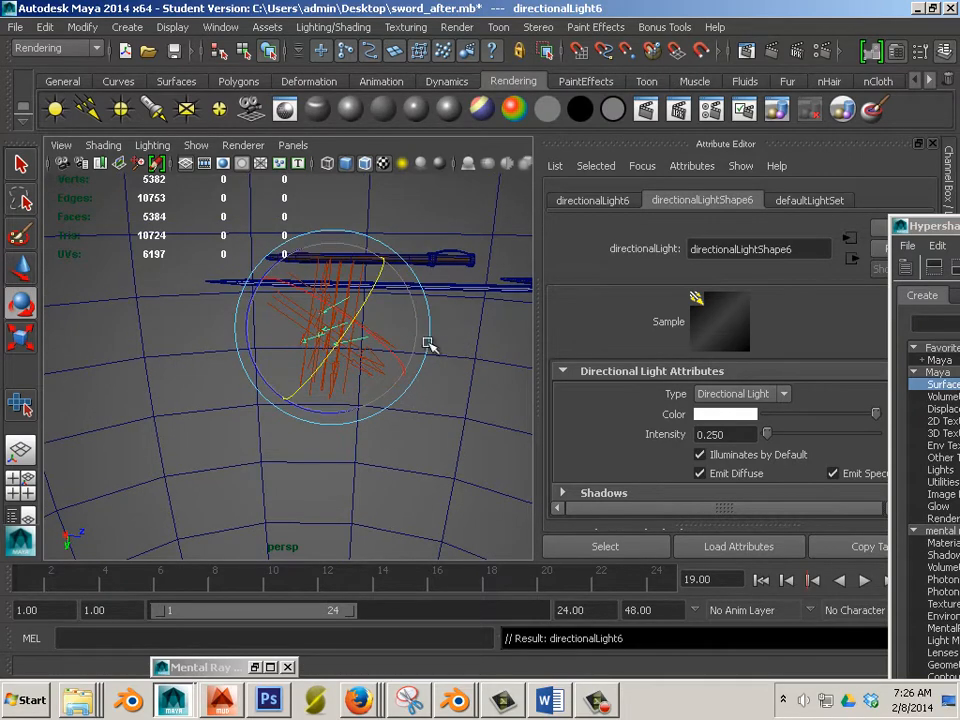
drag(349, 301, 362, 320)
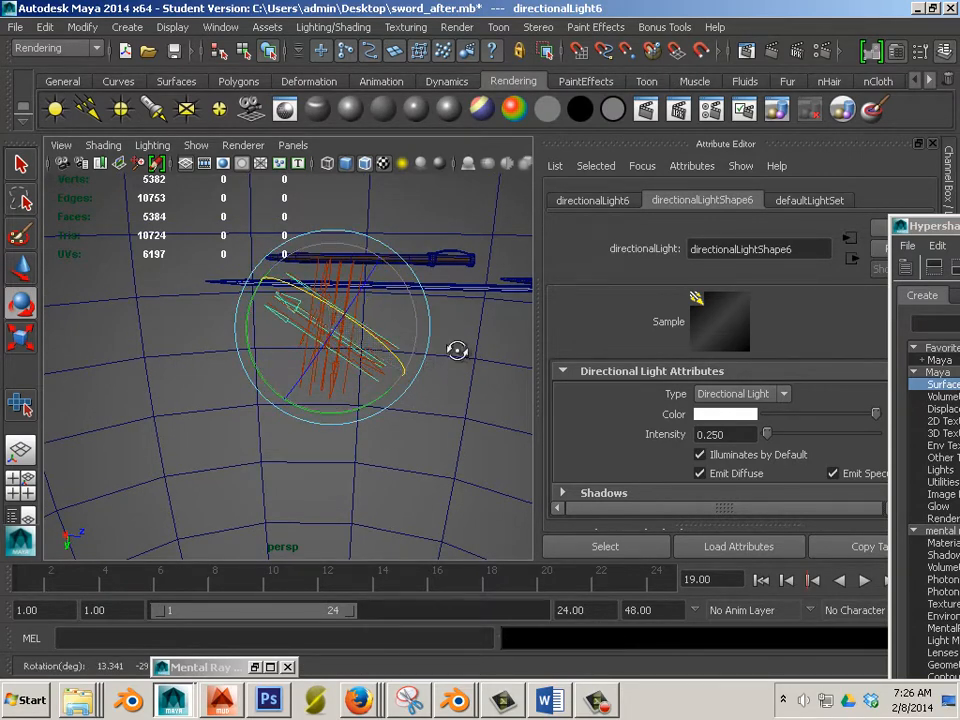
- Examine the sword and the cluster of directional lights inside the sphere from several angles
alt+drag(457, 350, 366, 389)
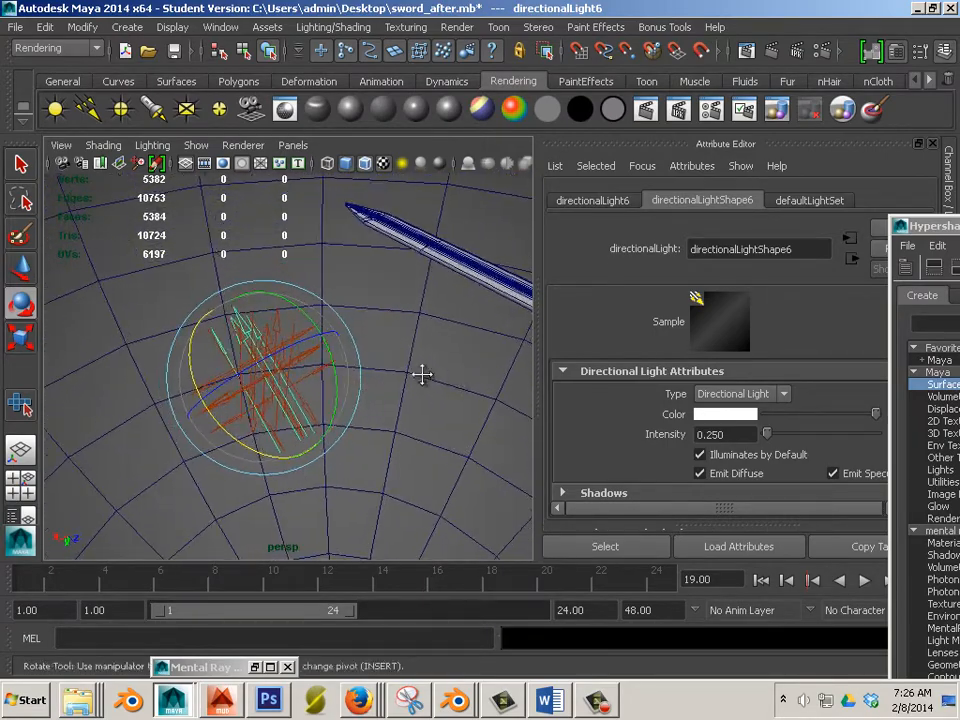
alt+drag(421, 374, 122, 287)
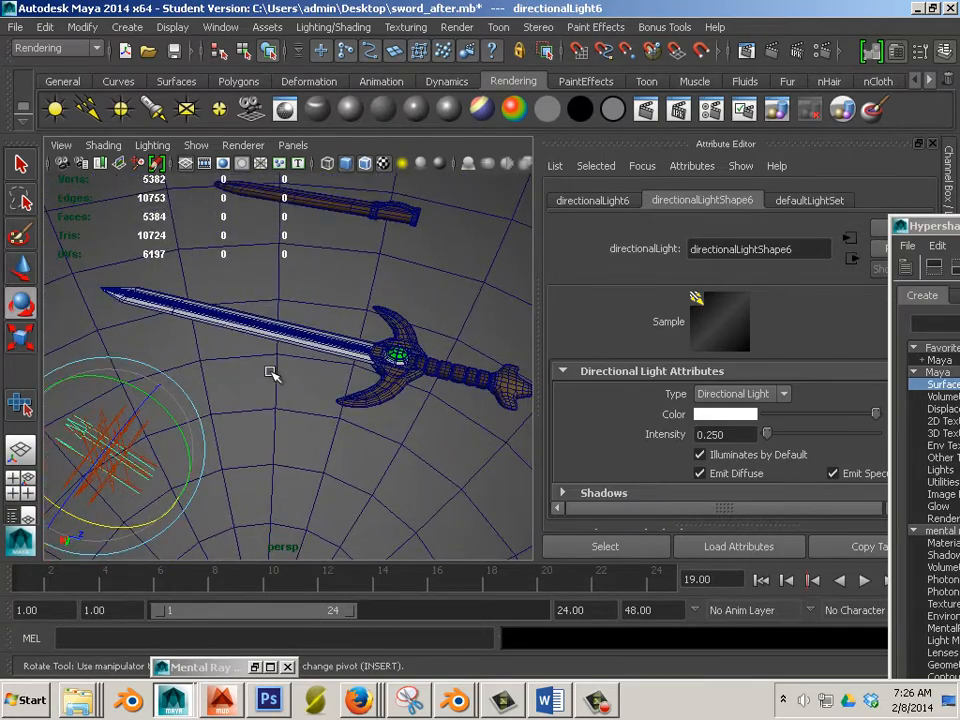
alt+middle_drag(270, 372, 197, 371)
alt+drag(193, 376, 133, 336)
alt+right_drag(133, 336, 238, 341)
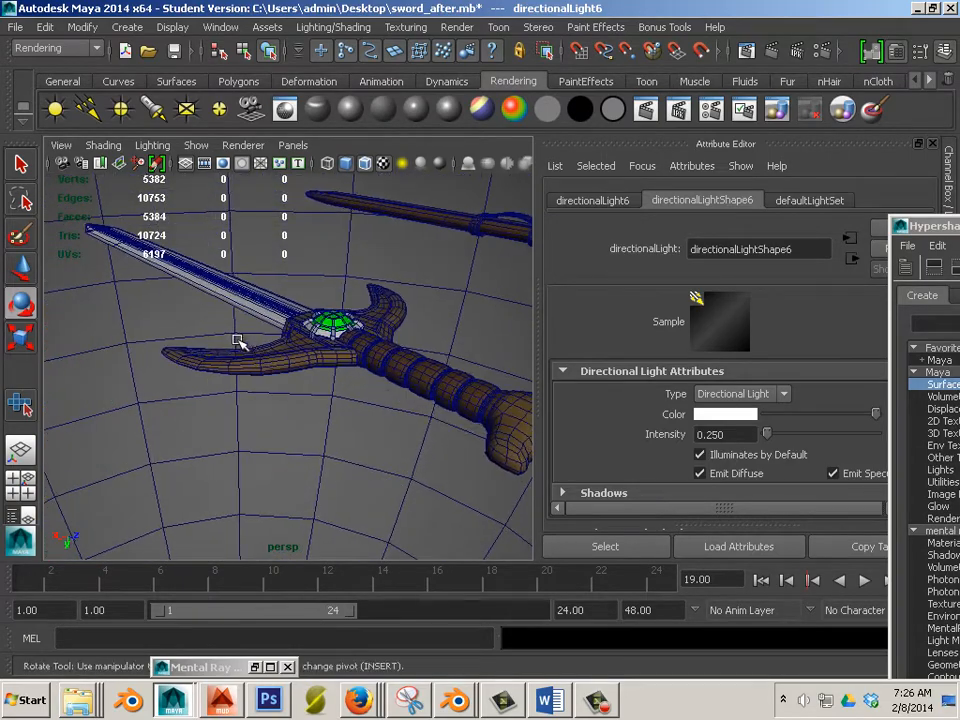
alt+drag(238, 341, 251, 360)
alt+right_drag(251, 360, 189, 339)
mouse_move(189, 339)
alt+mouse_down()
mouse_move(176, 344)
mouse_move(199, 342)
alt+mouse_up()
- Select the sword mesh for baking
click(344, 375)
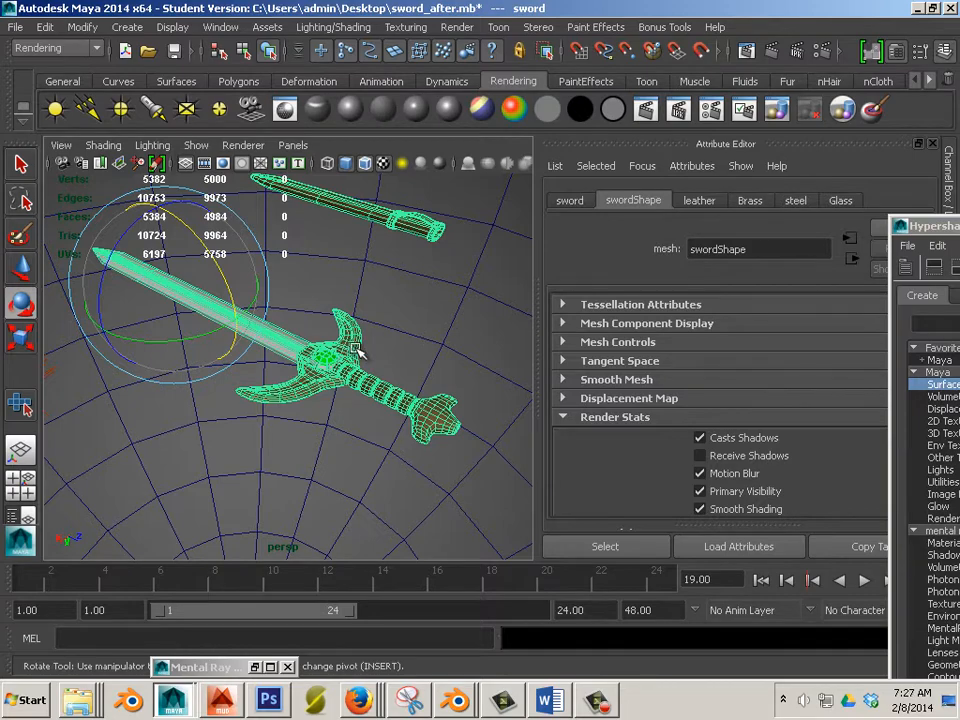
scroll(356, 348, up, 4)
scroll(360, 348, down, 4)
scroll(362, 354, up, 4)
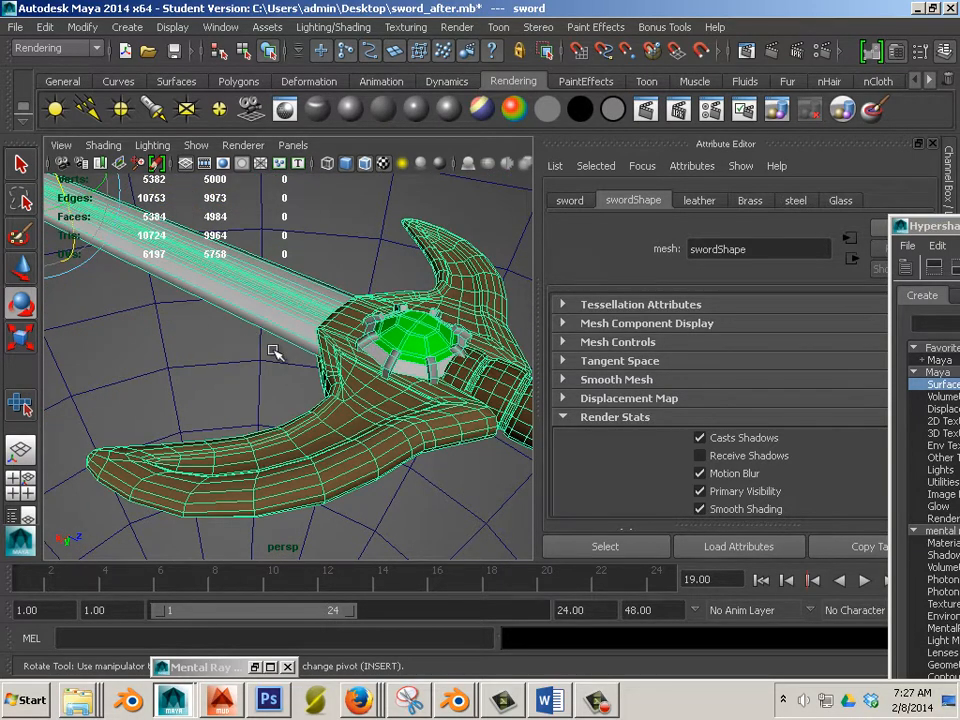
click(328, 396)
click(366, 441)
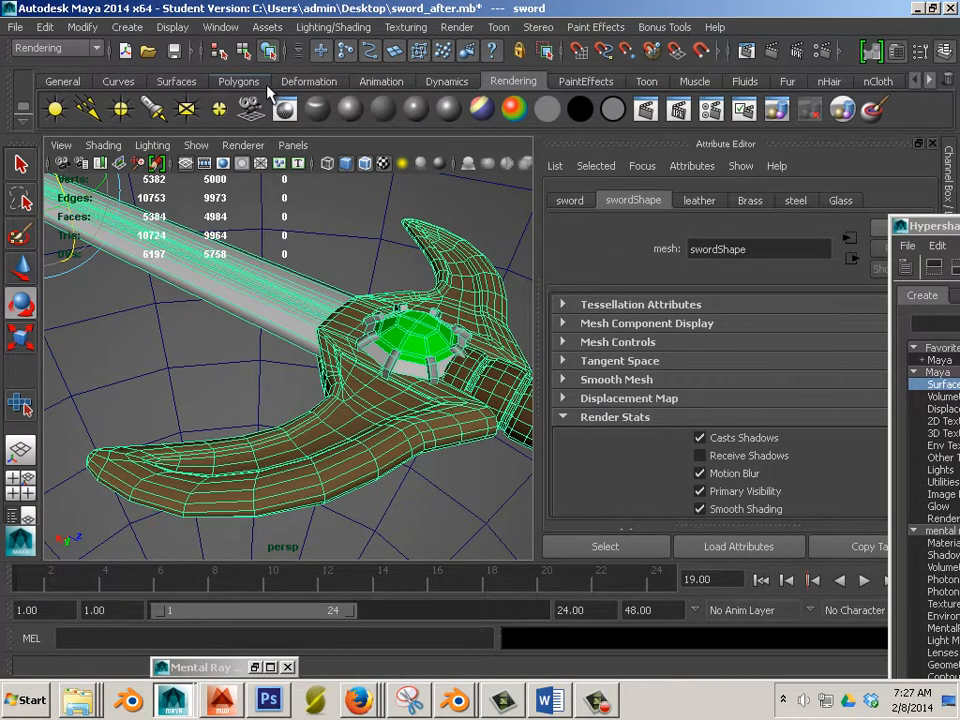
click(320, 28)
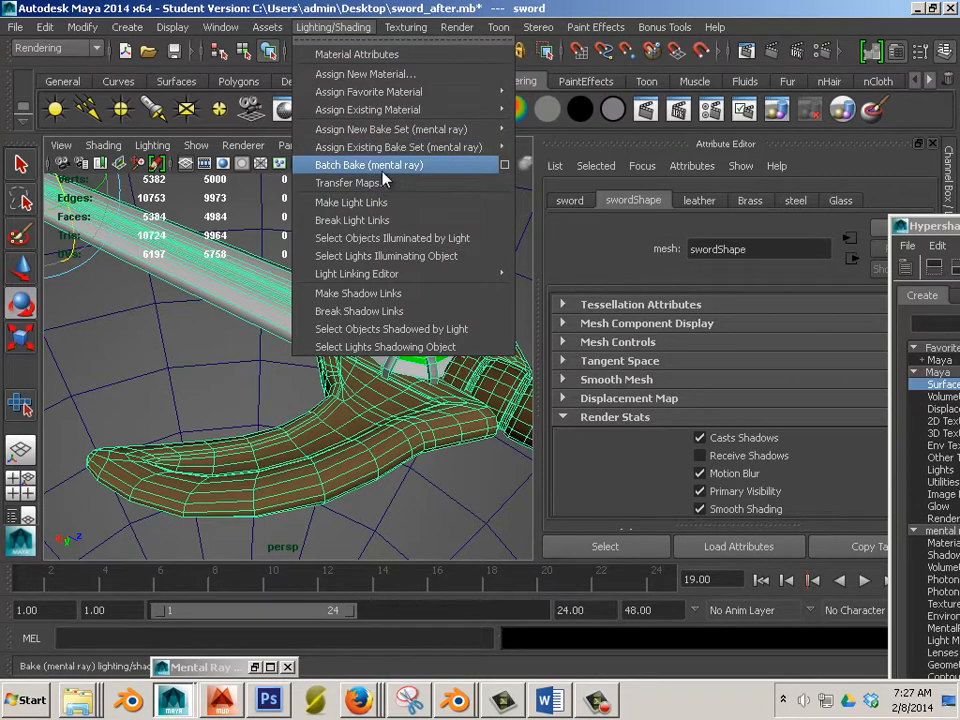
click(505, 165)
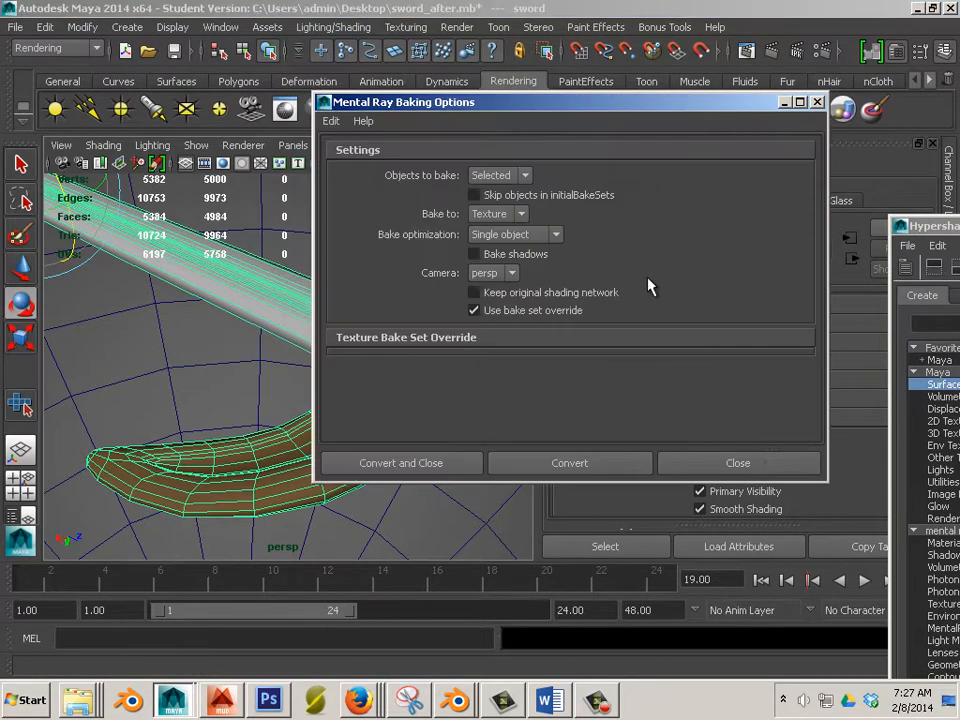
click(817, 102)
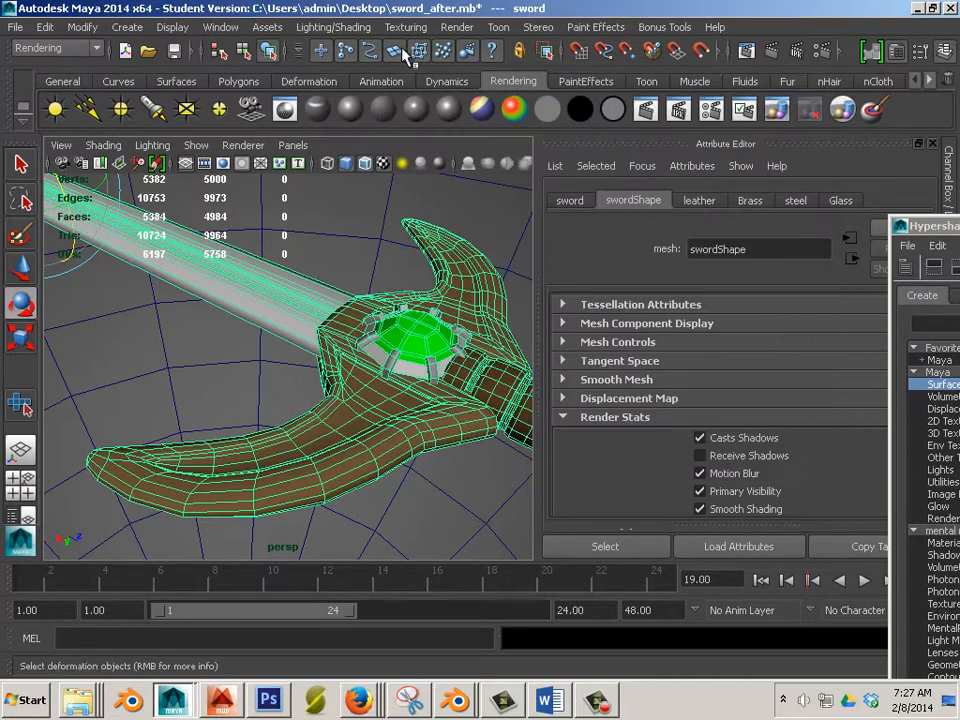
- Review the mental ray batch bake options and bake the selected sword to a 256 by 256 Light and color texture prefixed sword_cm
click(305, 29)
click(505, 166)
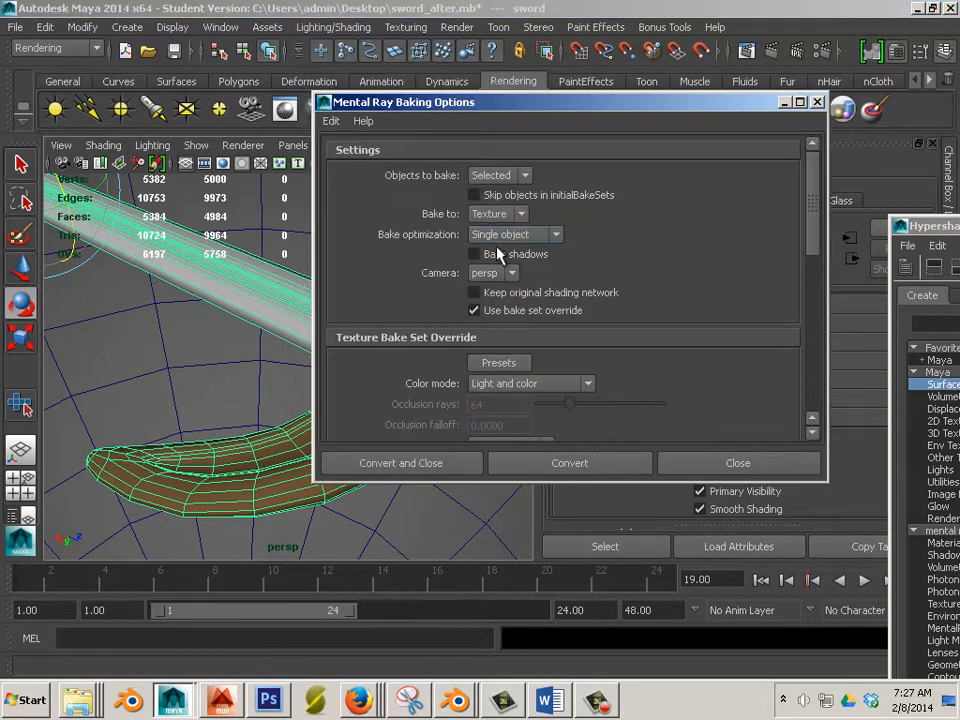
scroll(590, 277, down, 3)
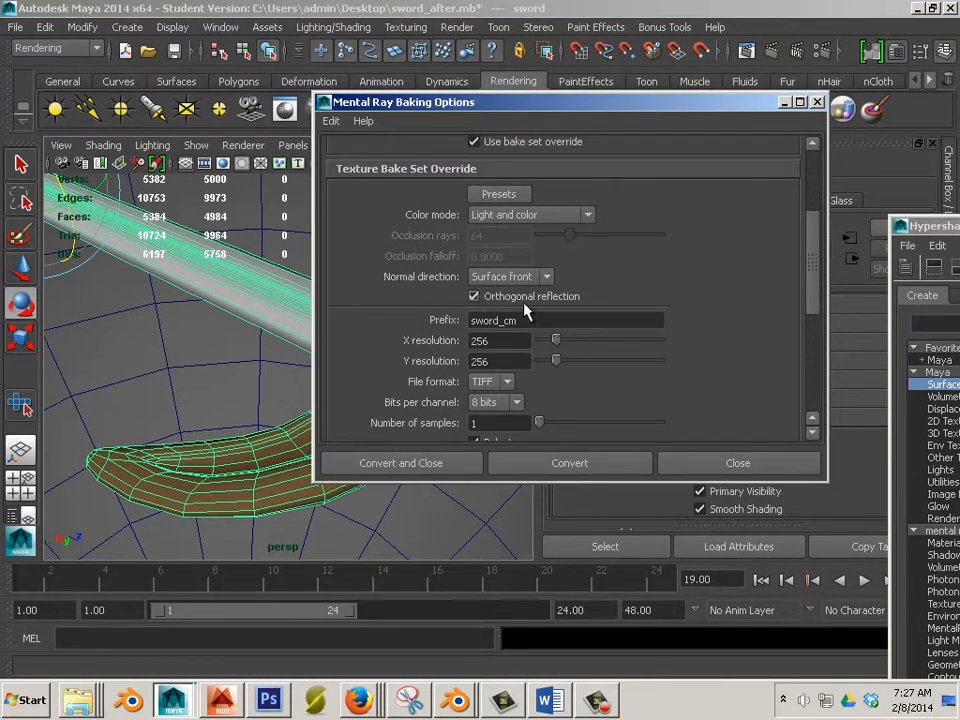
scroll(494, 340, down, 2)
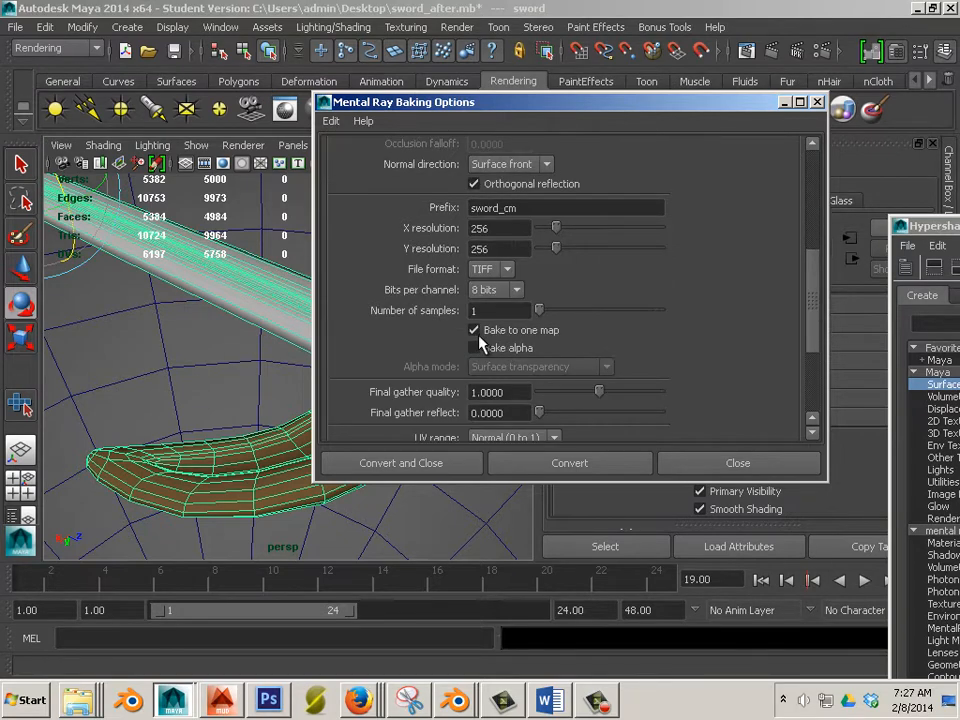
scroll(535, 374, down, 3)
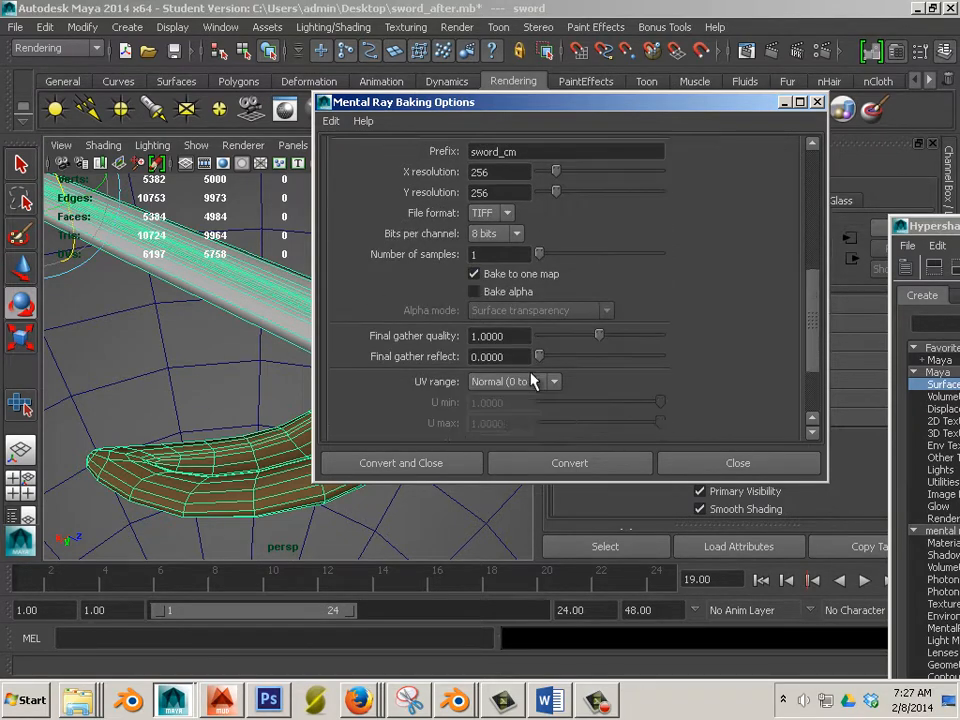
scroll(490, 355, up, 3)
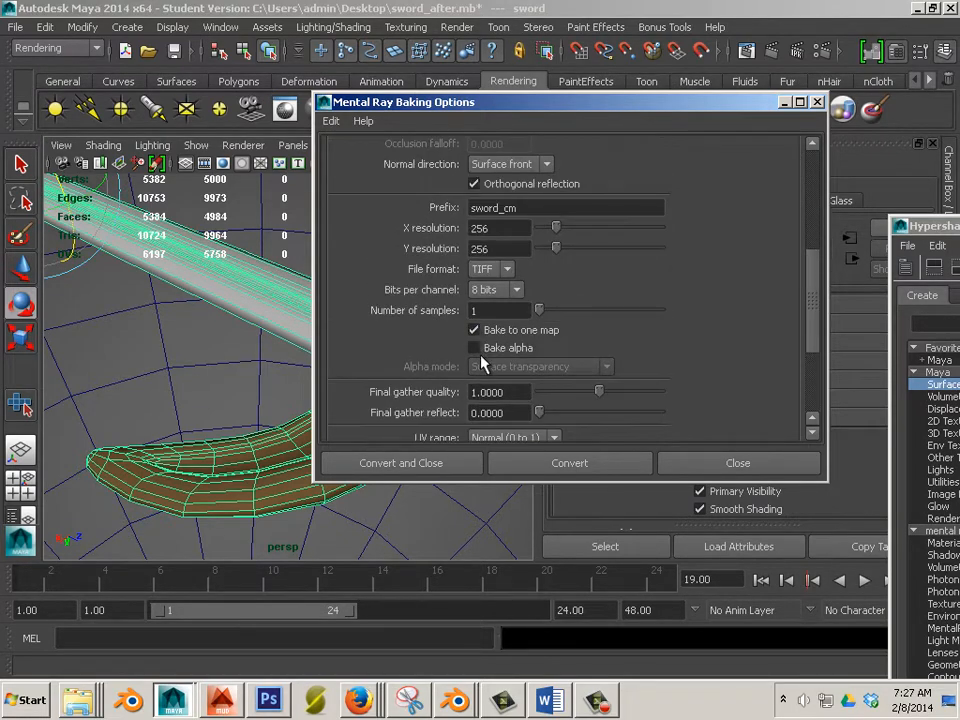
scroll(481, 364, up, 3)
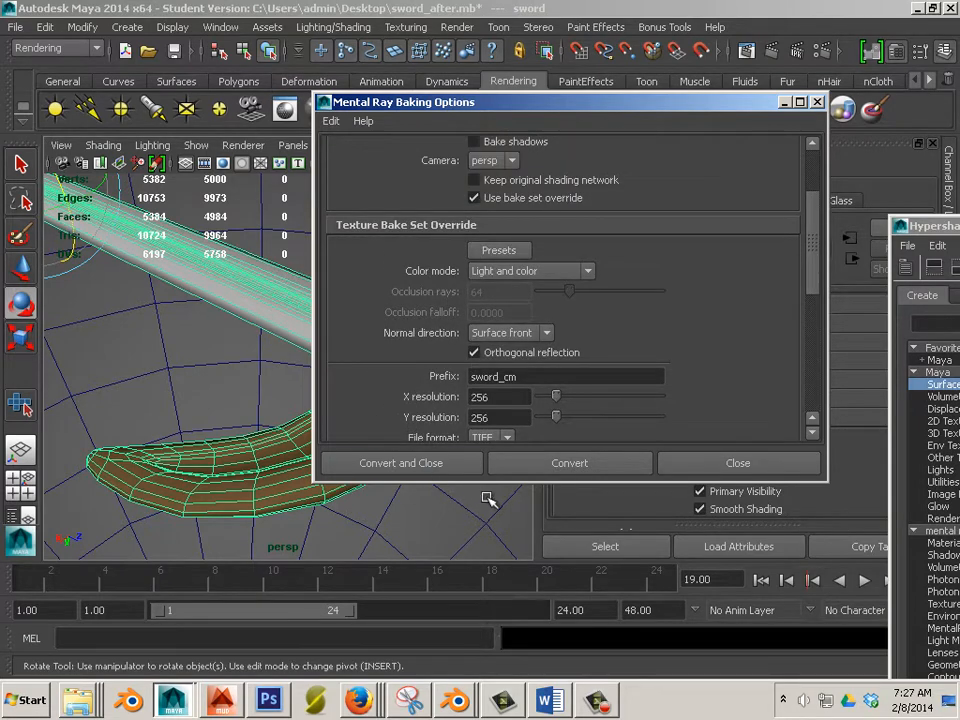
click(530, 468)
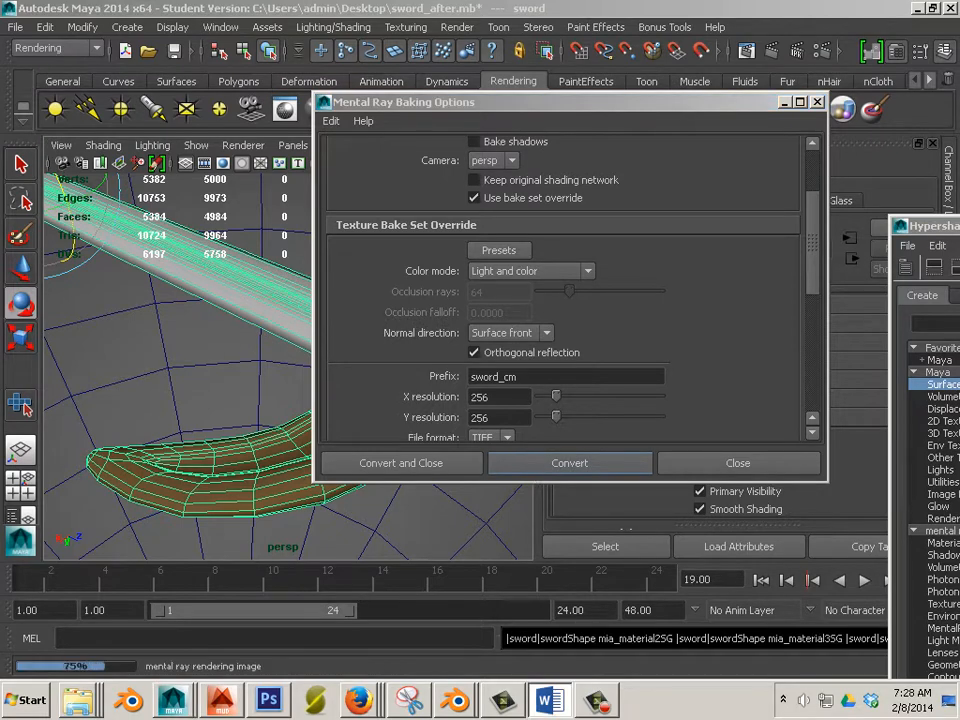
- Turn on textured shaded display and dismiss the baking options to check the baked result on the sword's guard
key(6)
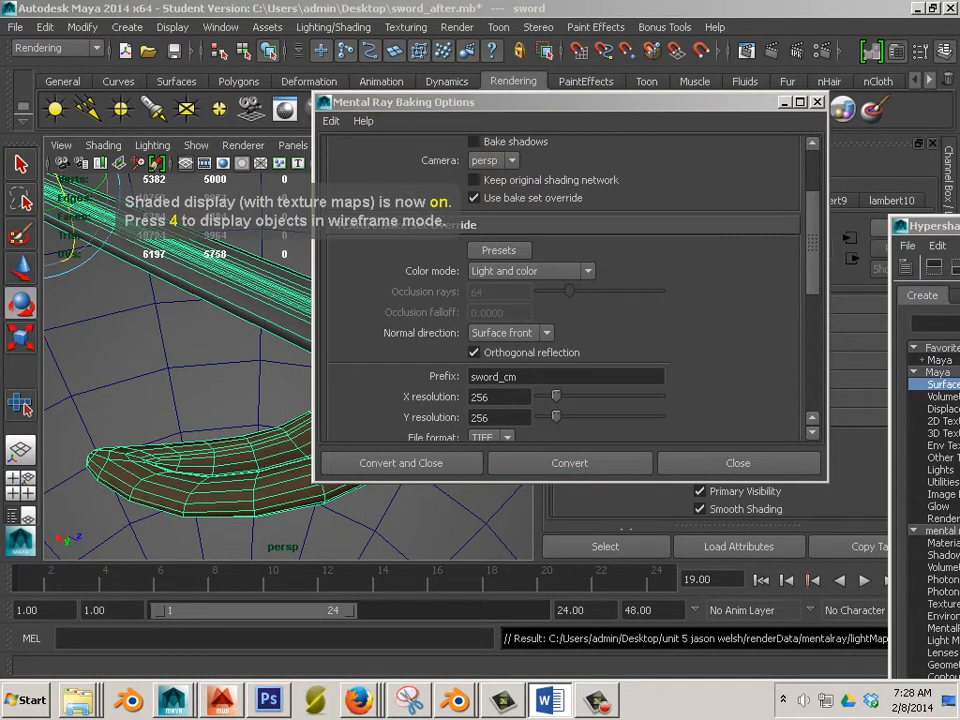
click(818, 102)
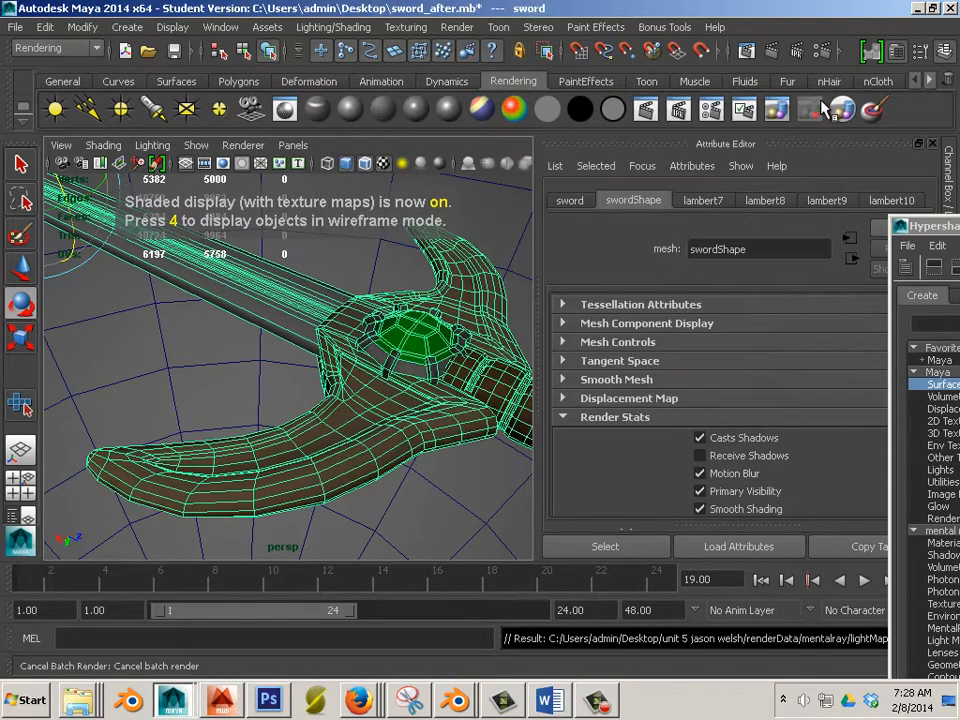
alt+drag(375, 446, 366, 398)
alt+middle_drag(366, 398, 336, 418)
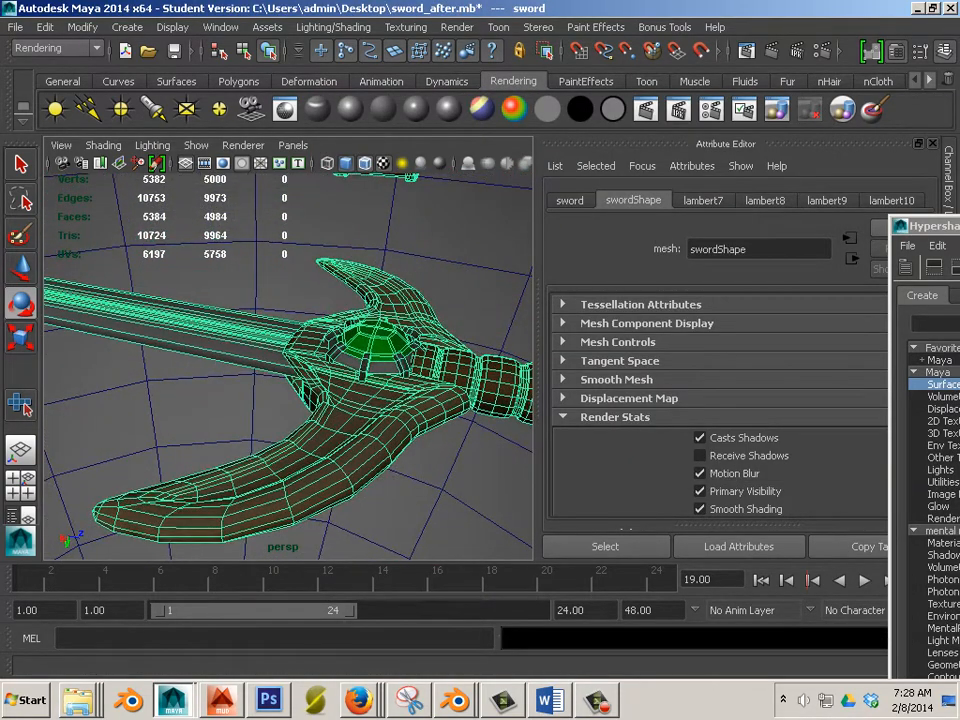
- Open the baked sword_cm texture for editing in Photoshop, check it there, and return to Maya with the Hypershade dismissed
drag(957, 225, 304, 169)
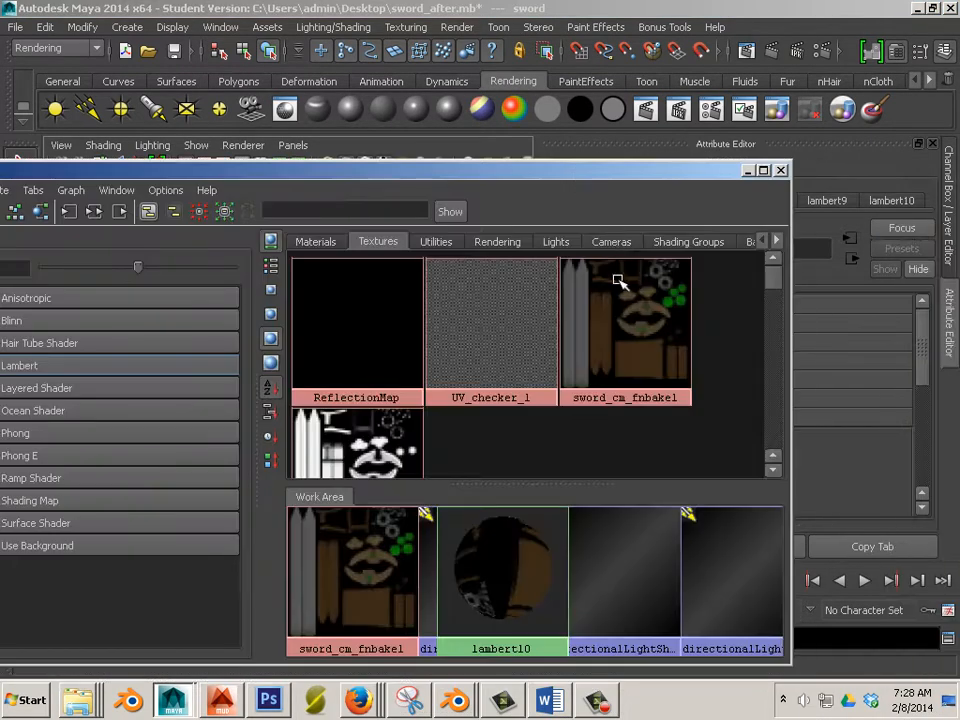
click(606, 308)
right_click(607, 313)
right_drag(607, 313, 686, 336)
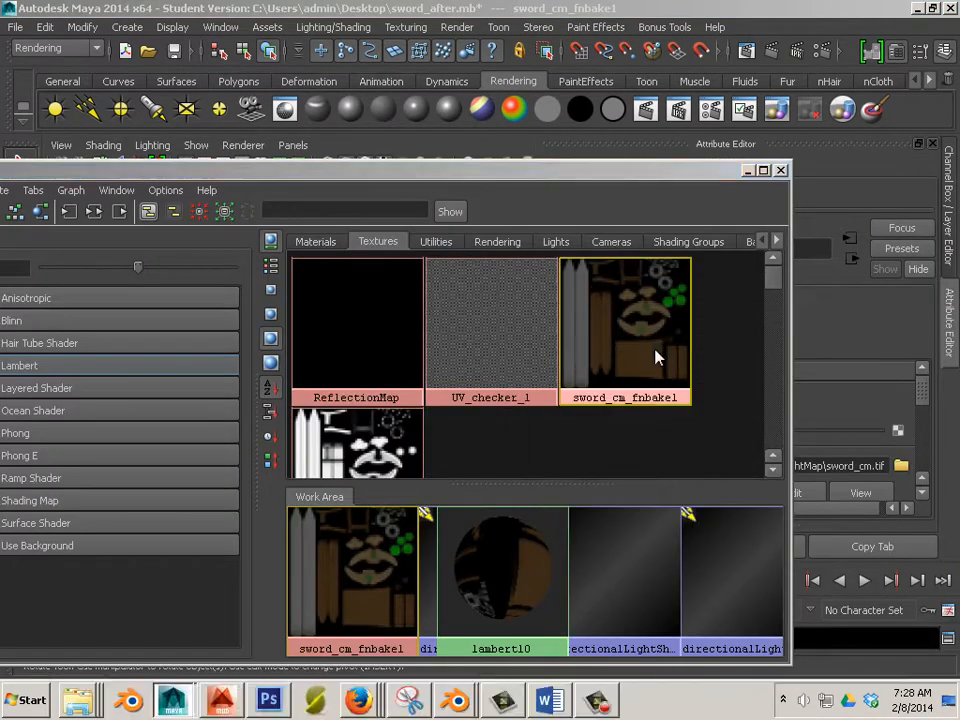
click(524, 281)
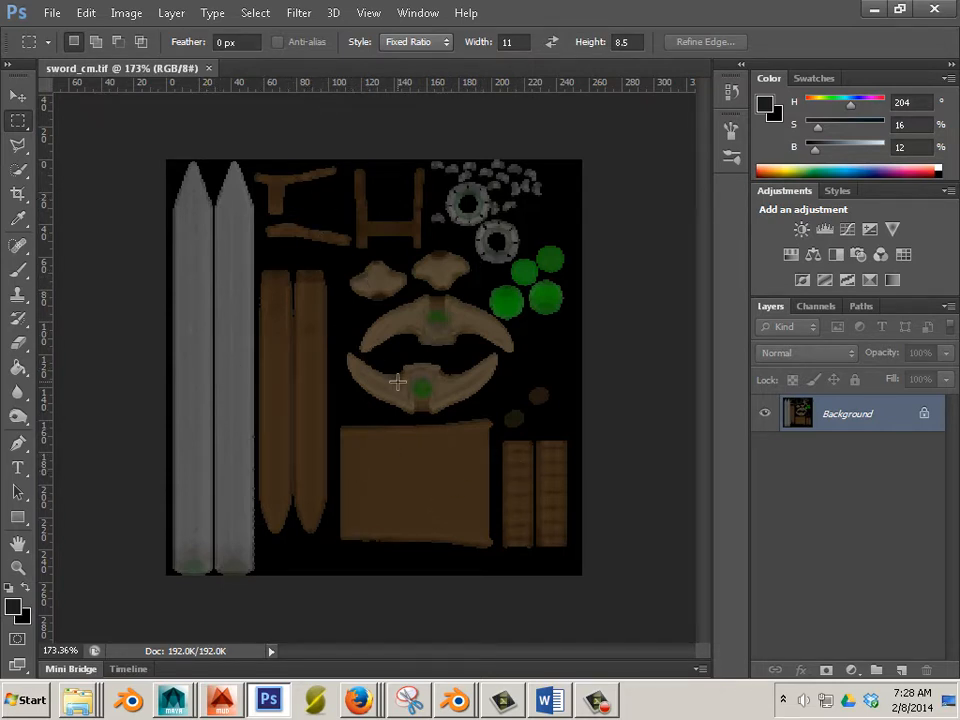
click(876, 10)
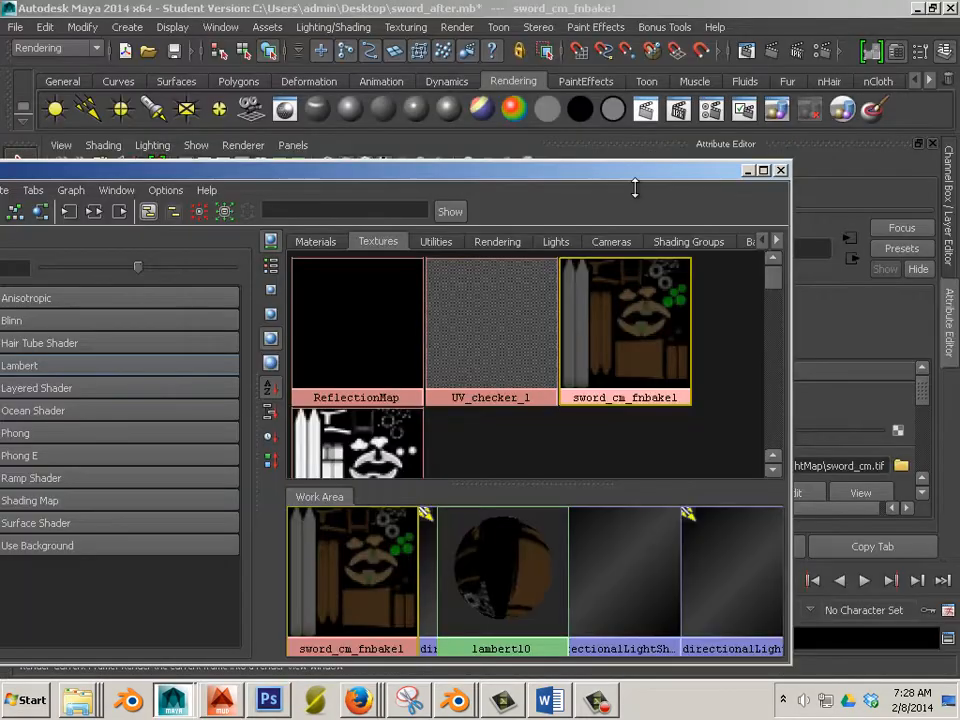
click(781, 171)
- Reopen the sword_after.mb scene without saving the current changes and dismiss the Hypershade
click(16, 27)
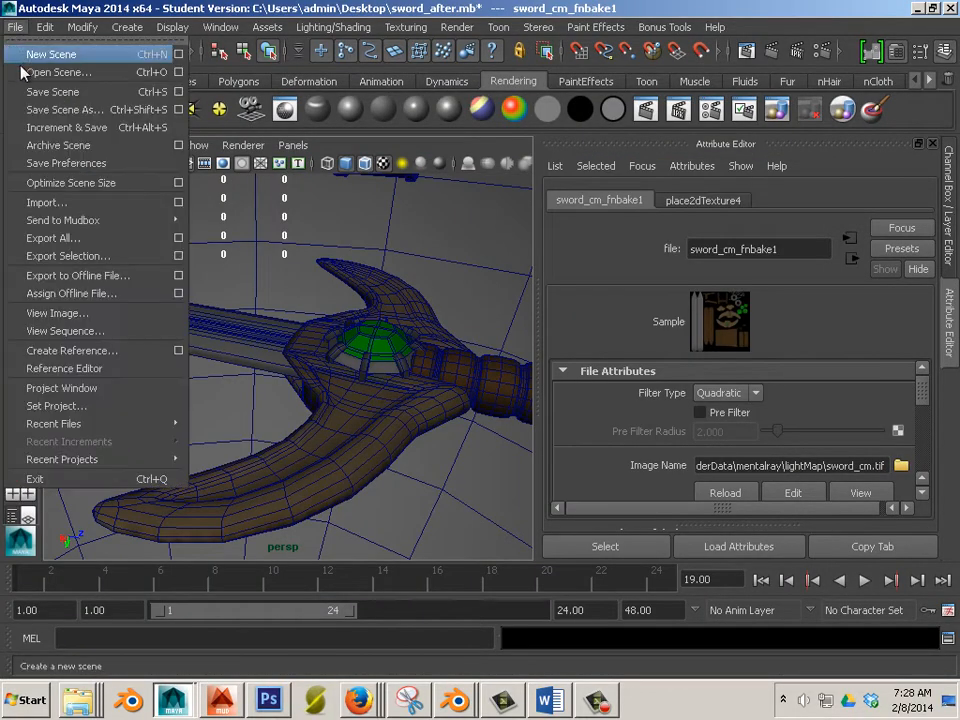
click(22, 72)
double_click(192, 302)
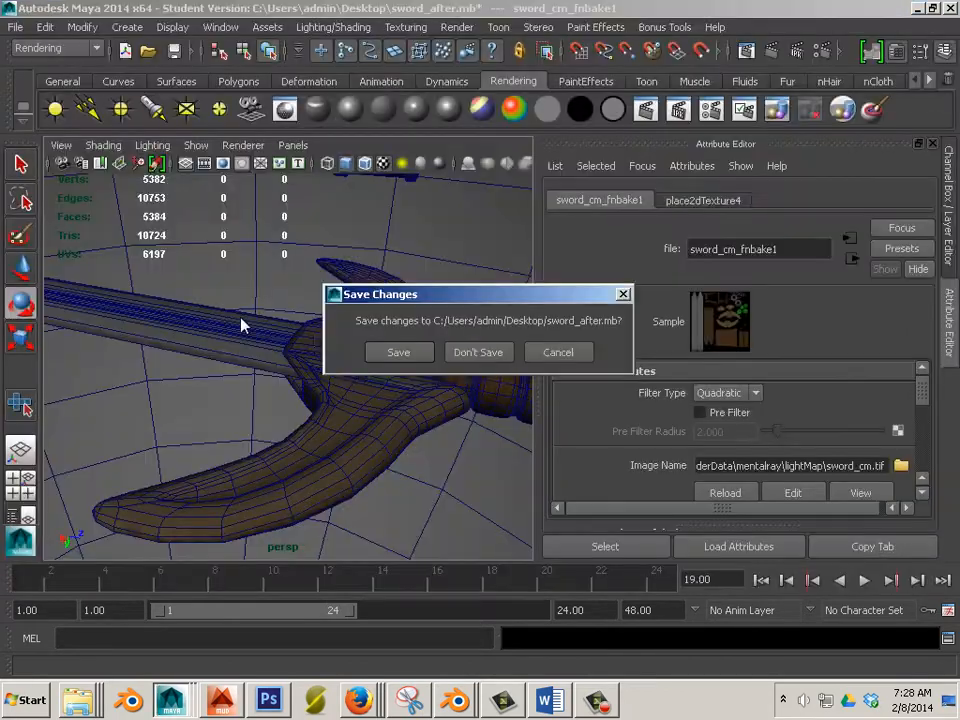
click(487, 358)
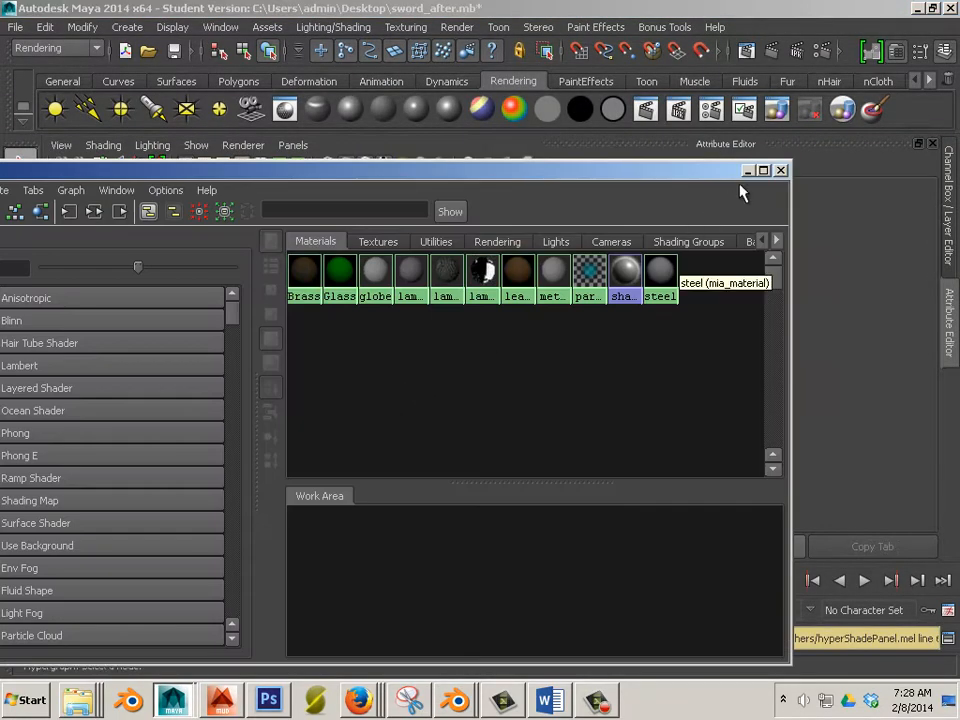
click(781, 171)
- Select the sphere around the swords and turn off the polygon face normals display
alt+drag(482, 330, 390, 340)
click(390, 340)
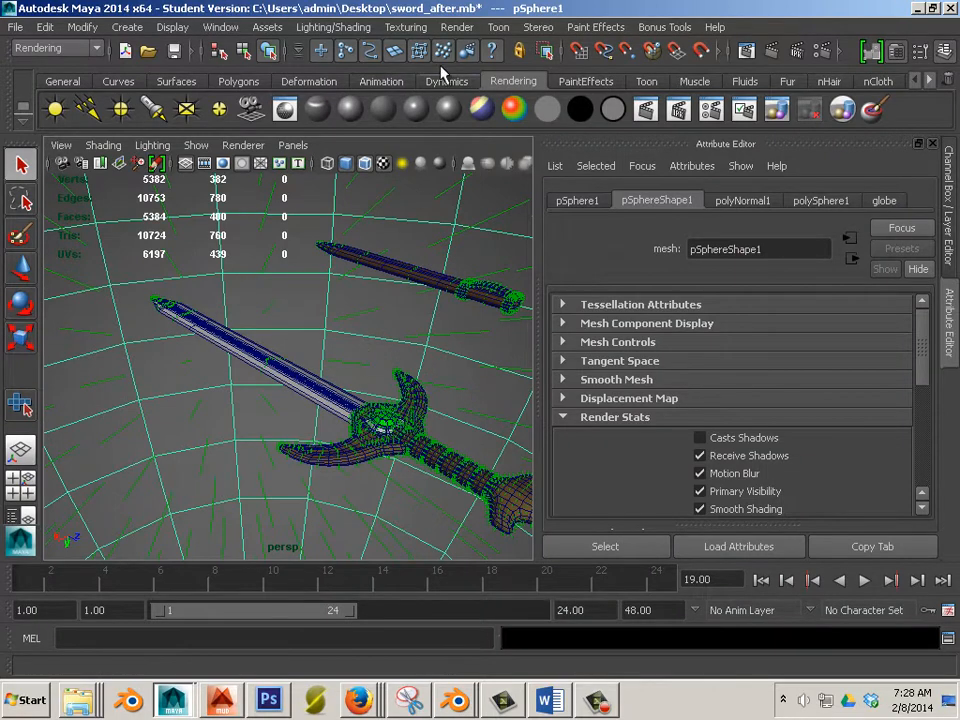
click(328, 28)
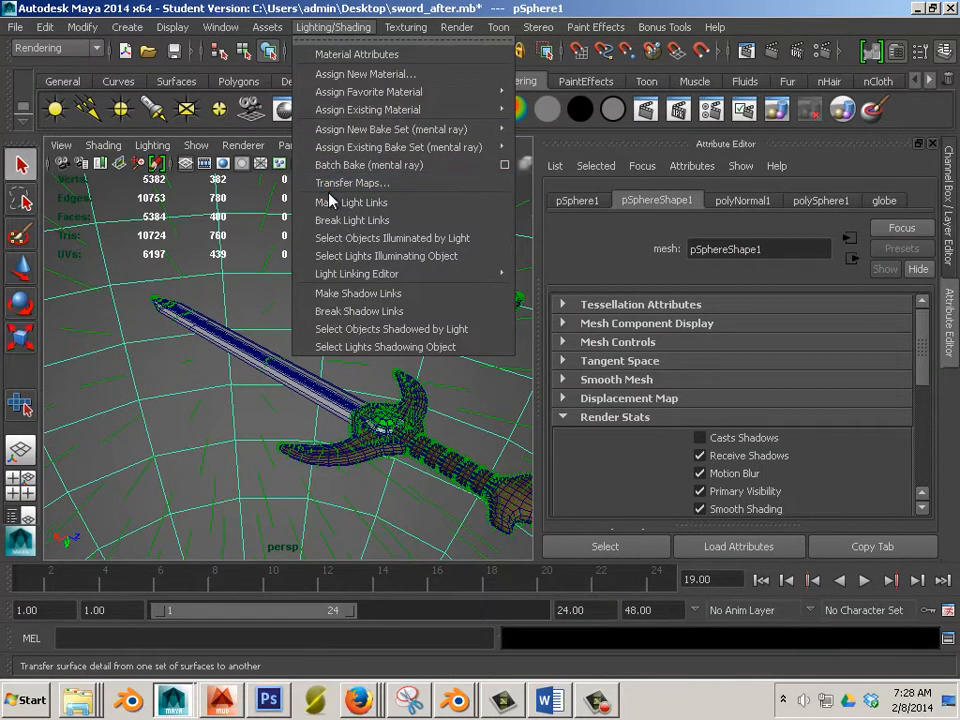
click(148, 30)
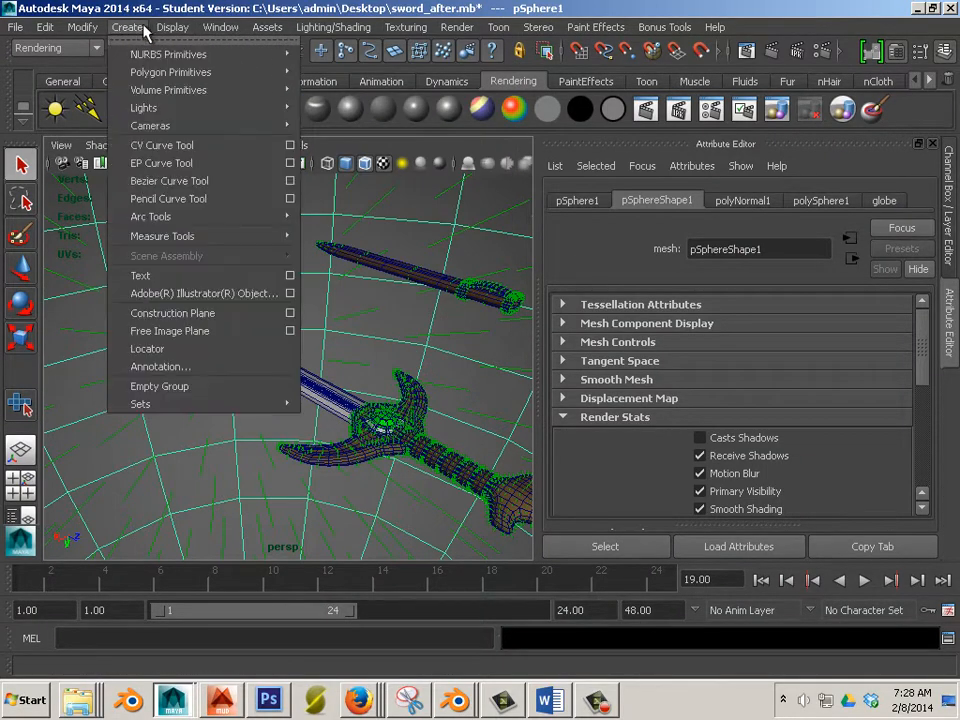
mouse_move(97, 27)
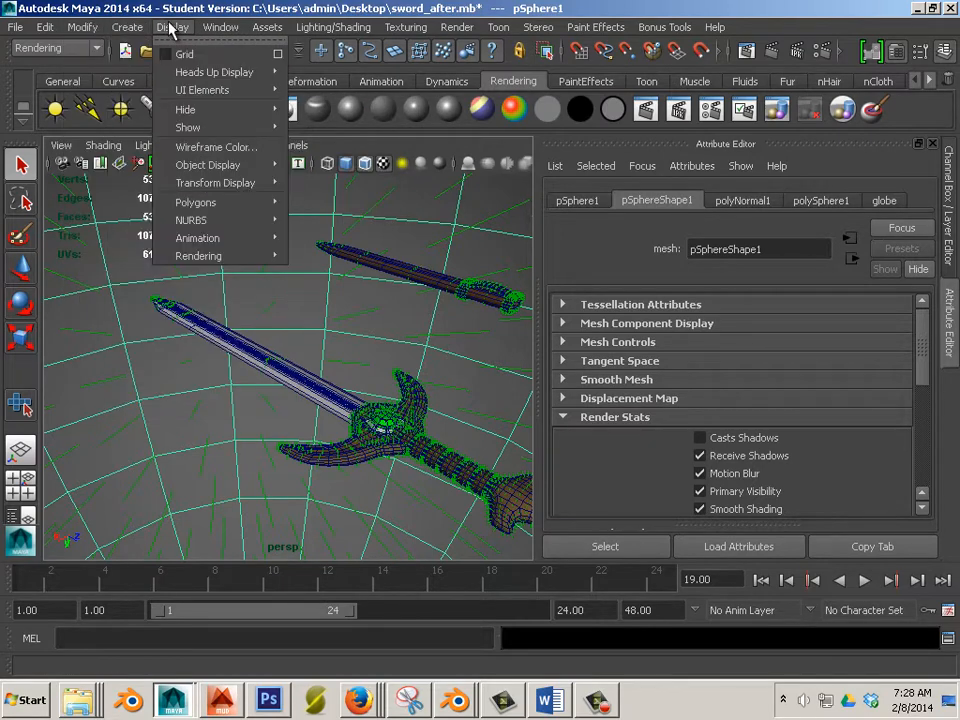
mouse_move(210, 205)
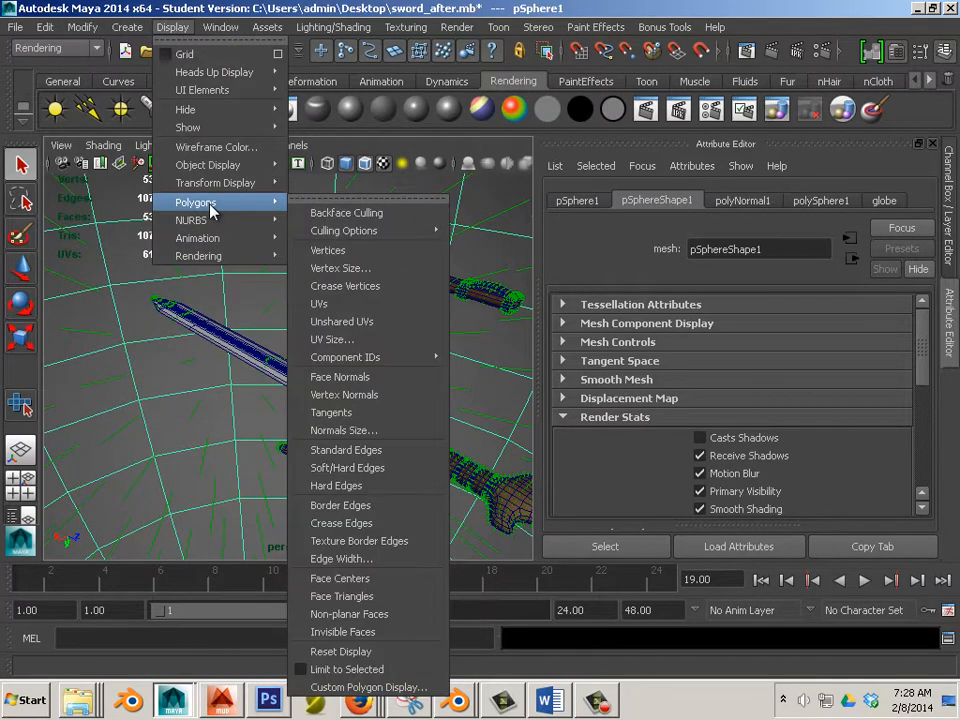
click(375, 376)
- Add a directional light with intensity 0.25 and move it about 6 cm along X, clear of the sword
scroll(232, 408, down, 3)
alt+drag(221, 401, 236, 318)
click(88, 115)
scroll(347, 407, down, 6)
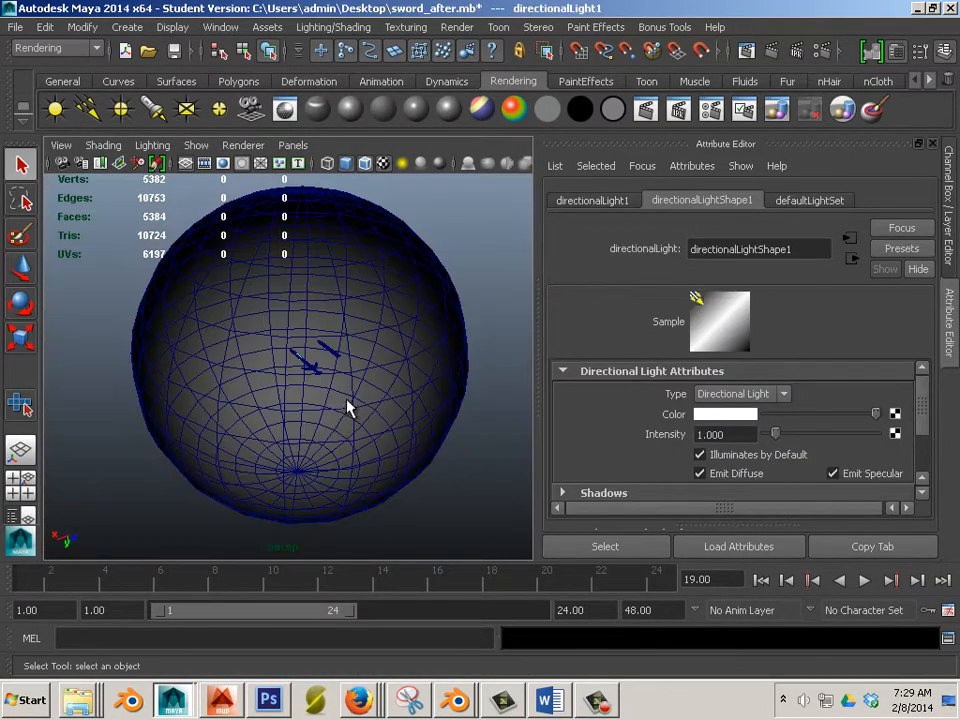
scroll(334, 410, up, 6)
key(w)
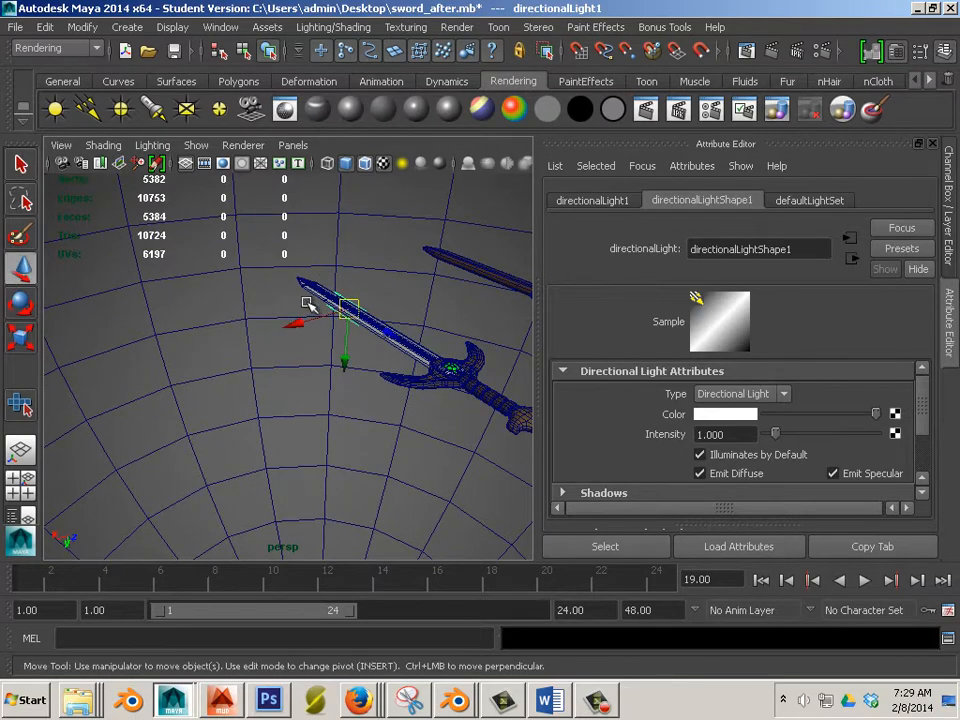
drag(300, 303, 125, 365)
drag(735, 441, 657, 434)
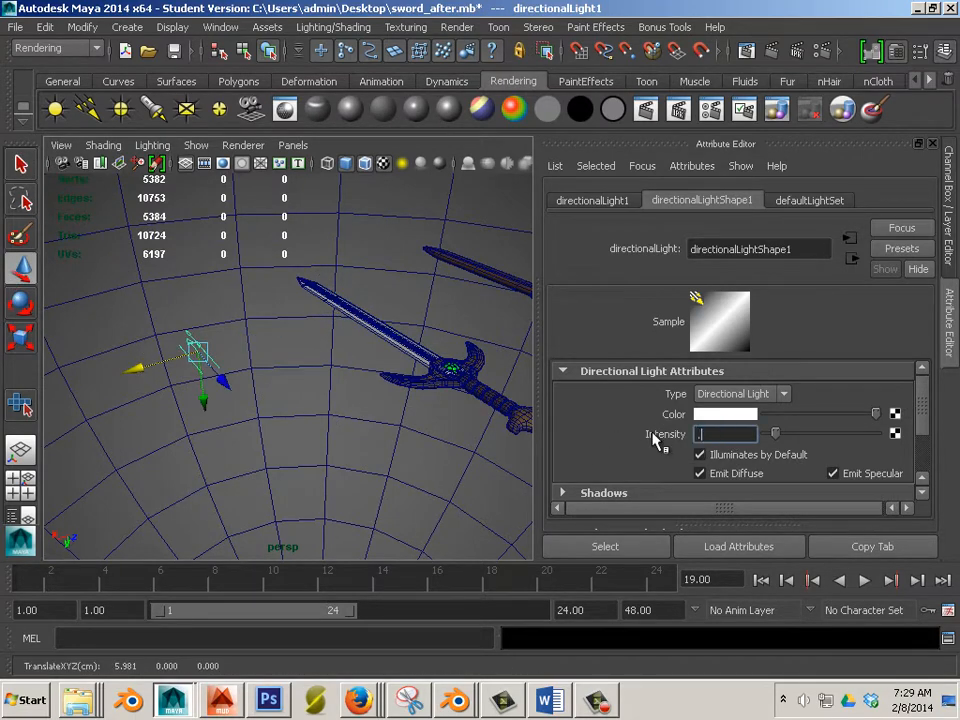
key(Return)
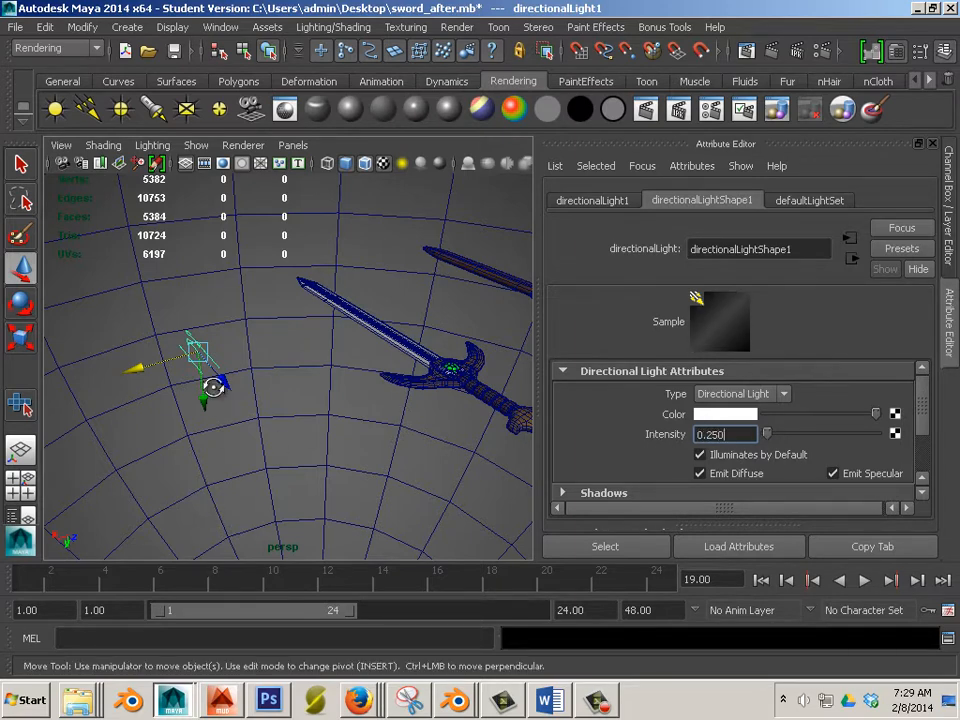
- Duplicate the directional light and rotate the copy about -180 degrees around X to face the opposite direction
alt+drag(212, 386, 240, 415)
alt+middle_drag(240, 415, 330, 425)
alt+right_drag(330, 425, 378, 430)
alt+middle_drag(378, 430, 383, 413)
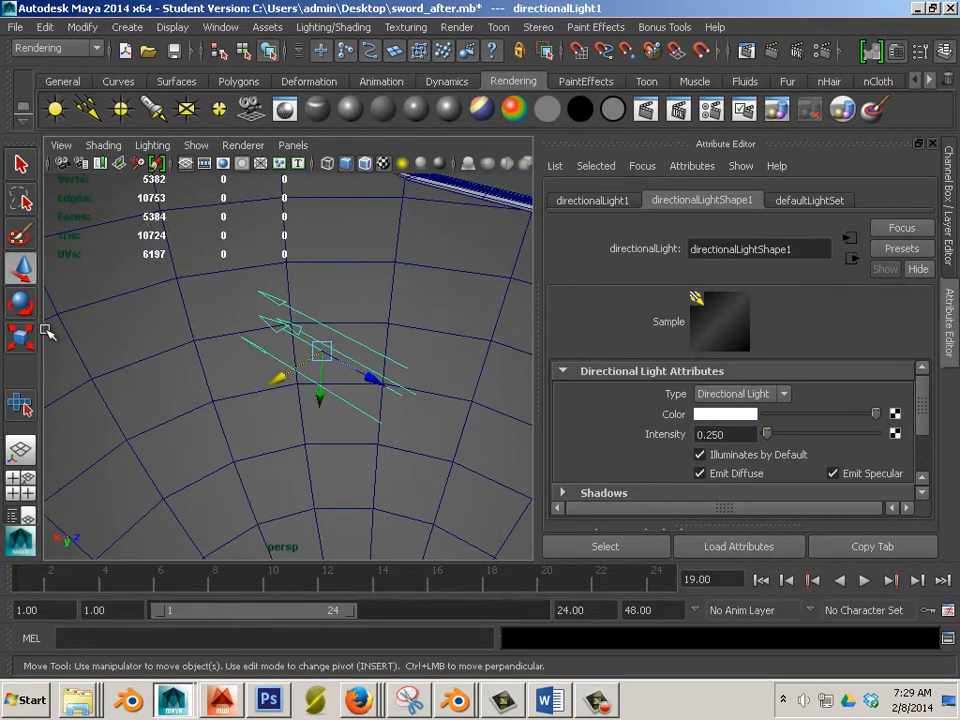
click(22, 304)
key(ctrl+d)
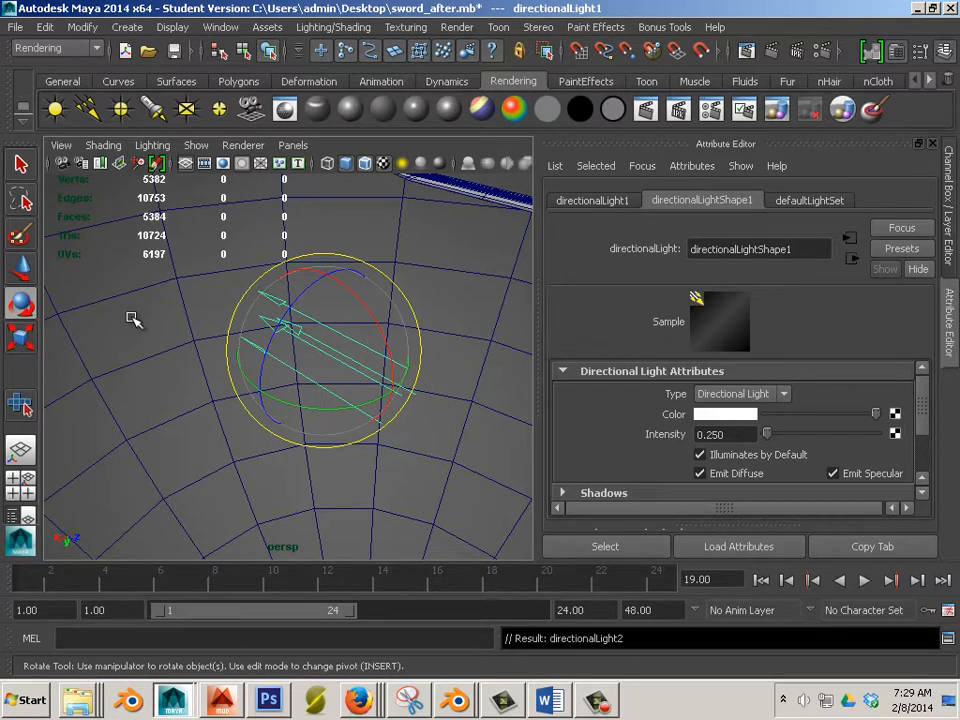
drag(332, 289, 336, 388)
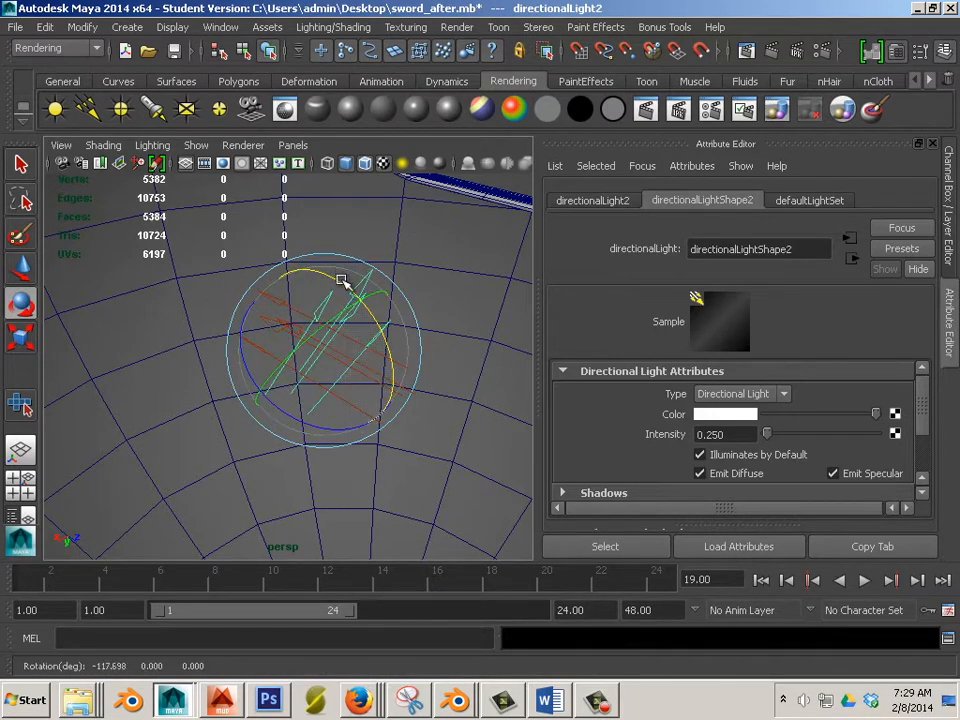
drag(343, 281, 375, 381)
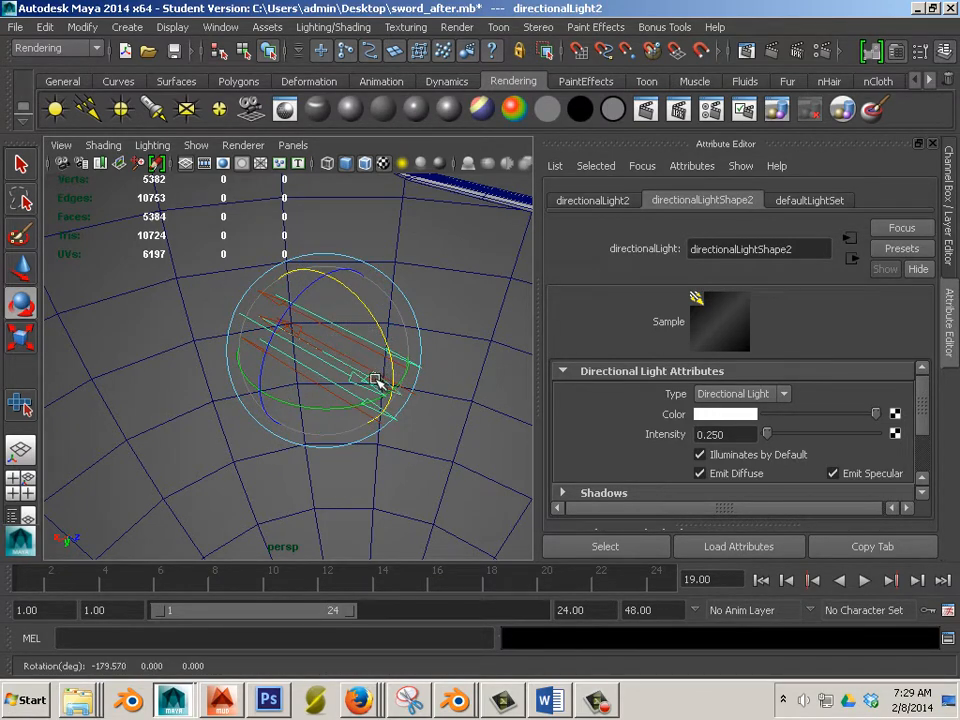
- Add two more copies of the light, rotating the first about 84 degrees around X and the second further around X
key(ctrl+d)
drag(375, 336, 220, 215)
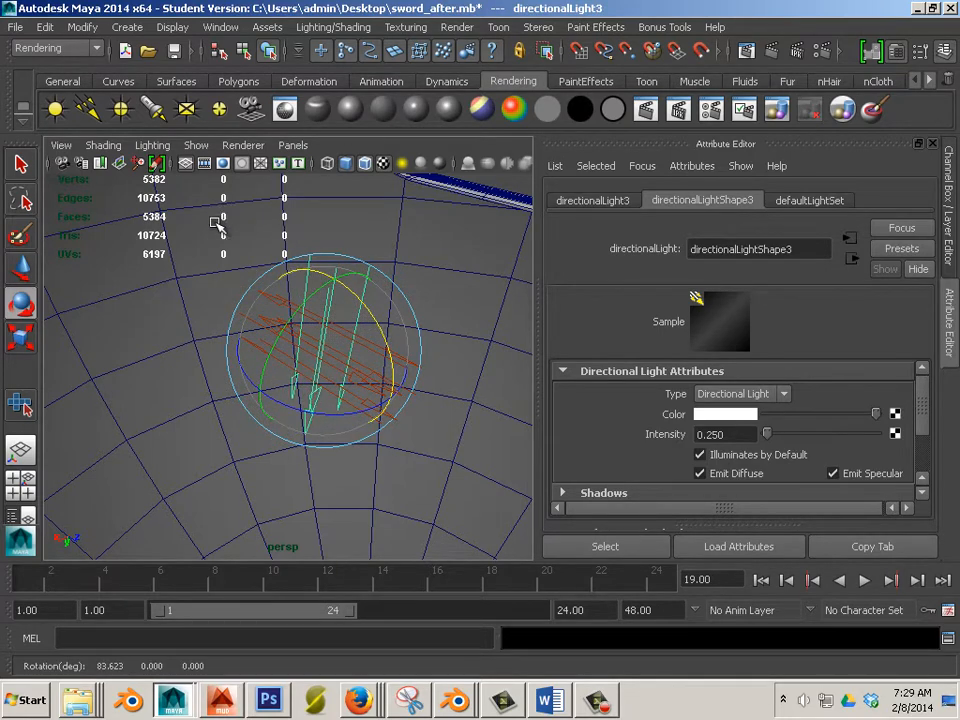
key(ctrl+d)
drag(349, 281, 343, 411)
- Add another two copies of the directional light, rotating each around its Y axis to aim in new directions
key(ctrl+d)
drag(300, 338, 363, 308)
key(shift+d)
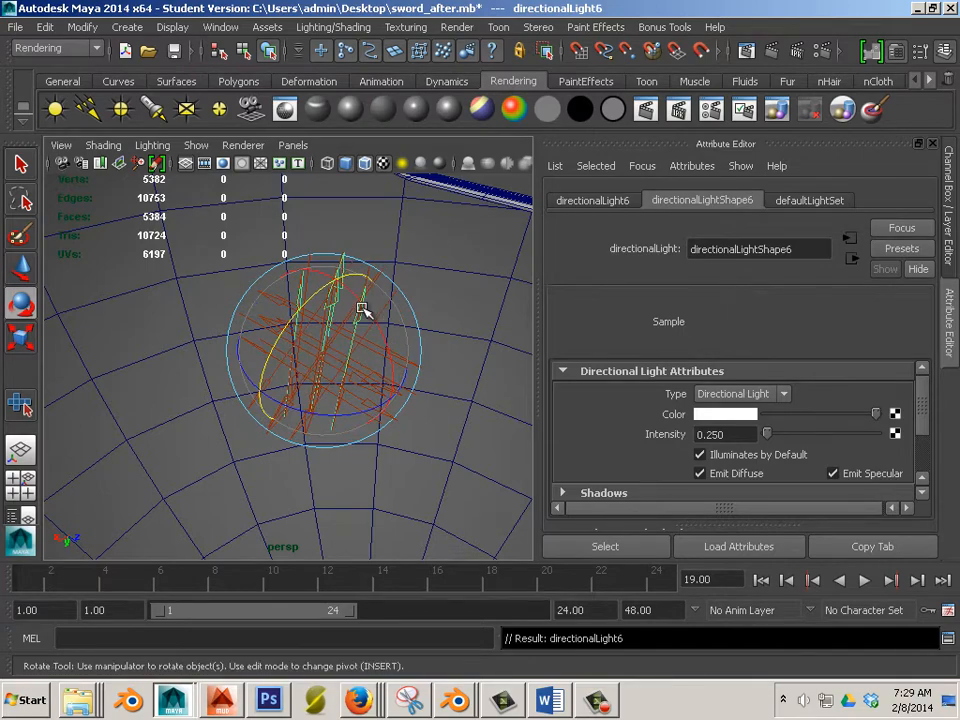
drag(295, 317, 360, 281)
- Open the mental ray batch bake options for the sword mesh and enable the bake set override
alt+drag(439, 407, 263, 400)
click(263, 400)
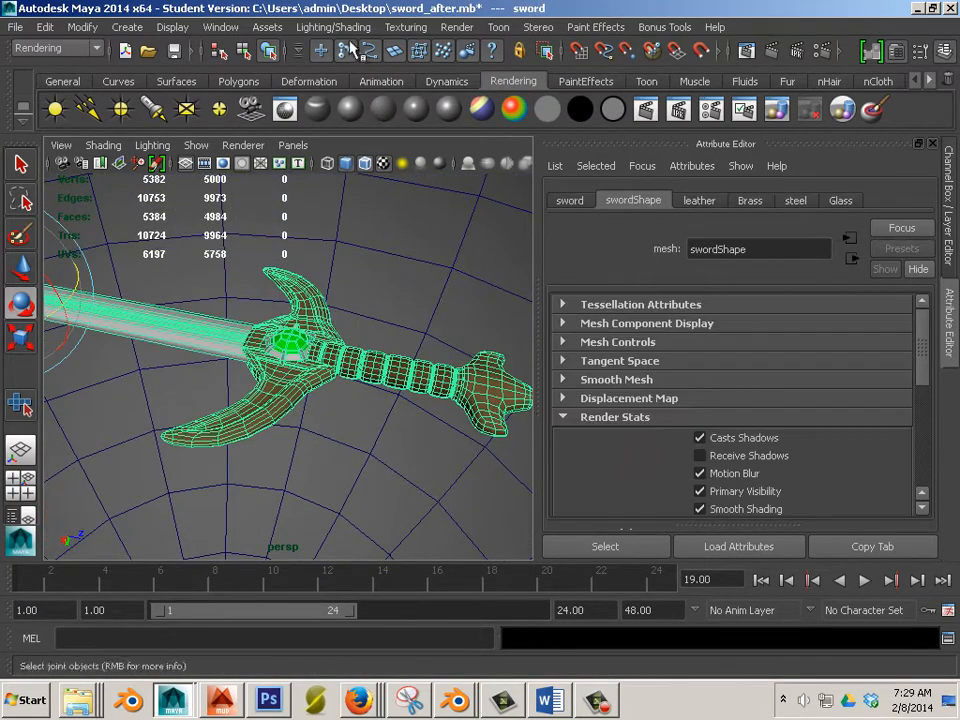
click(334, 27)
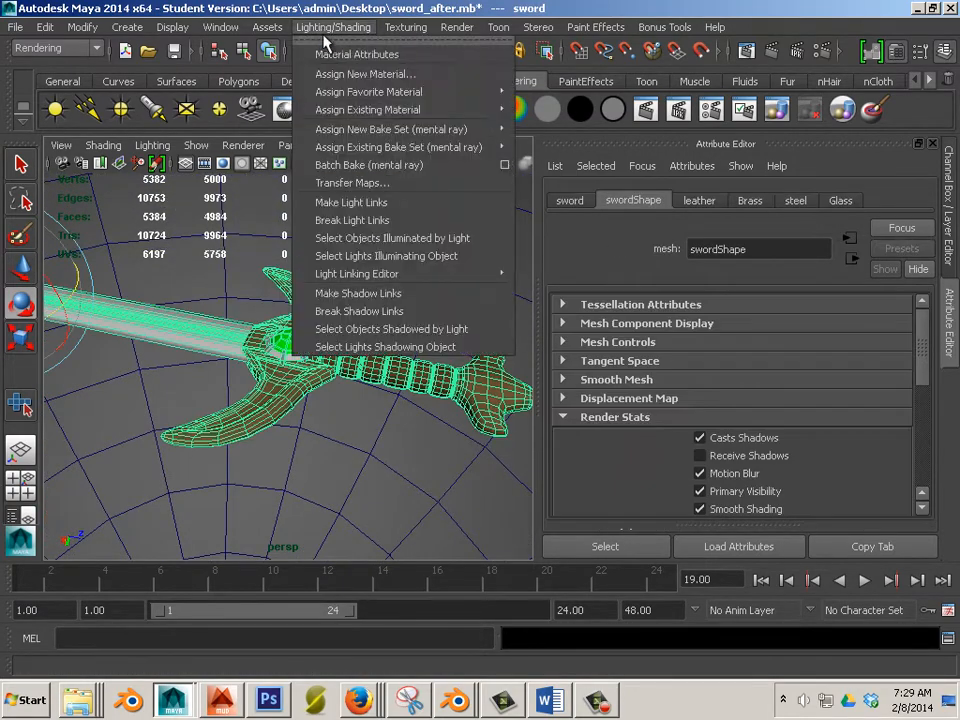
click(506, 165)
click(474, 308)
scroll(476, 357, down, 5)
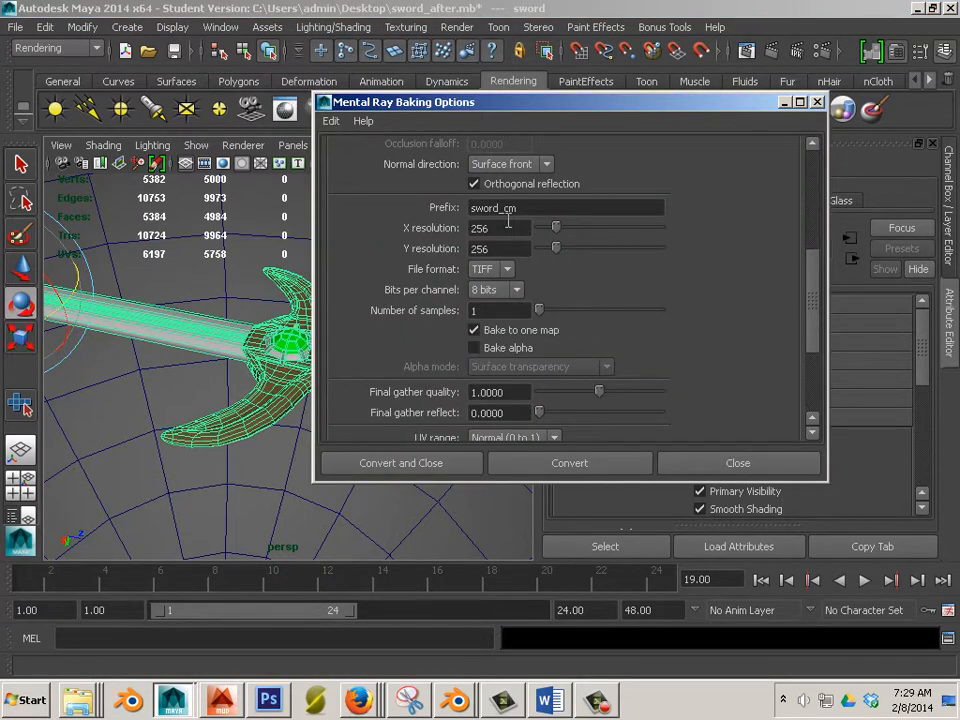
- Set the bake's X and Y resolution to 4096 and review the remaining bake settings
drag(507, 225, 432, 222)
key(Tab)
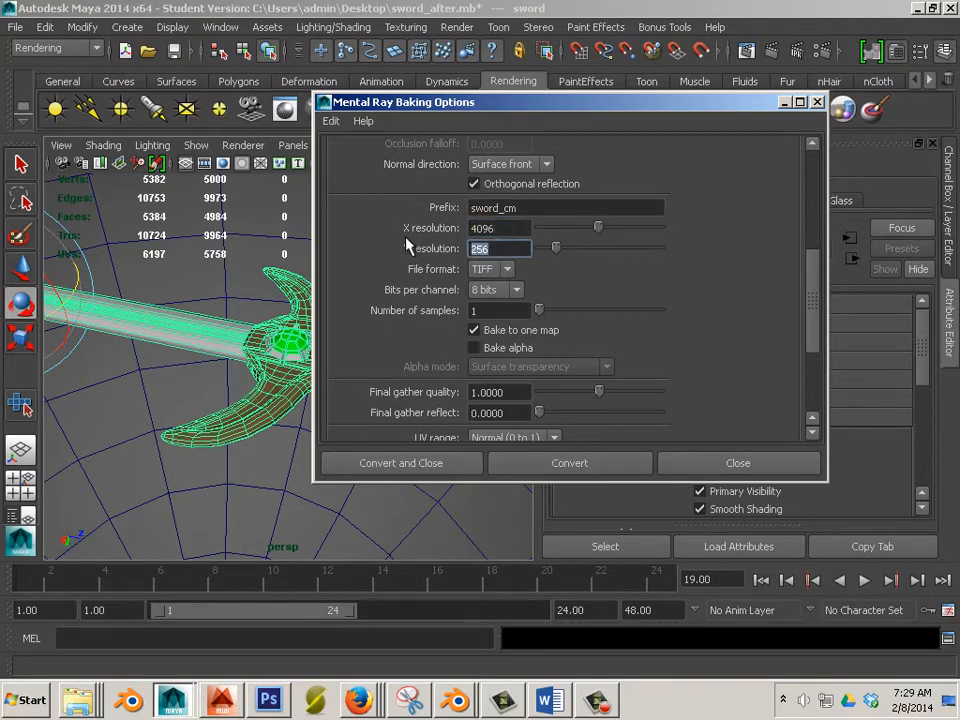
text(4096)
scroll(639, 343, down, 5)
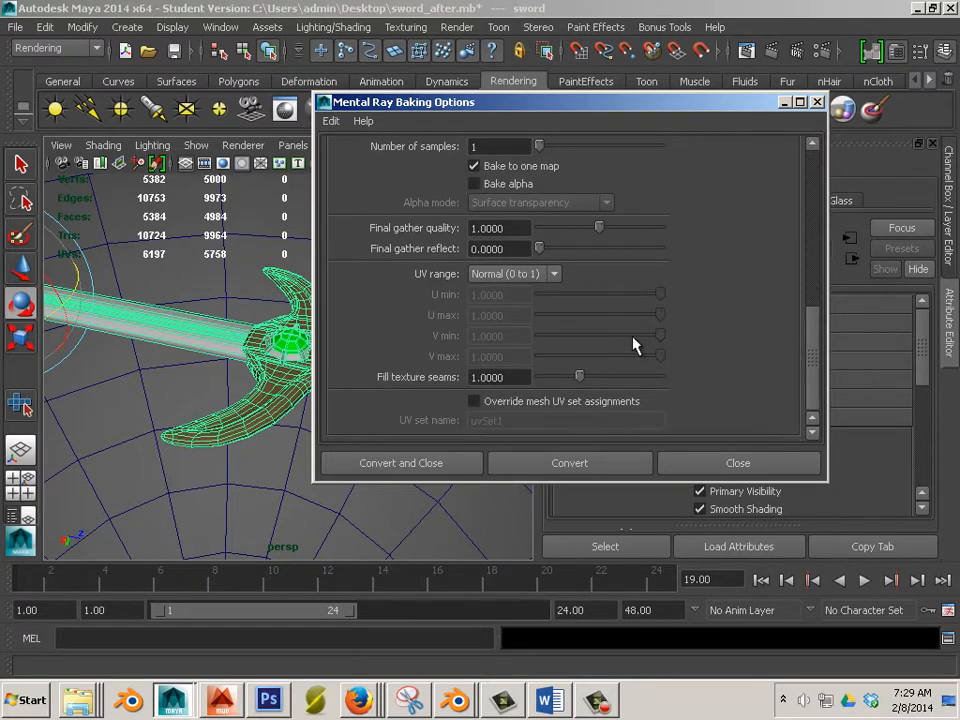
scroll(544, 317, up, 5)
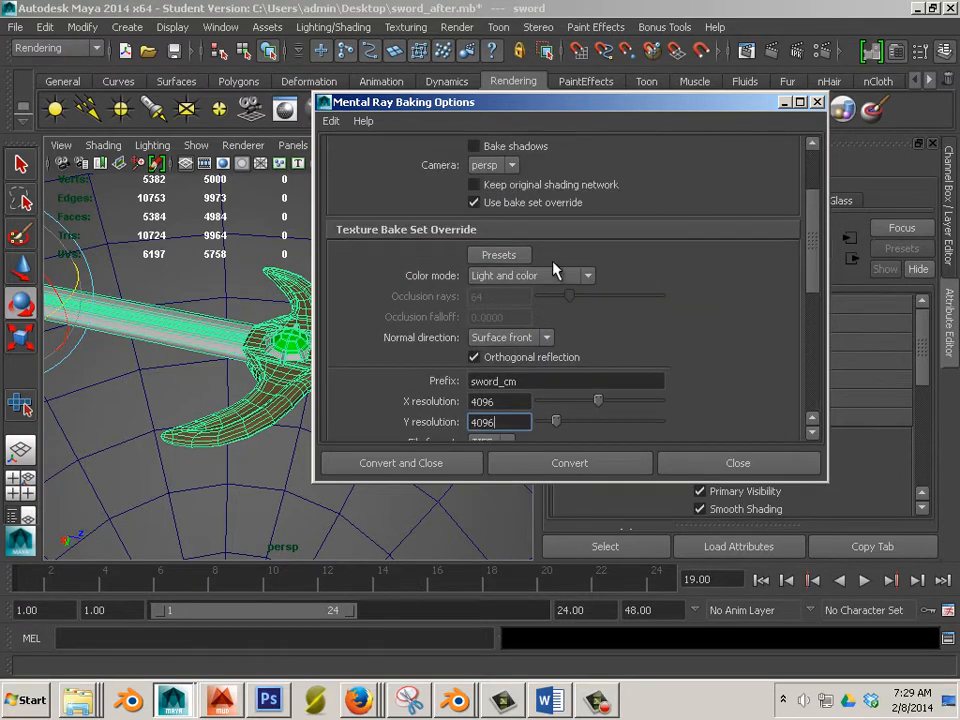
scroll(546, 270, up, 3)
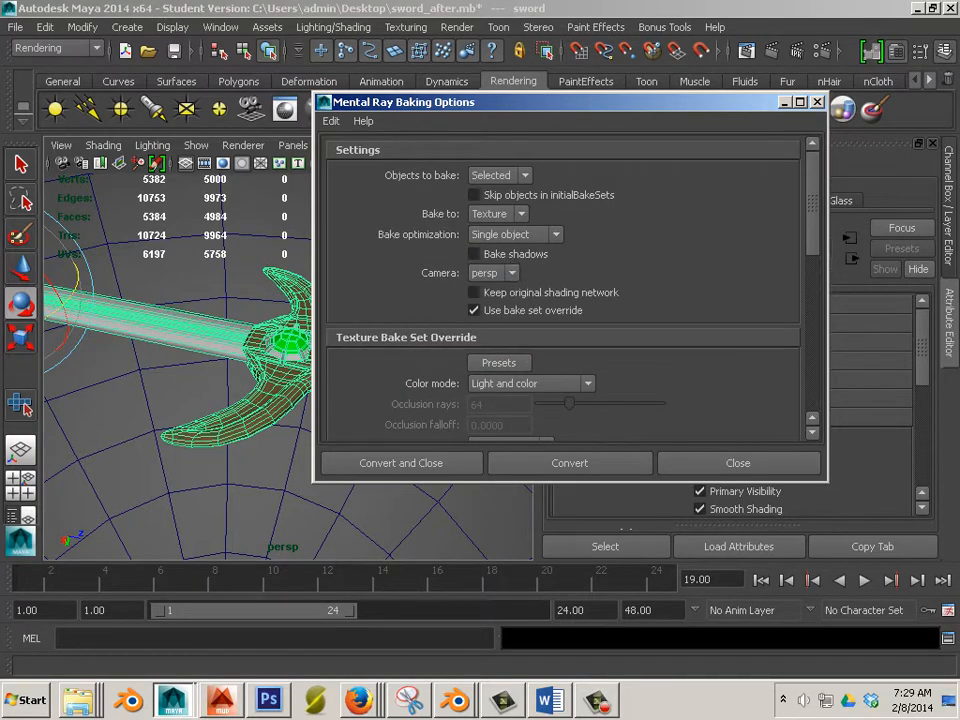
click(598, 700)
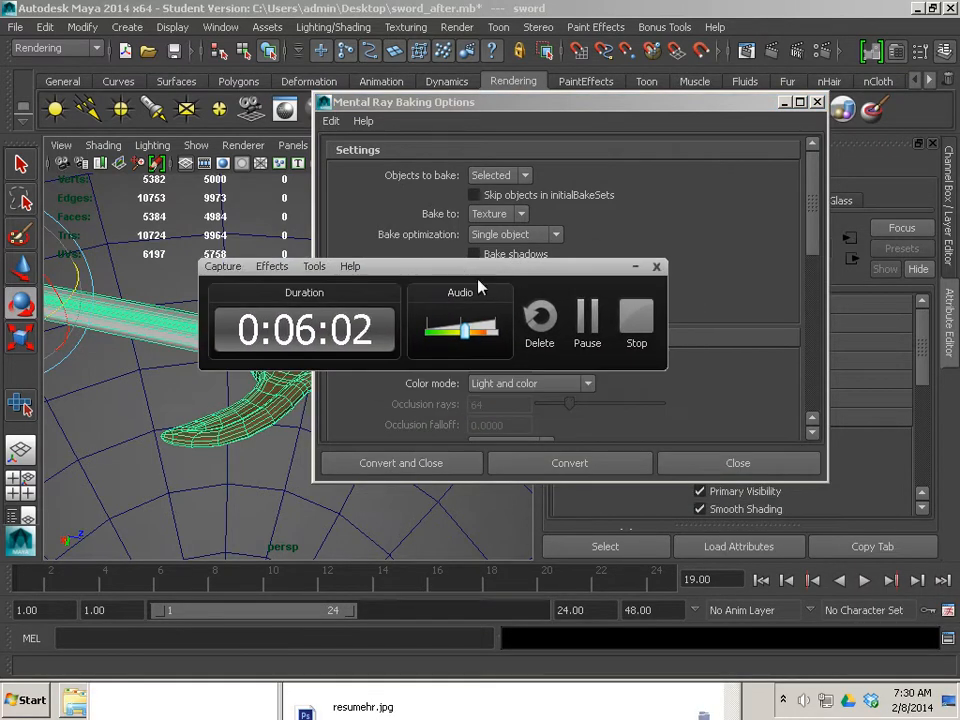
click(637, 320)
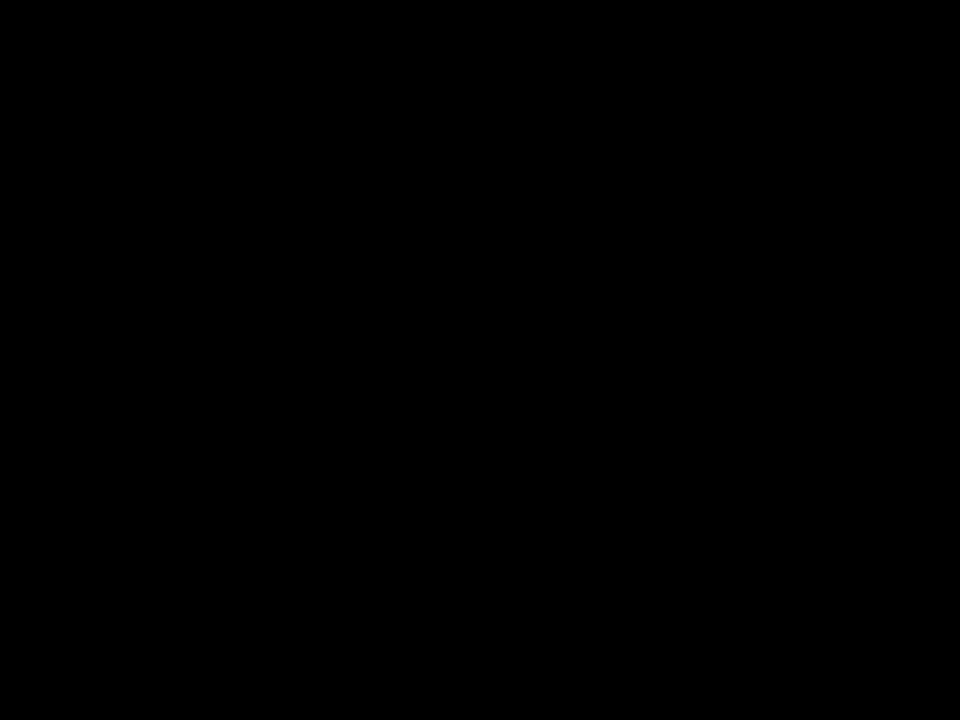
- Examine the green gem setting on the baked sword's guard up close and select the sword mesh
click(340, 432)
alt+drag(340, 432, 274, 371)
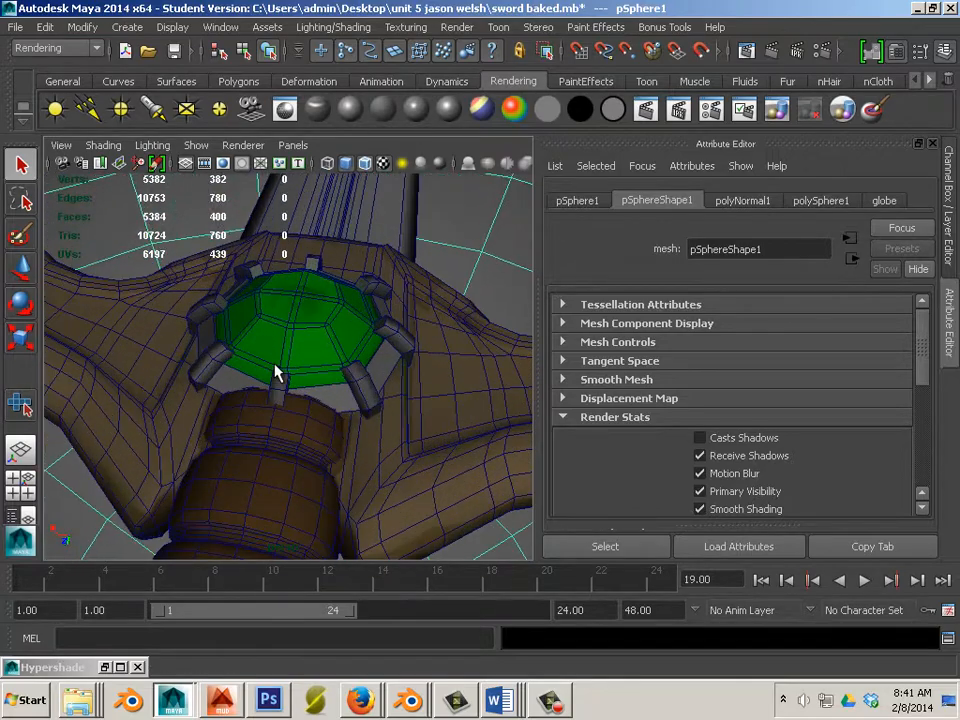
click(258, 407)
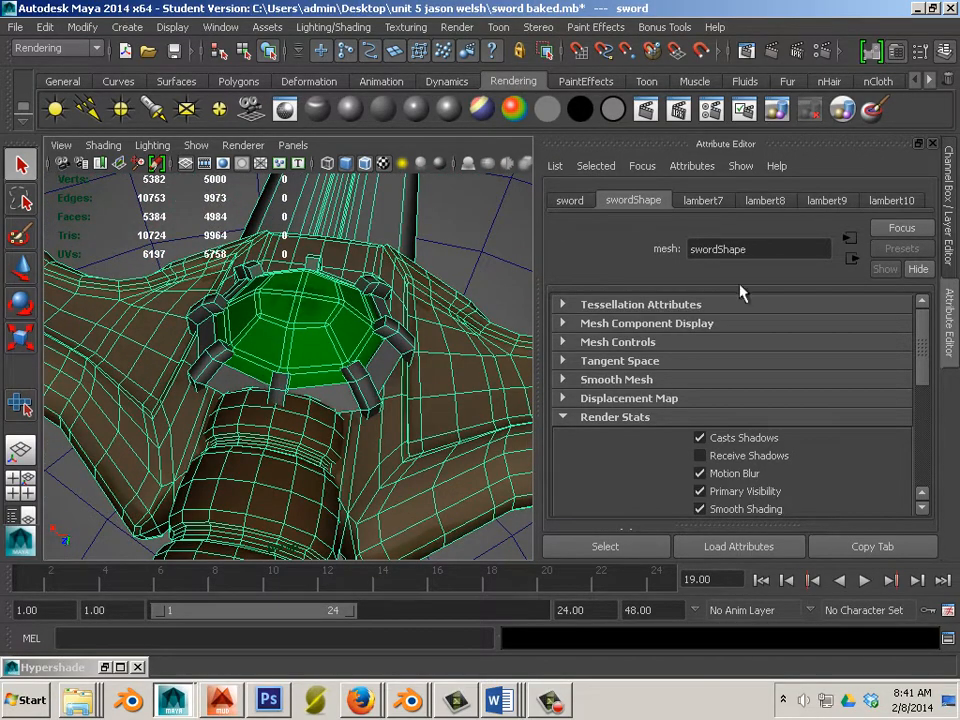
- Show the scene's textures in the Hypershade and open the baked sword_cm texture for editing in Photoshop
click(262, 27)
mouse_move(231, 73)
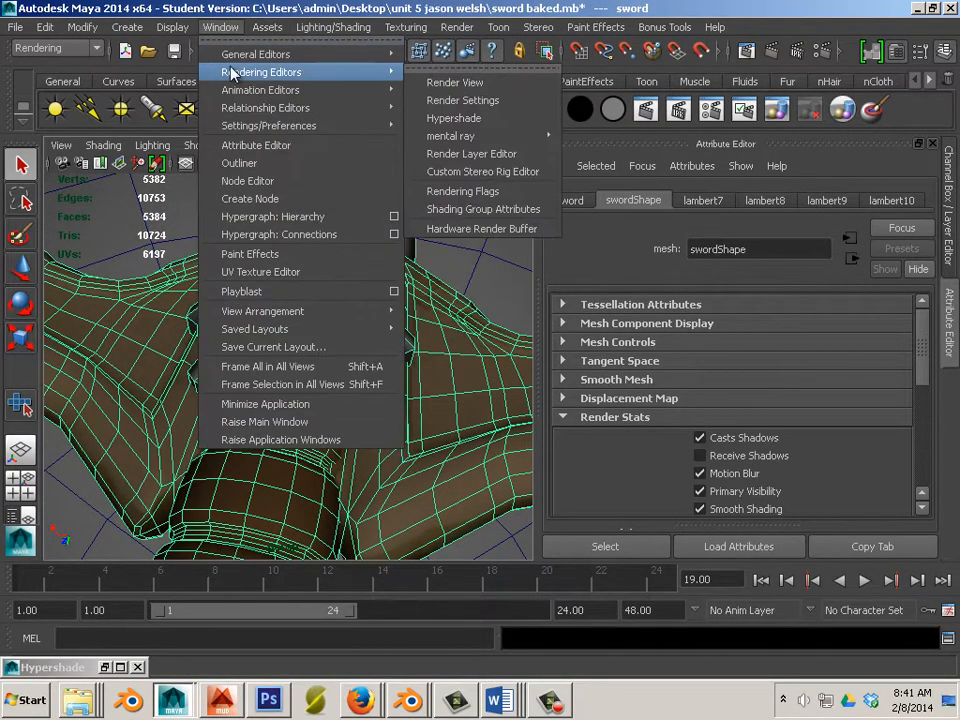
click(468, 118)
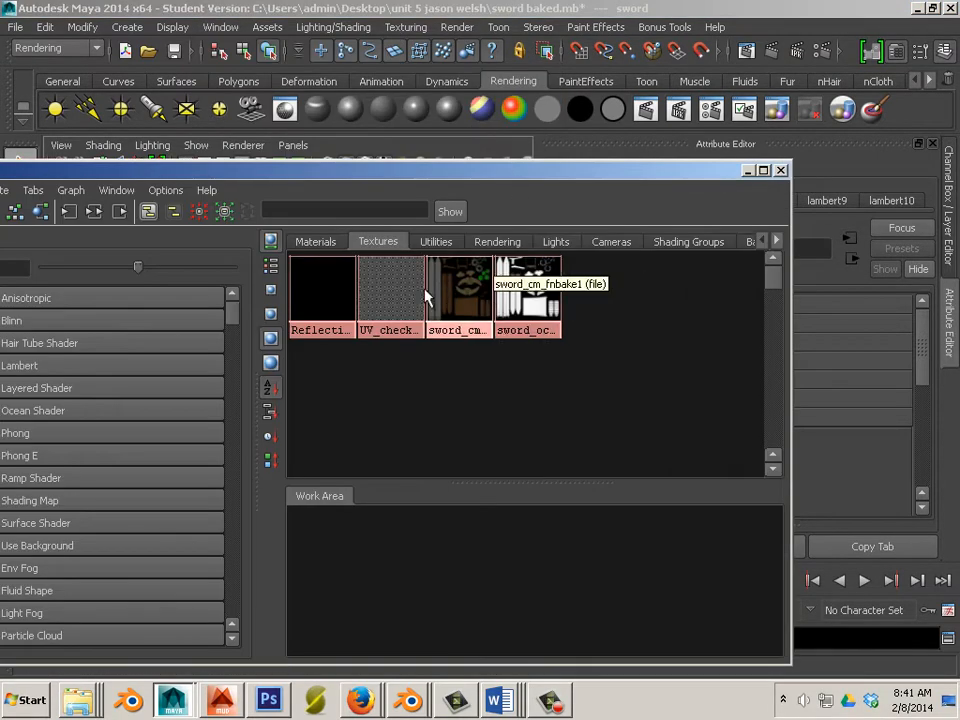
click(465, 318)
right_drag(465, 318, 508, 303)
- Examine the baked sword_cm texture as a whole and then the guard and gem areas up close
scroll(484, 318, down, 2)
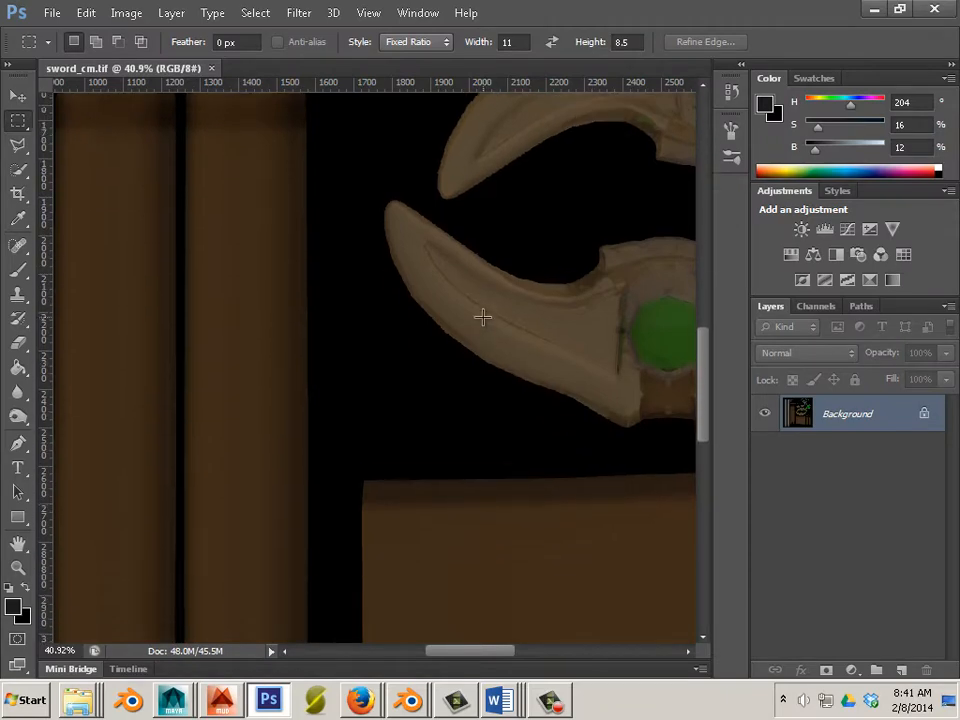
alt+scroll(483, 318, down, 4)
scroll(642, 344, up, 1)
scroll(642, 344, up, 3)
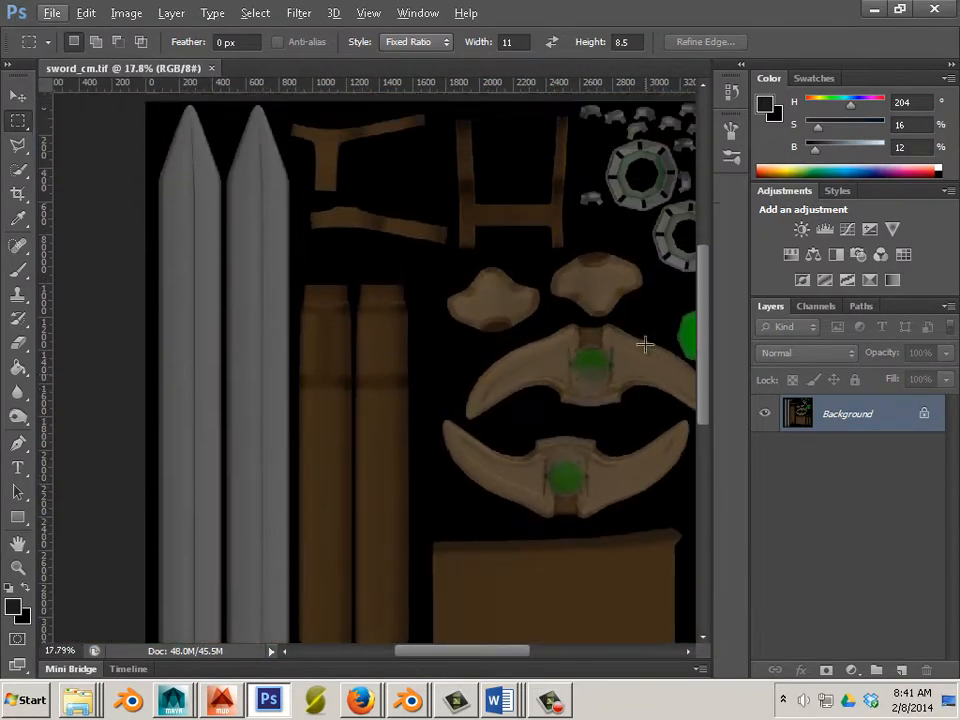
drag(487, 657, 515, 656)
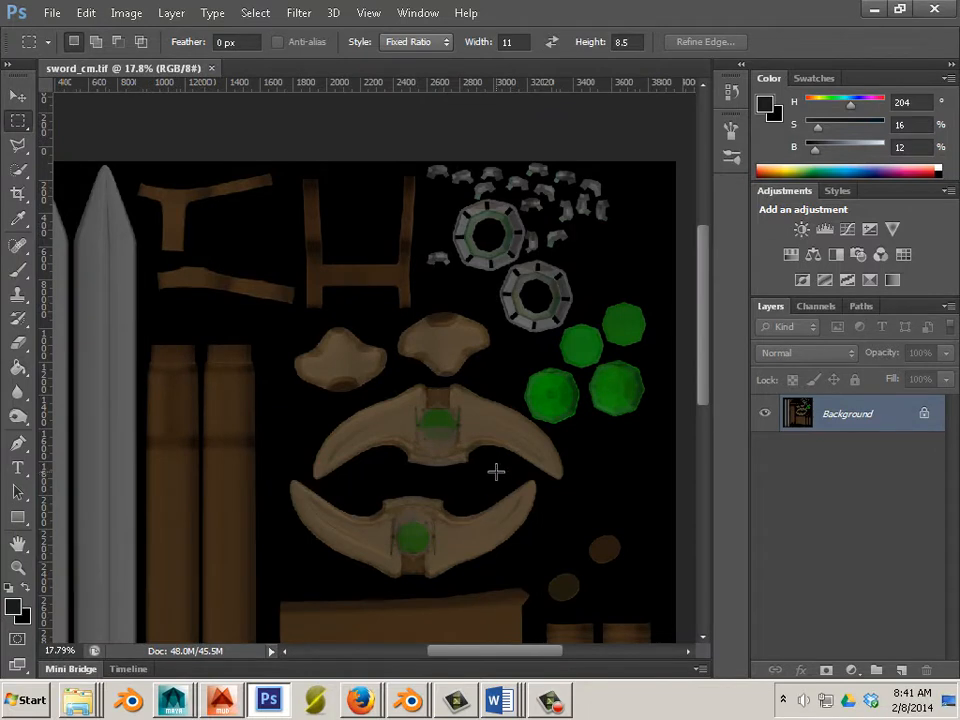
alt+scroll(496, 471, up, 3)
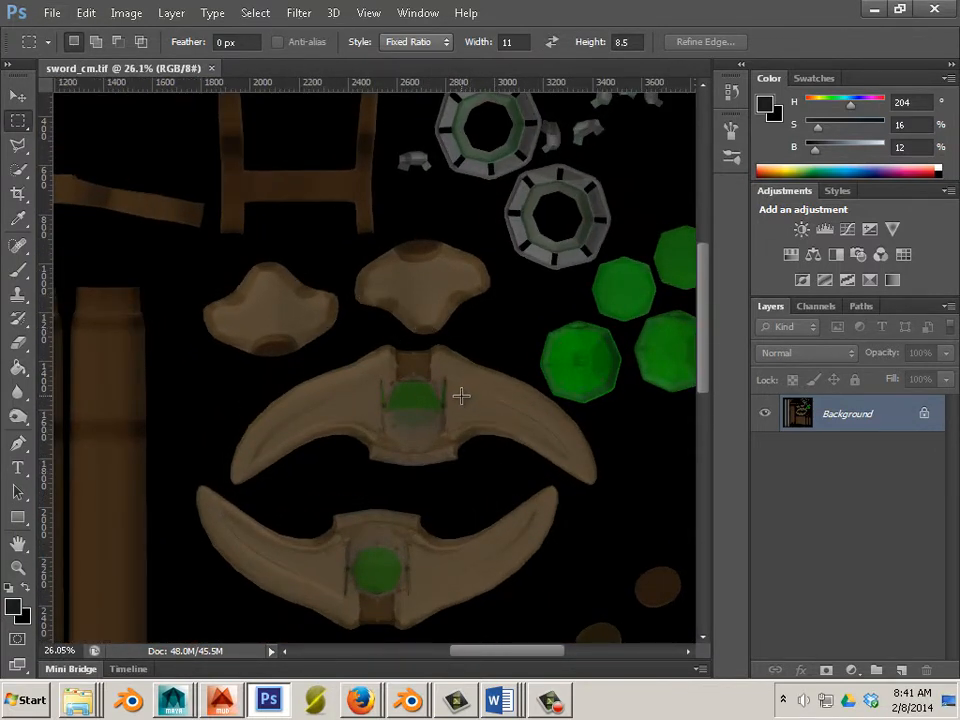
alt+scroll(461, 397, up, 3)
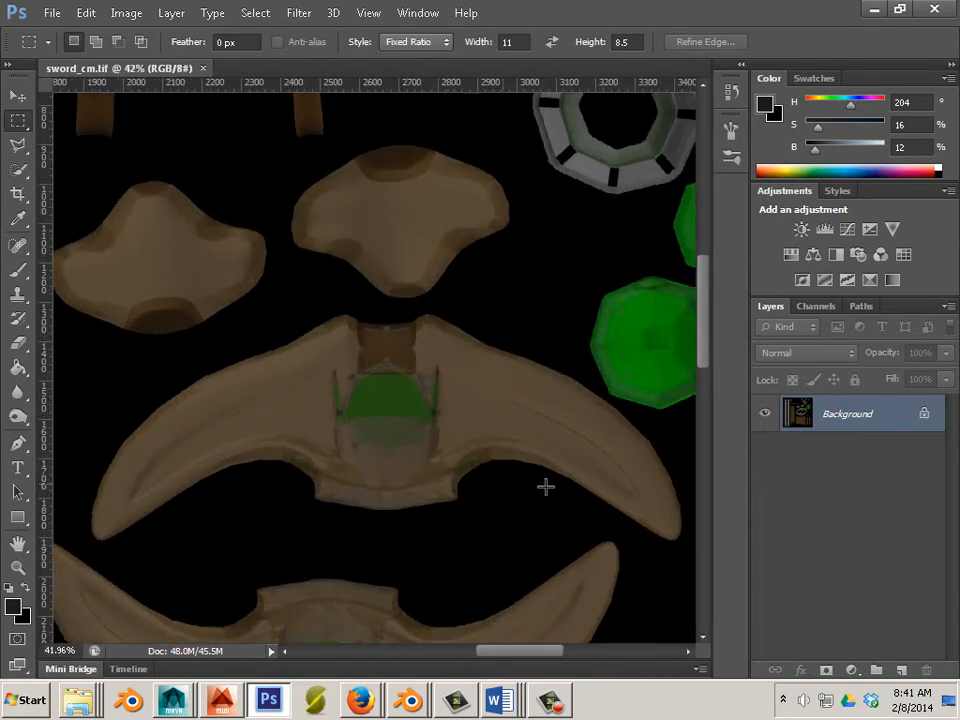